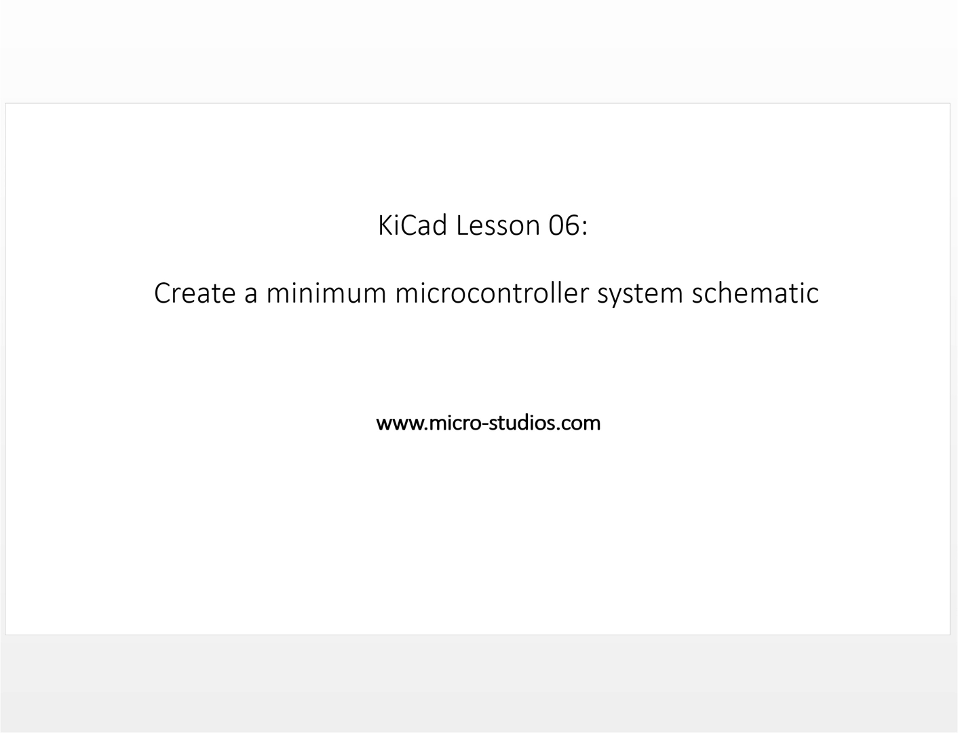
# - Switch to KiCad, enlarge the test_01 project window and open the test_01.sch schematic
pyautogui.hotkey('alt', 'Tab')
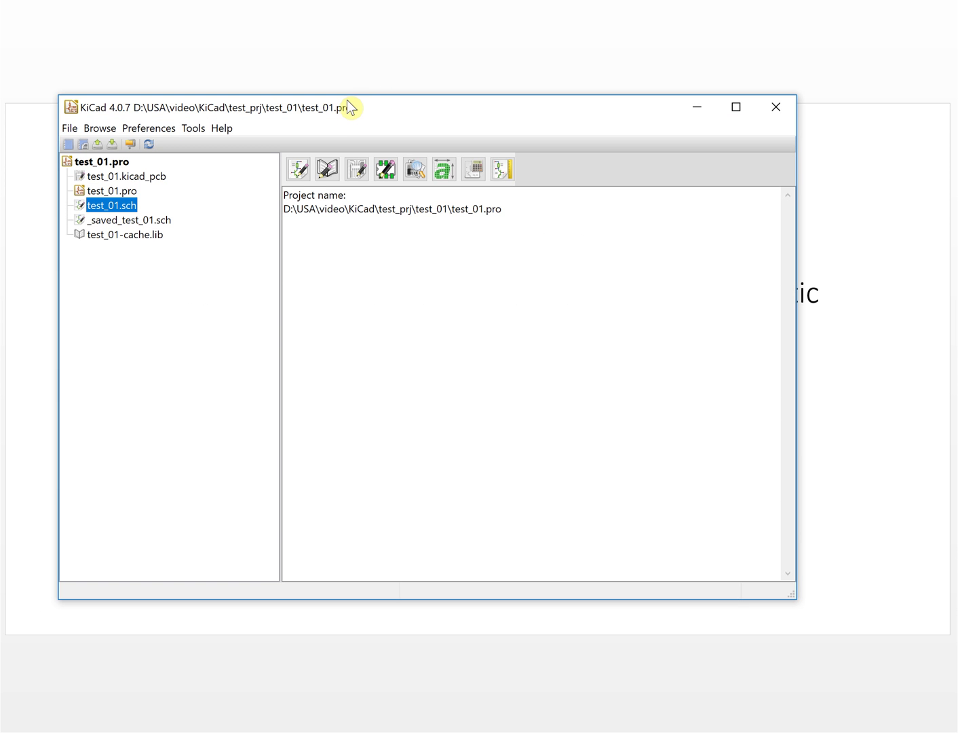
pyautogui.moveTo(338, 104); pyautogui.dragTo(301, 46)
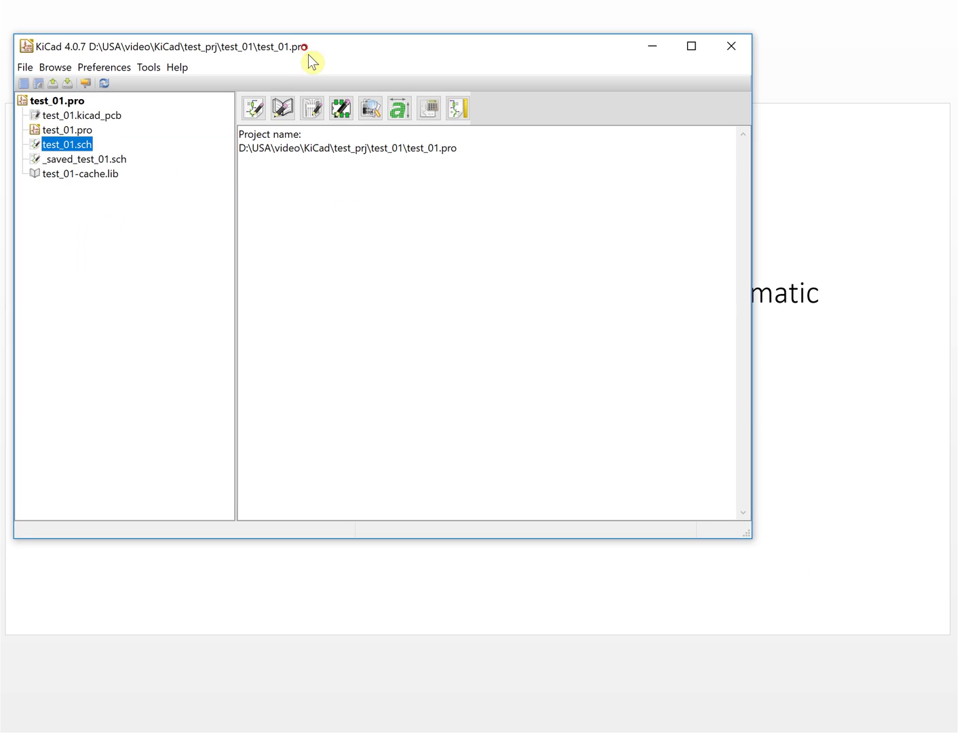
pyautogui.moveTo(749, 537); pyautogui.dragTo(934, 711)
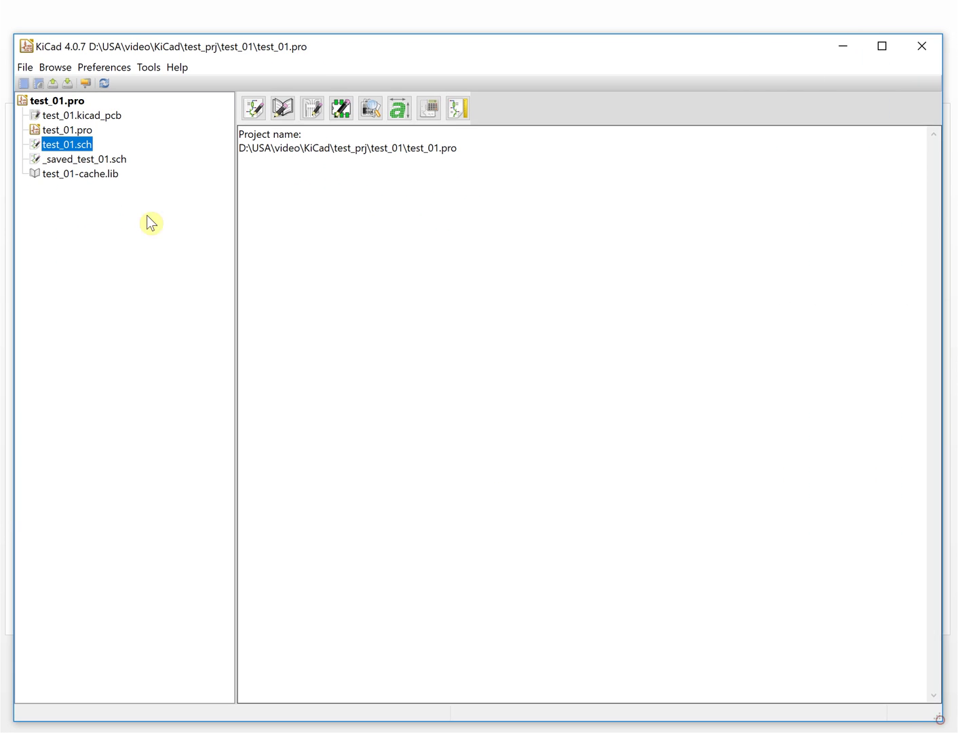
pyautogui.doubleClick(81, 145)
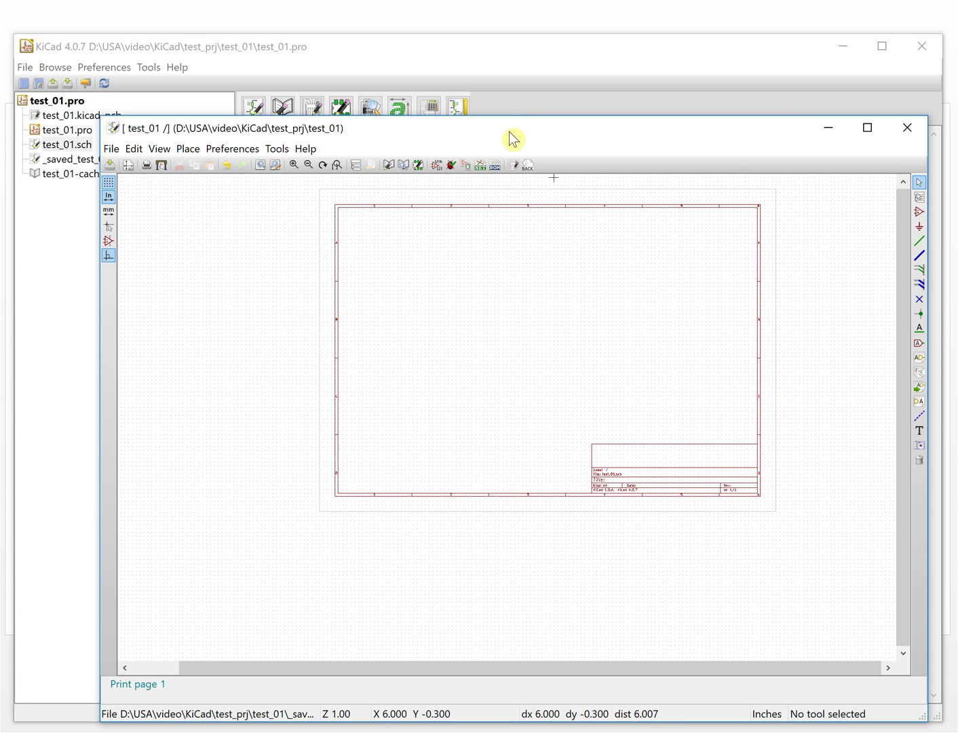
# - Enlarge the schematic editor window and move it clear of the project's file list
pyautogui.moveTo(486, 122); pyautogui.dragTo(417, 40)
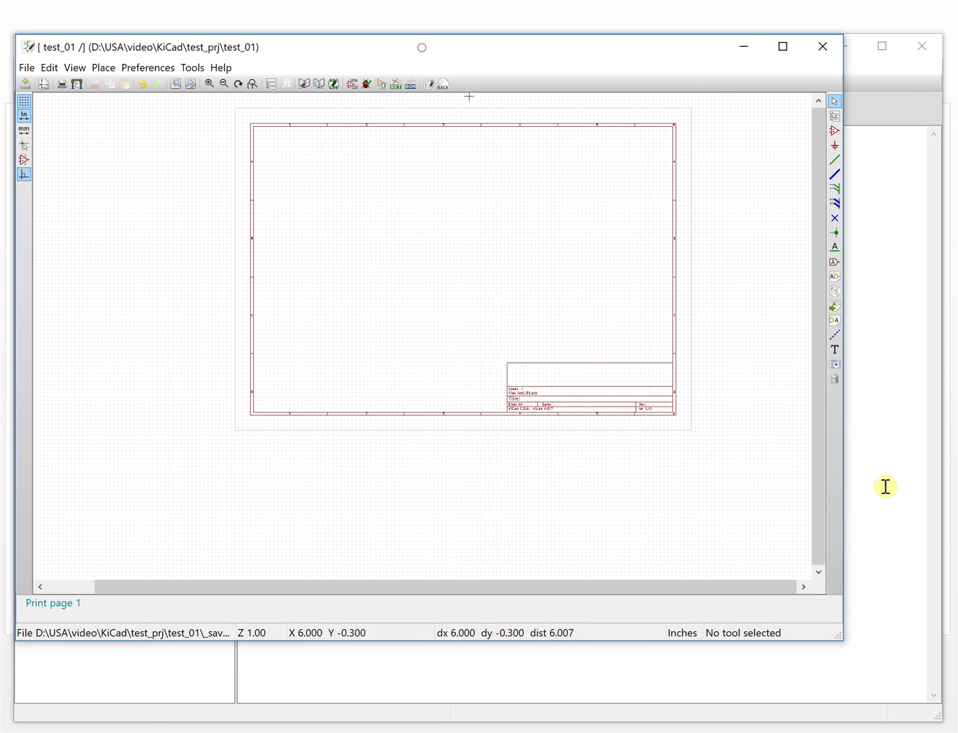
pyautogui.moveTo(843, 640); pyautogui.dragTo(941, 714)
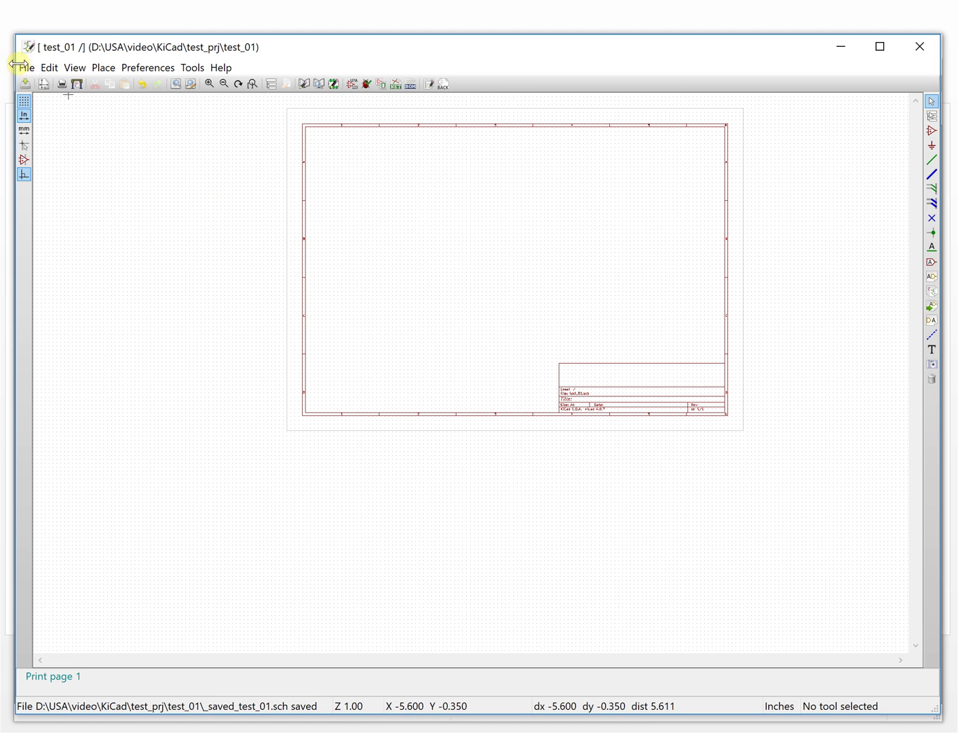
pyautogui.moveTo(192, 47); pyautogui.dragTo(397, 58)
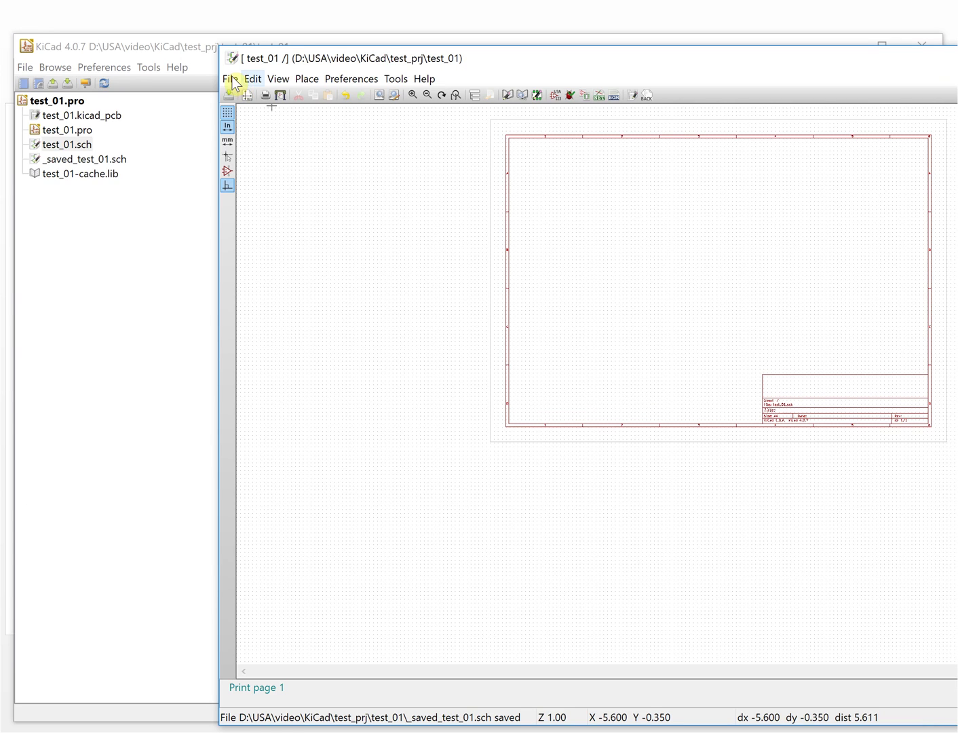
# - In the page settings, keep the A4 210x297mm size, set the issue date to 2018-05-10 and export the date to other sheets
pyautogui.click(231, 80)
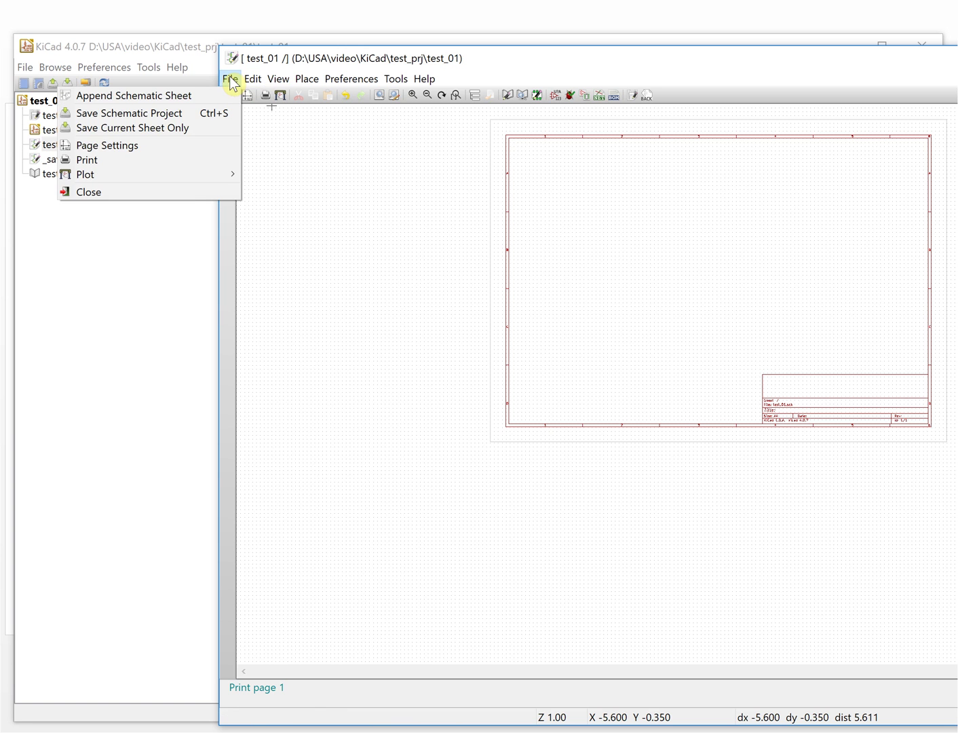
pyautogui.click(168, 146)
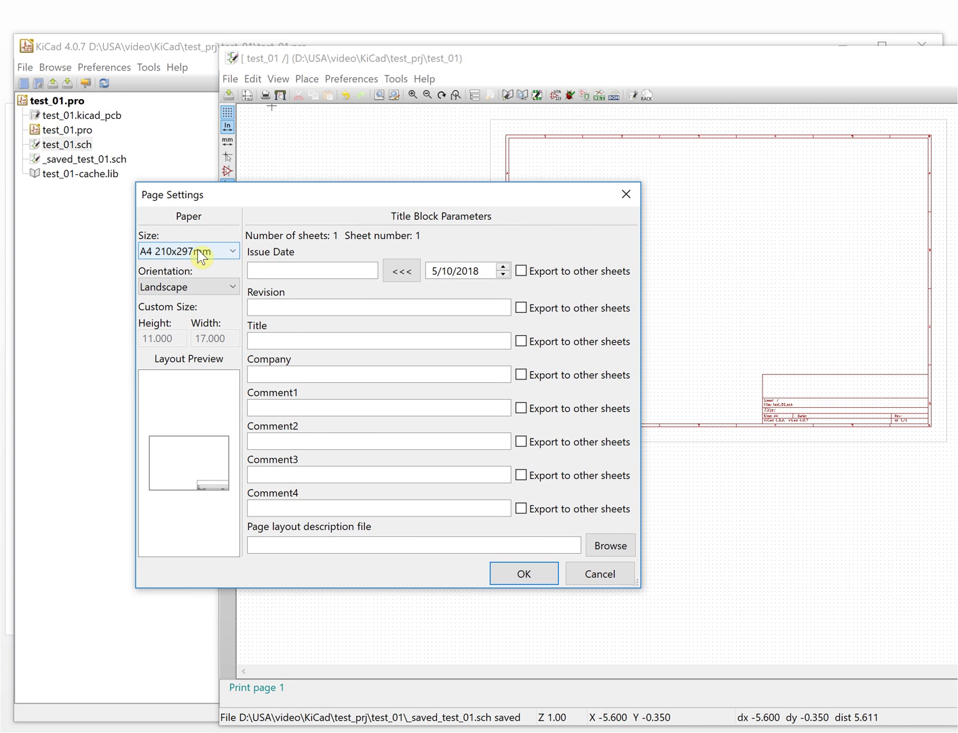
pyautogui.click(234, 255)
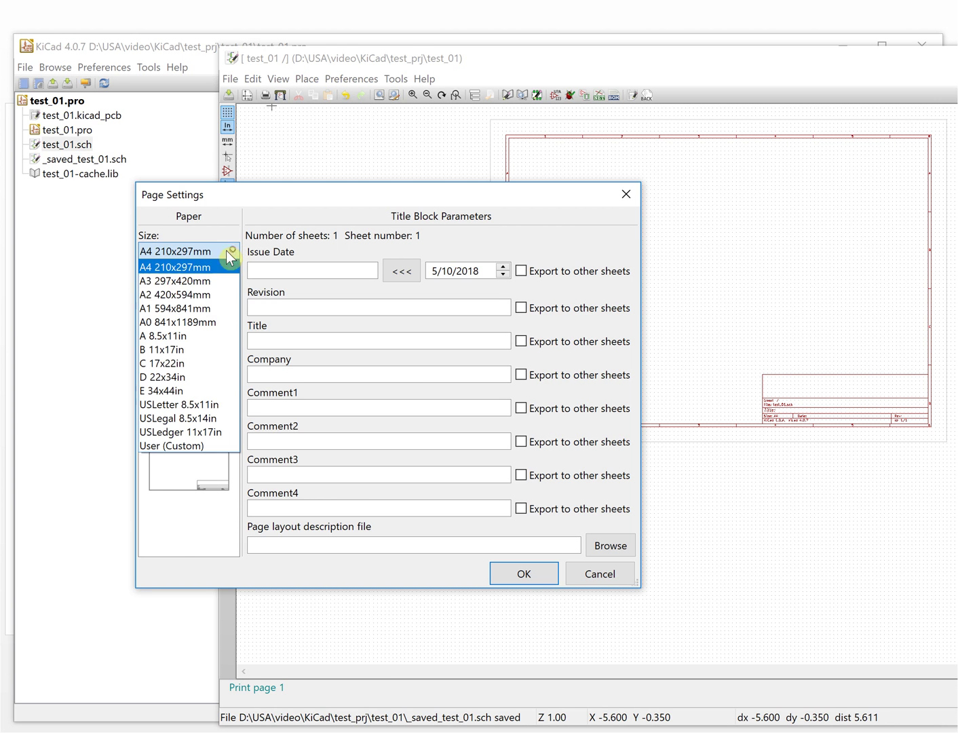
pyautogui.click(162, 271)
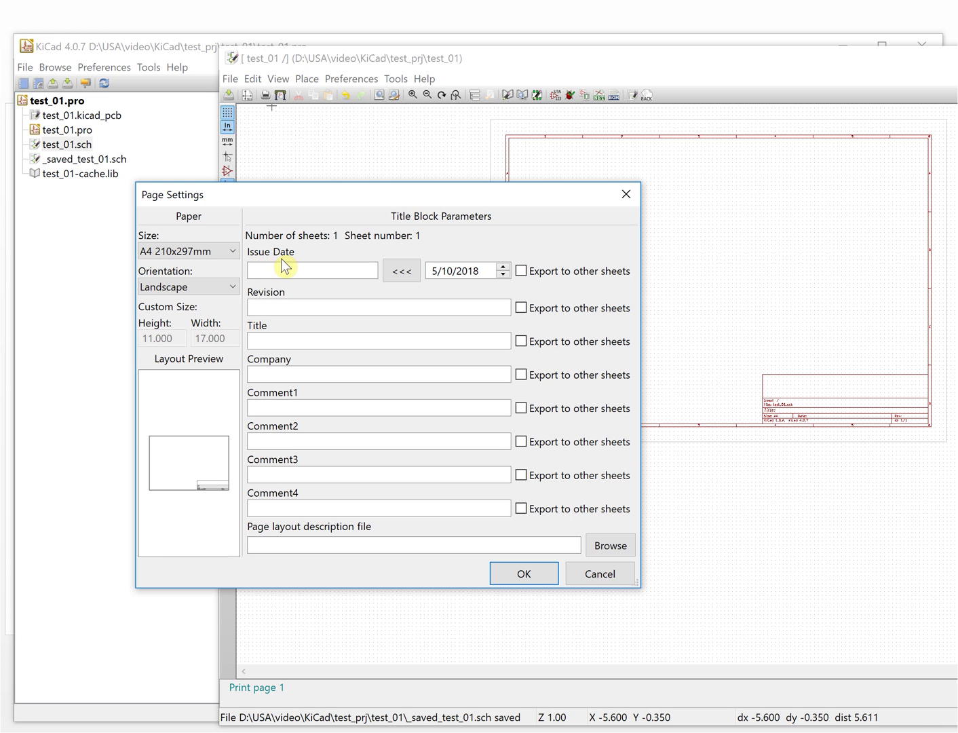
pyautogui.click(407, 272)
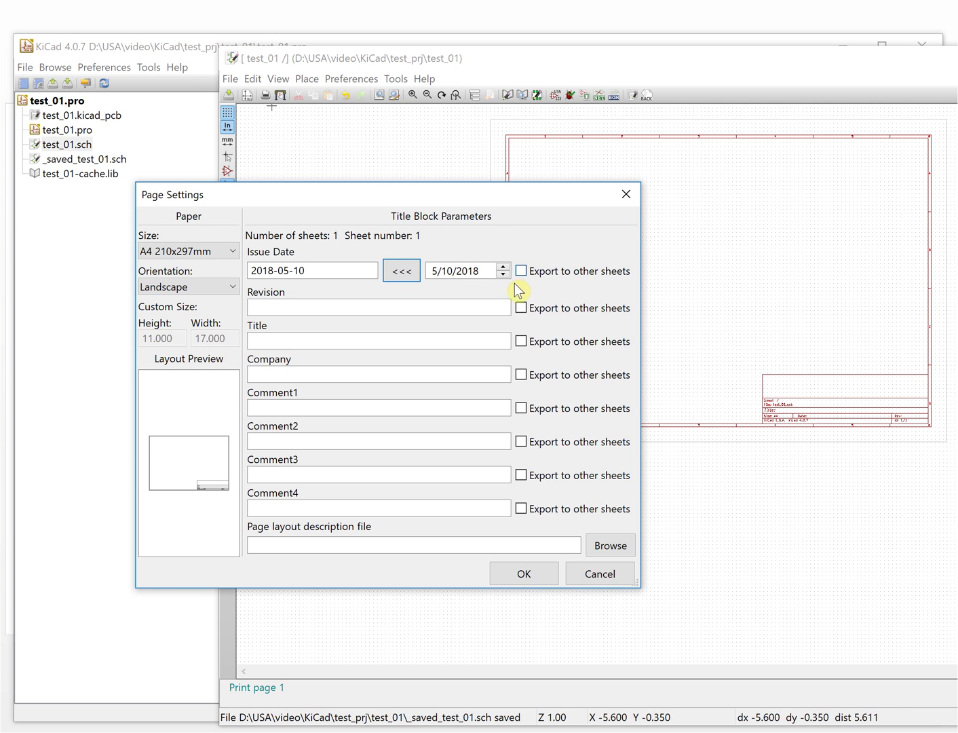
pyautogui.click(520, 273)
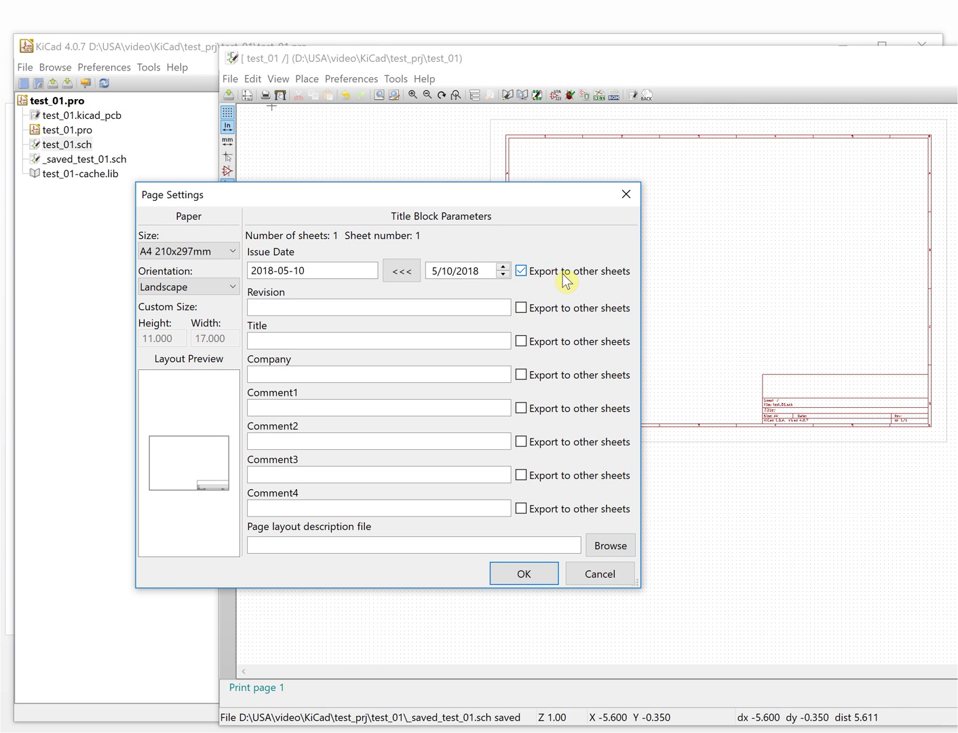
# - Enter "ver 1.0" as the revision and "Min MCU System" as the title in the title block parameters
pyautogui.click(470, 311)
pyautogui.write('ver')
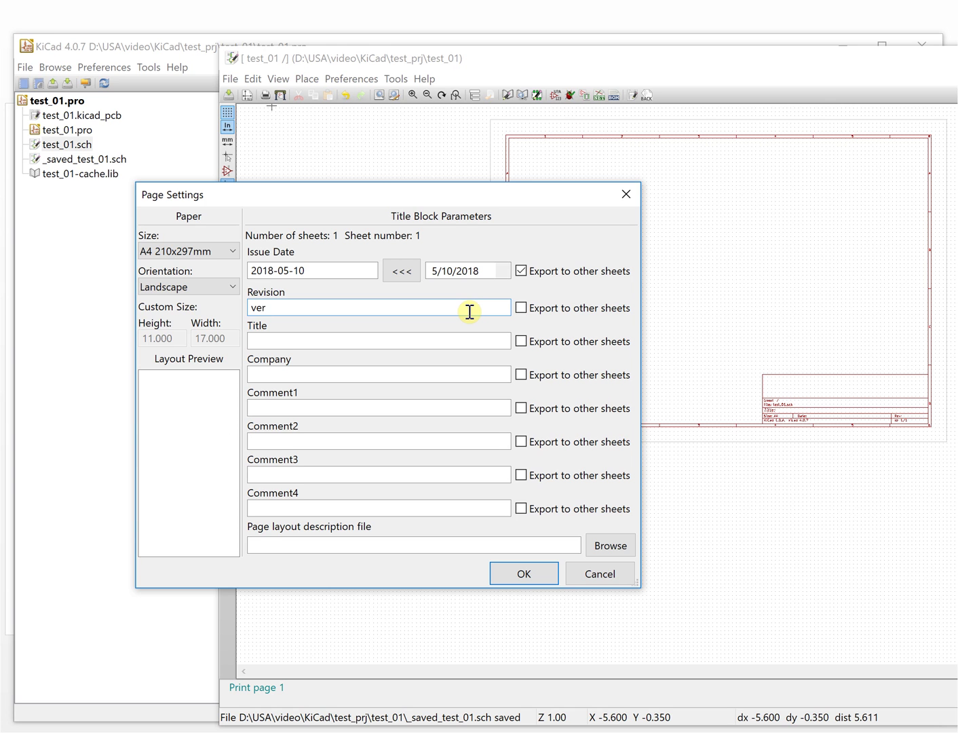
pyautogui.write(' 1.0')
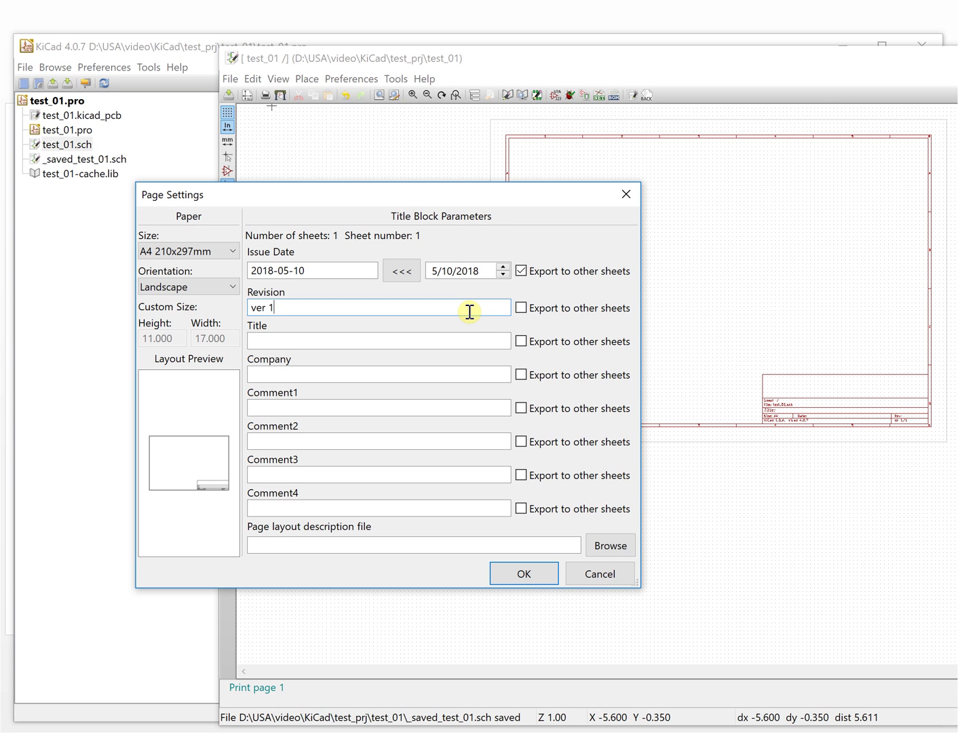
pyautogui.click(465, 339)
pyautogui.write('Min ')
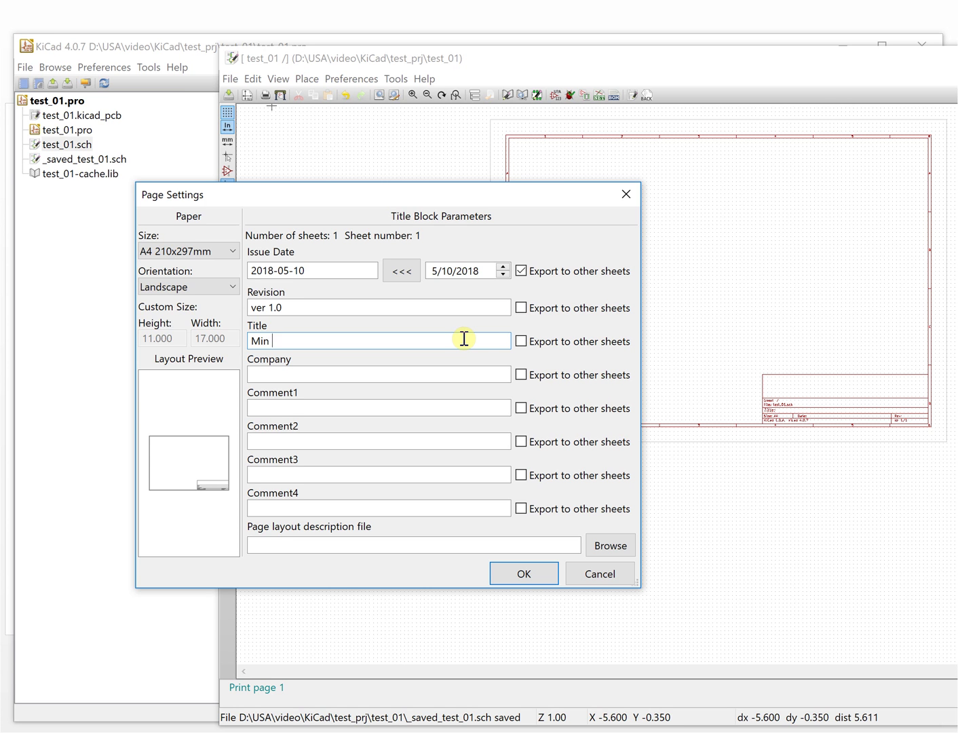
pyautogui.write('MCU System')
# - Fill in the company as "Micro-Studios.com", Comment1 as "schematic test" and Comment2 as "first try"
pyautogui.click(400, 376)
pyautogui.write('Micro-Studios')
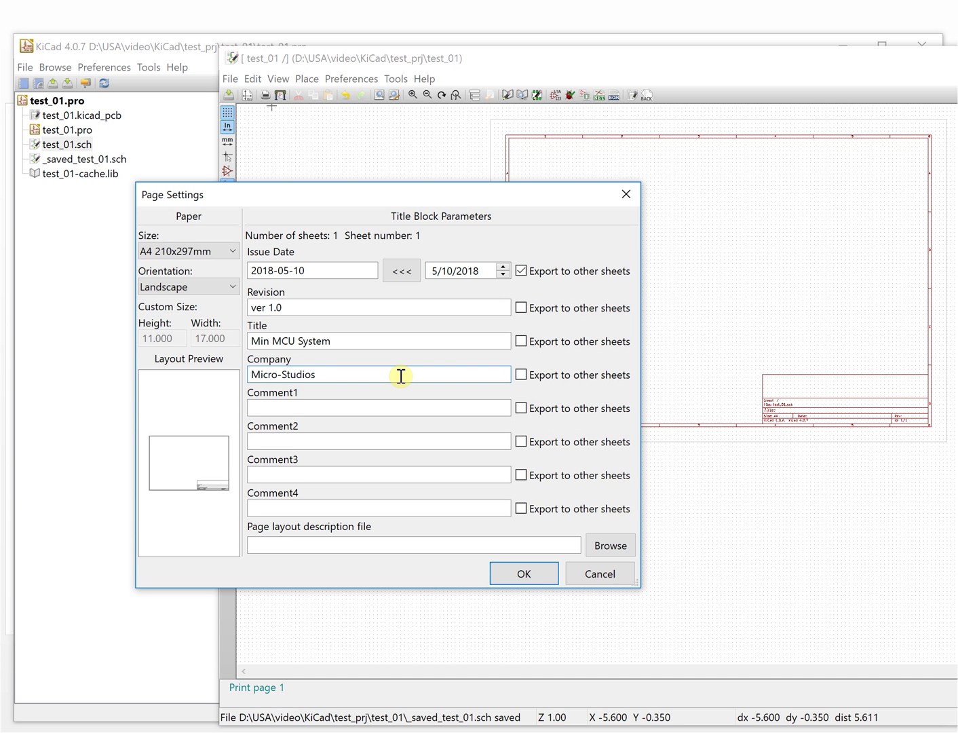
pyautogui.write('.com')
pyautogui.click(386, 404)
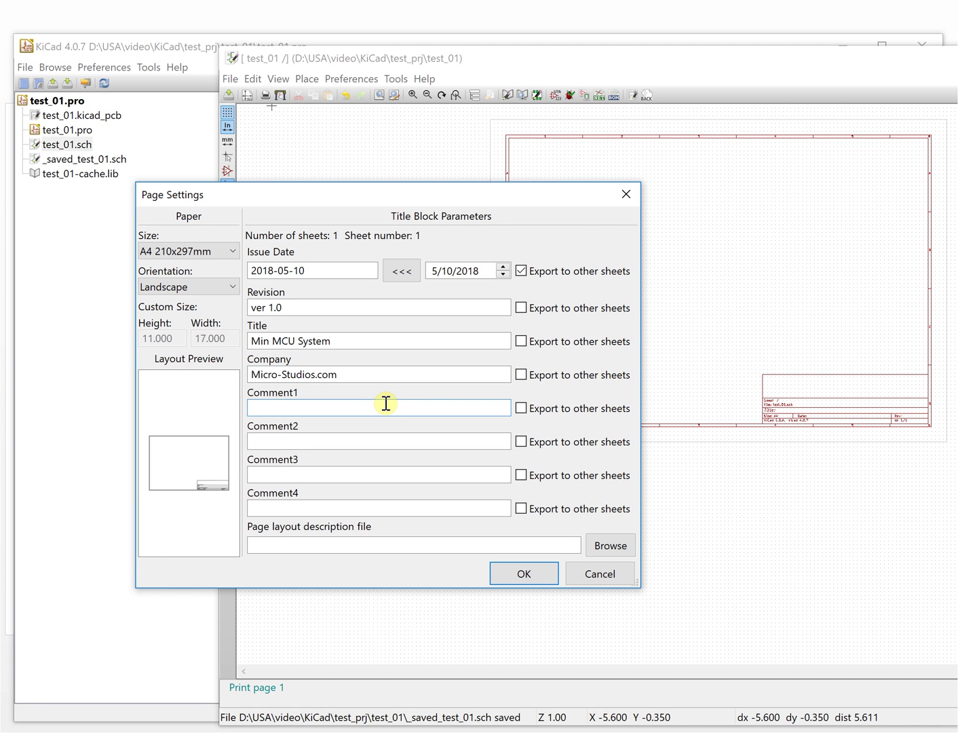
pyautogui.write('schematic test')
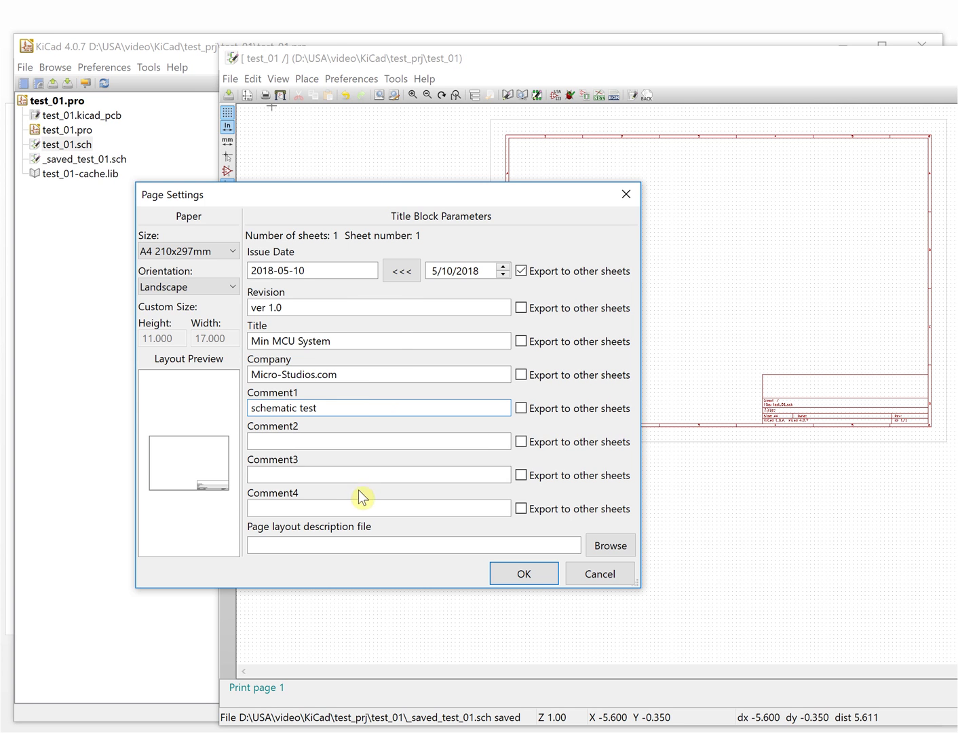
pyautogui.click(320, 440)
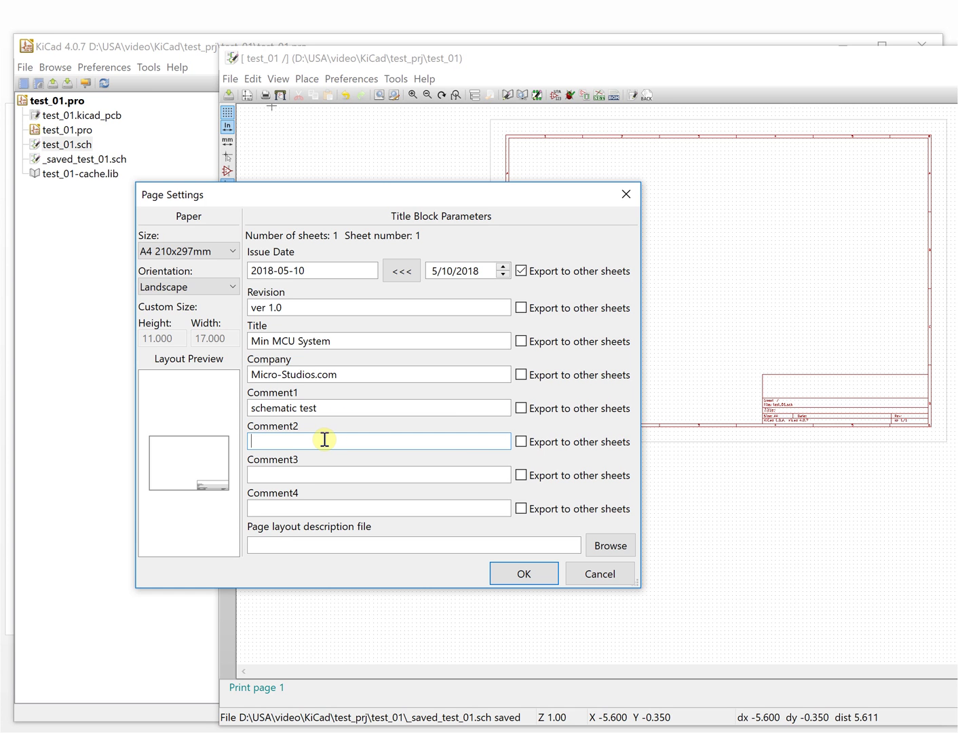
pyautogui.write('first try')
# - Enable export to other sheets for the revision, title, company, Comment1 and Comment2, and apply the page settings
pyautogui.click(522, 308)
pyautogui.click(521, 341)
pyautogui.click(521, 374)
pyautogui.click(521, 408)
pyautogui.click(522, 442)
pyautogui.click(522, 573)
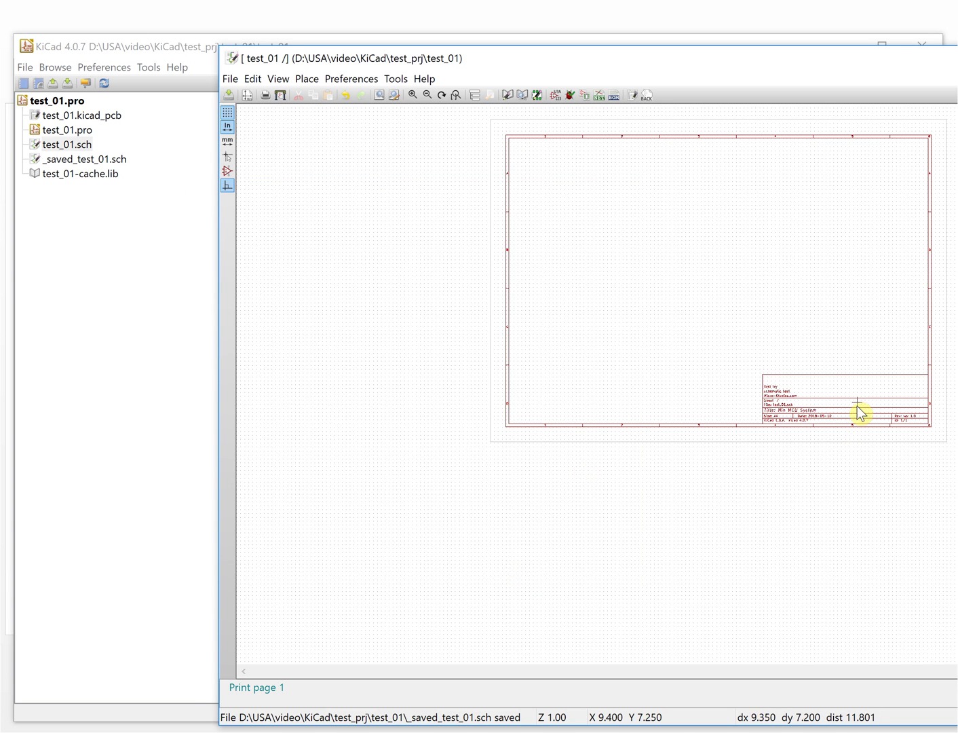
# - Examine the title block entries in the sheet's lower-right corner up close
pyautogui.scroll(1, 676, 392)
pyautogui.scroll(2, 602, 371)
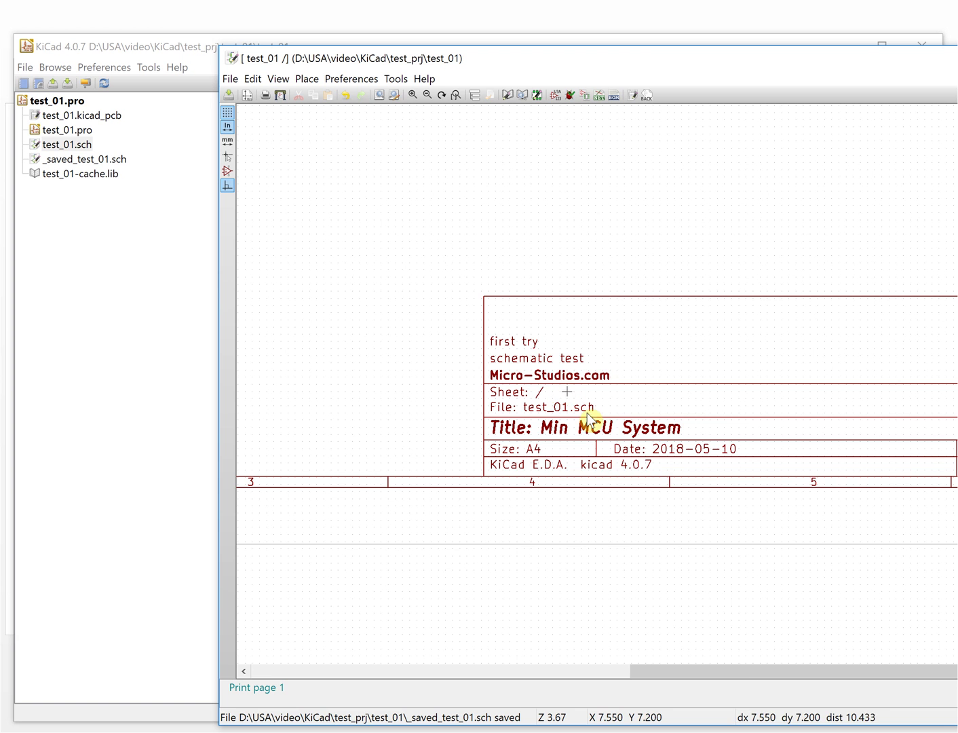
pyautogui.moveTo(744, 672); pyautogui.dragTo(820, 676)
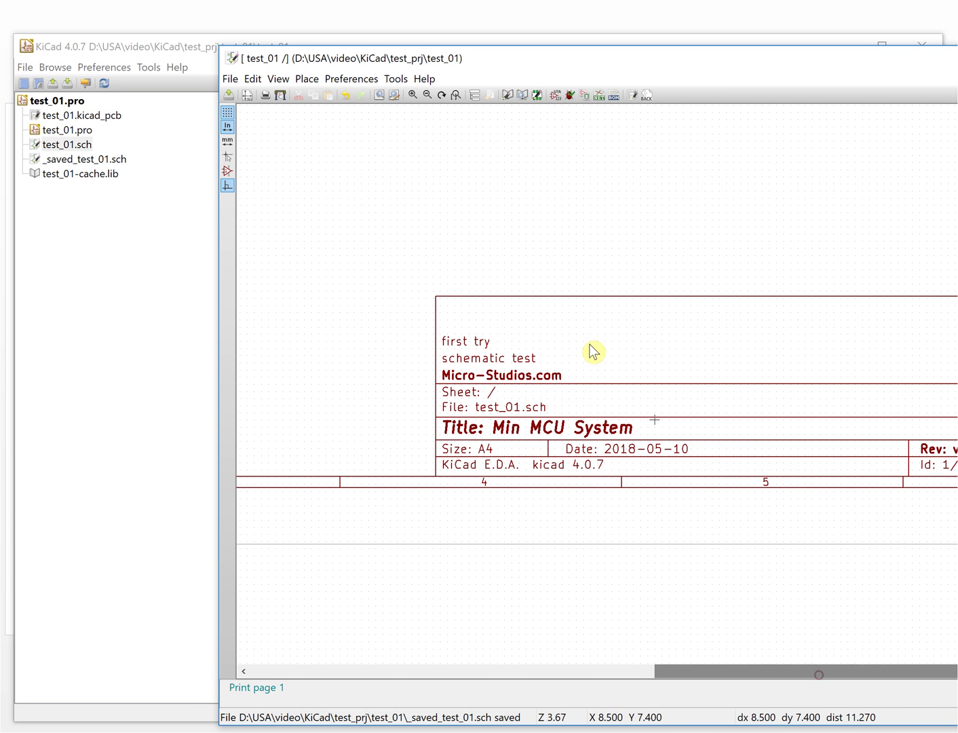
pyautogui.moveTo(222, 58); pyautogui.dragTo(169, 56)
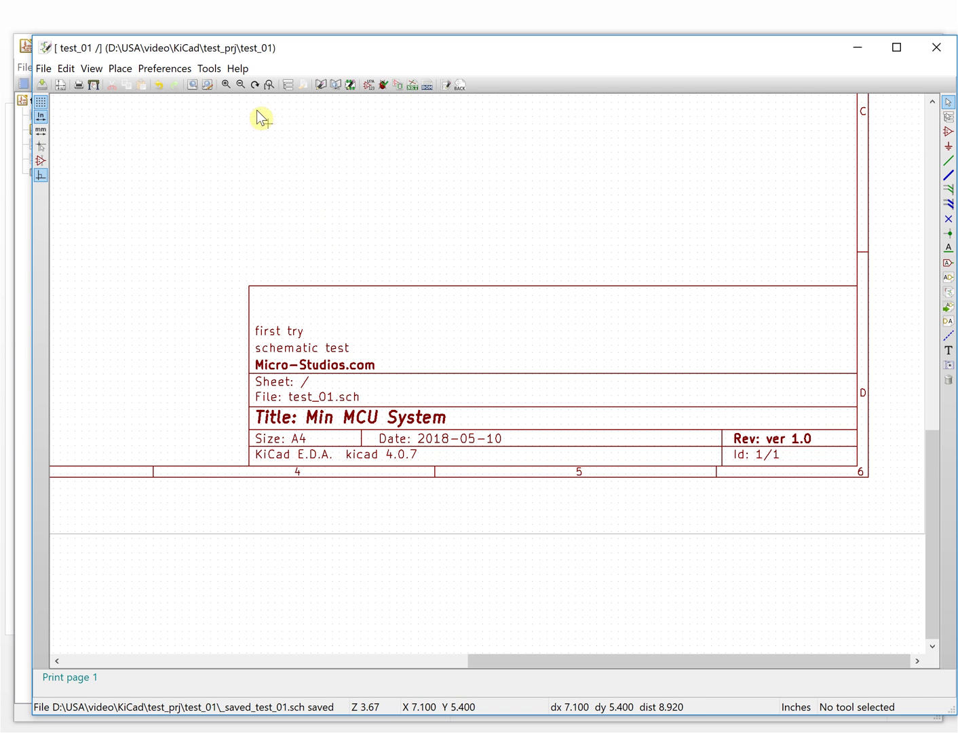
# - Fit the whole sheet in view and reposition and enlarge the schematic editor window
pyautogui.press('Home')
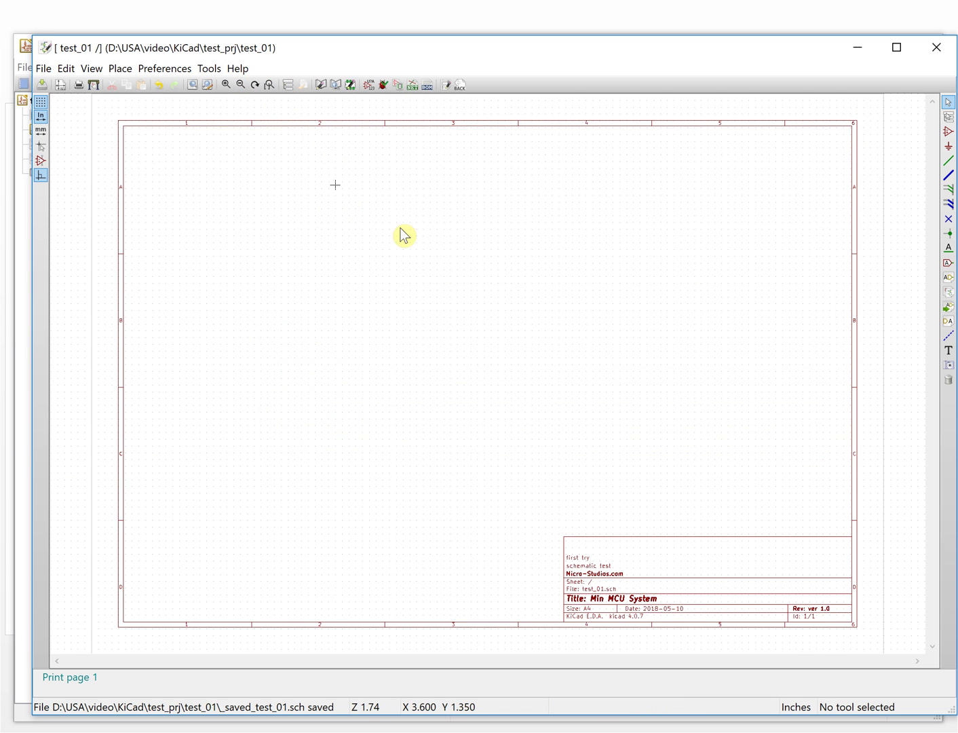
pyautogui.moveTo(431, 43); pyautogui.dragTo(410, 18)
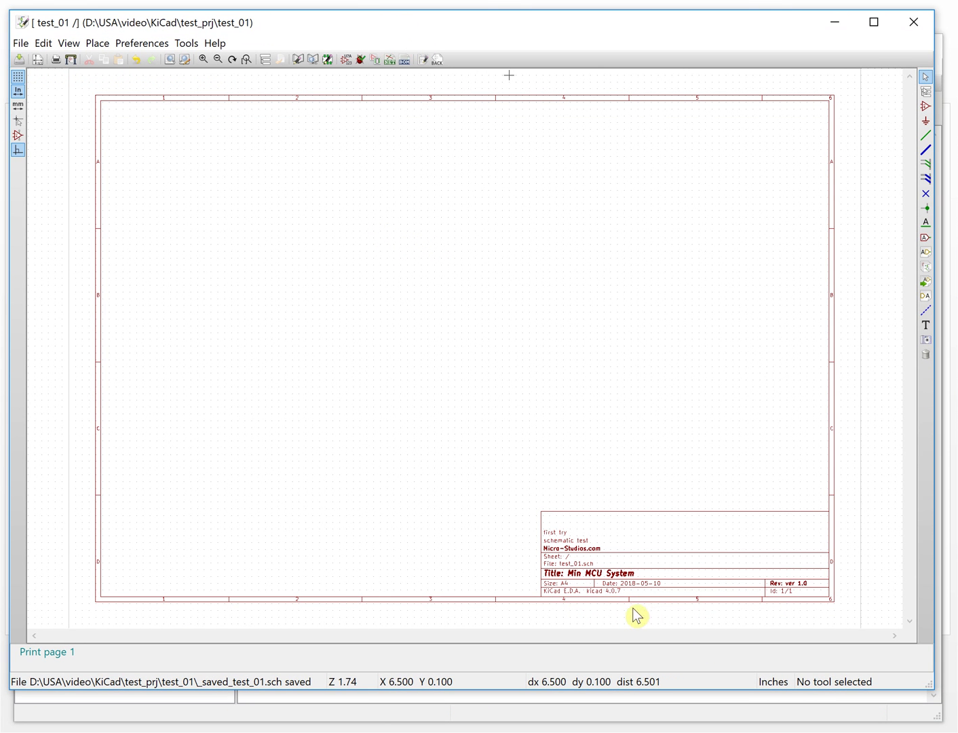
pyautogui.moveTo(934, 689); pyautogui.dragTo(944, 725)
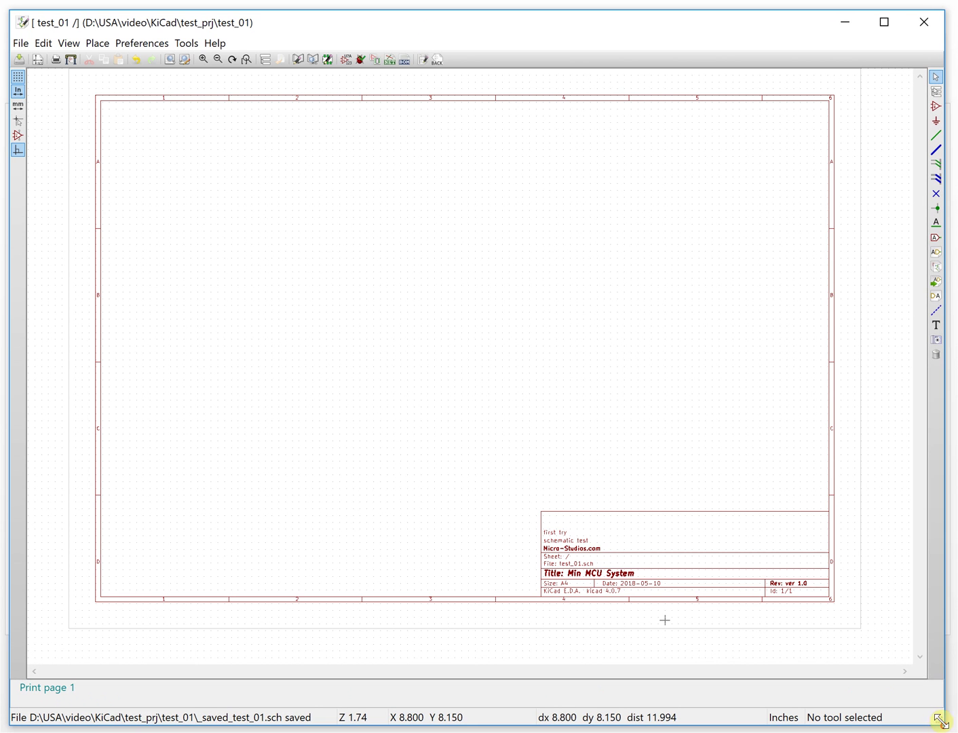
# - Add the Stm8_my component from the my_lib library and place it near the middle of the sheet
pyautogui.click(938, 107)
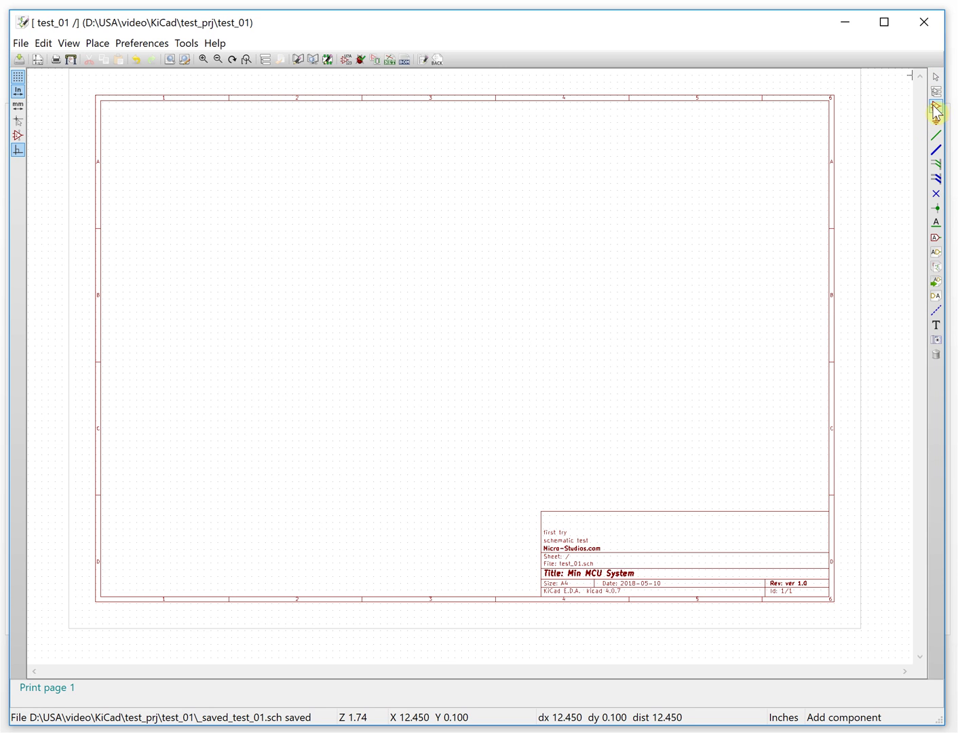
pyautogui.click(401, 280)
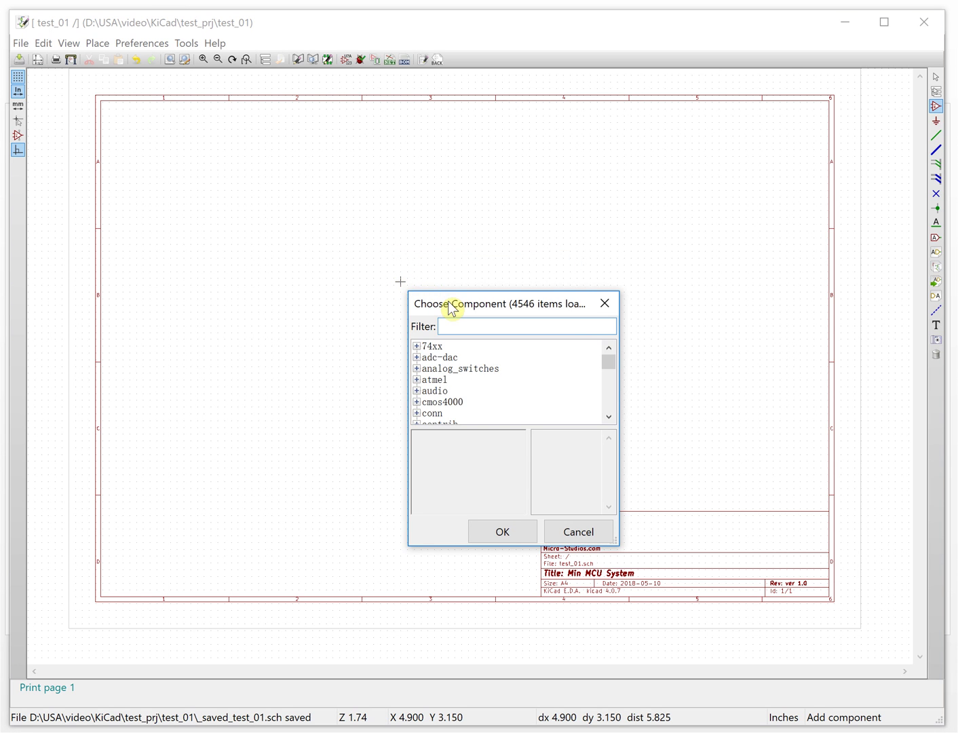
pyautogui.moveTo(453, 306); pyautogui.dragTo(521, 216)
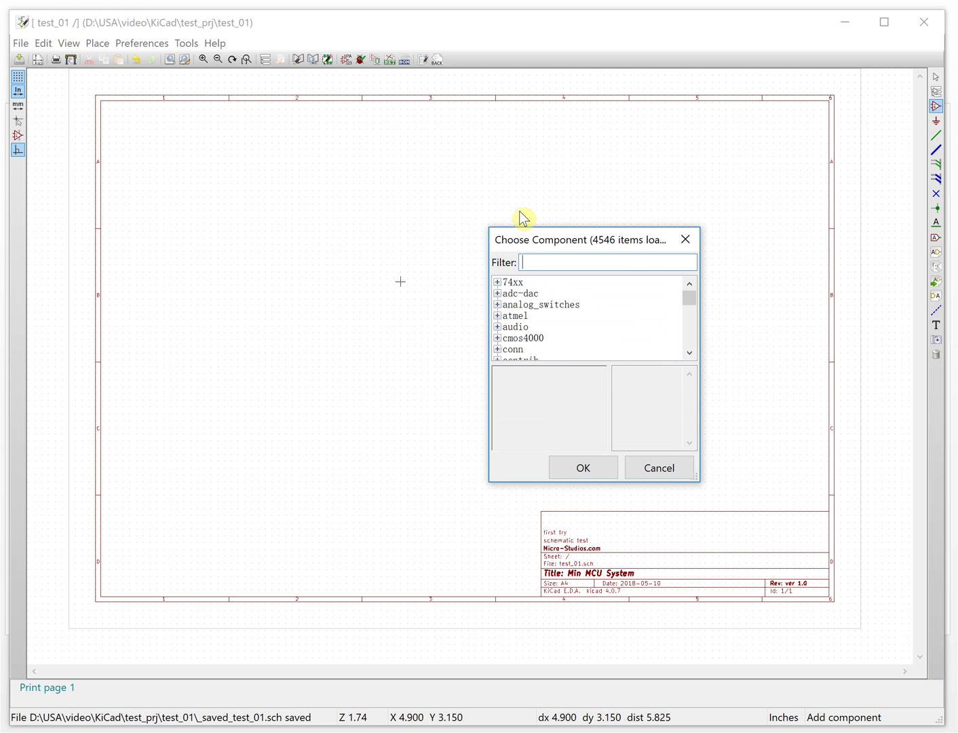
pyautogui.moveTo(682, 277); pyautogui.dragTo(674, 306)
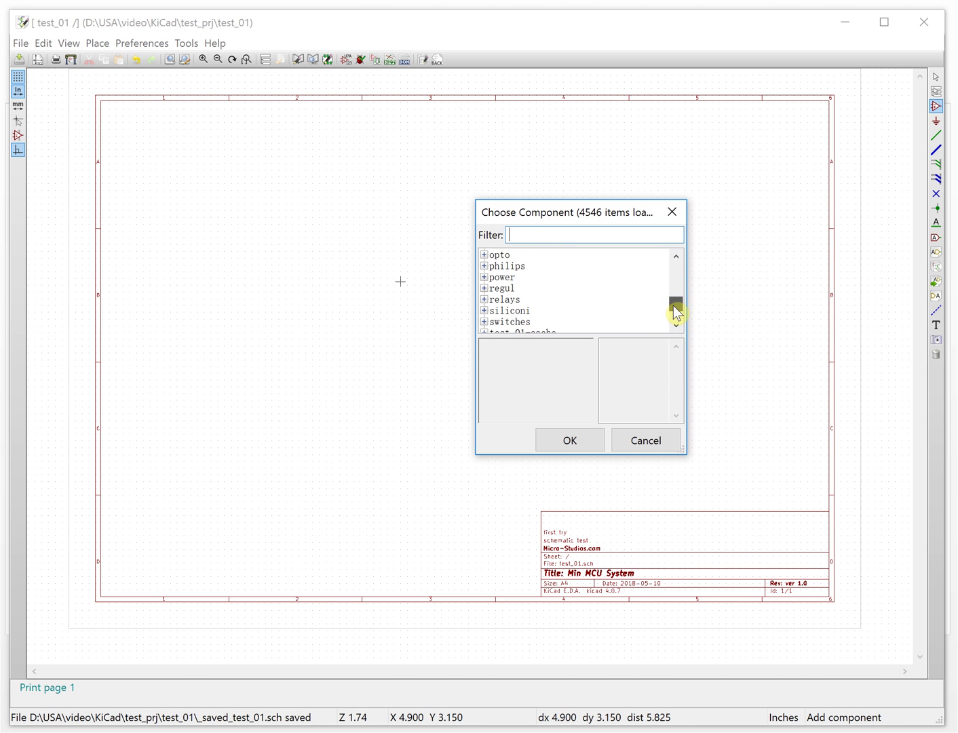
pyautogui.scroll(4, 621, 314)
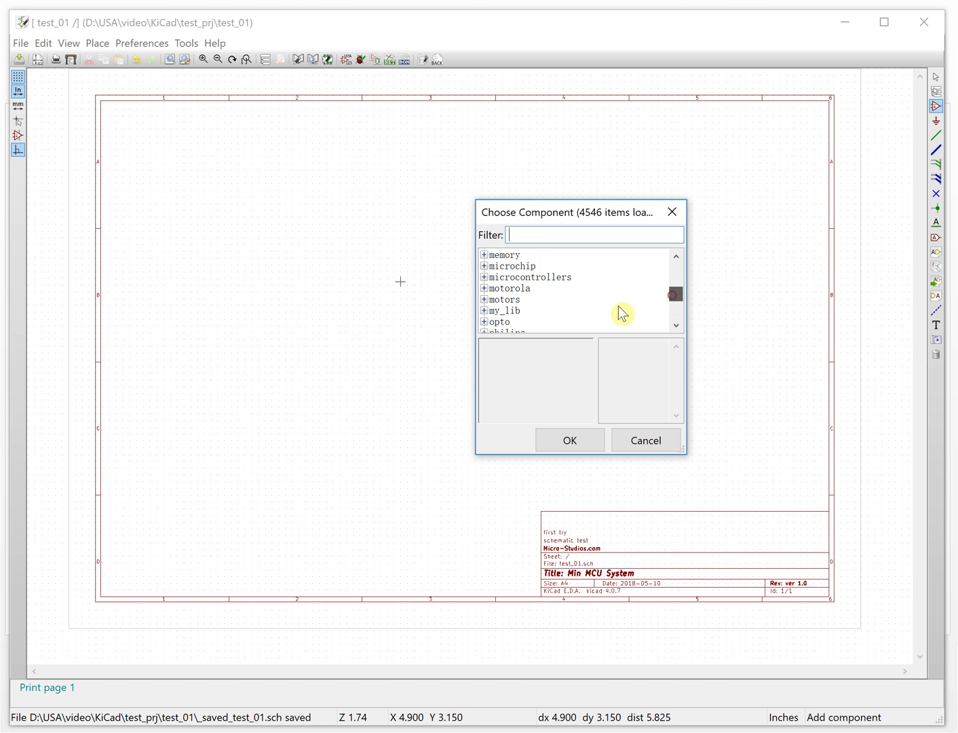
pyautogui.click(485, 311)
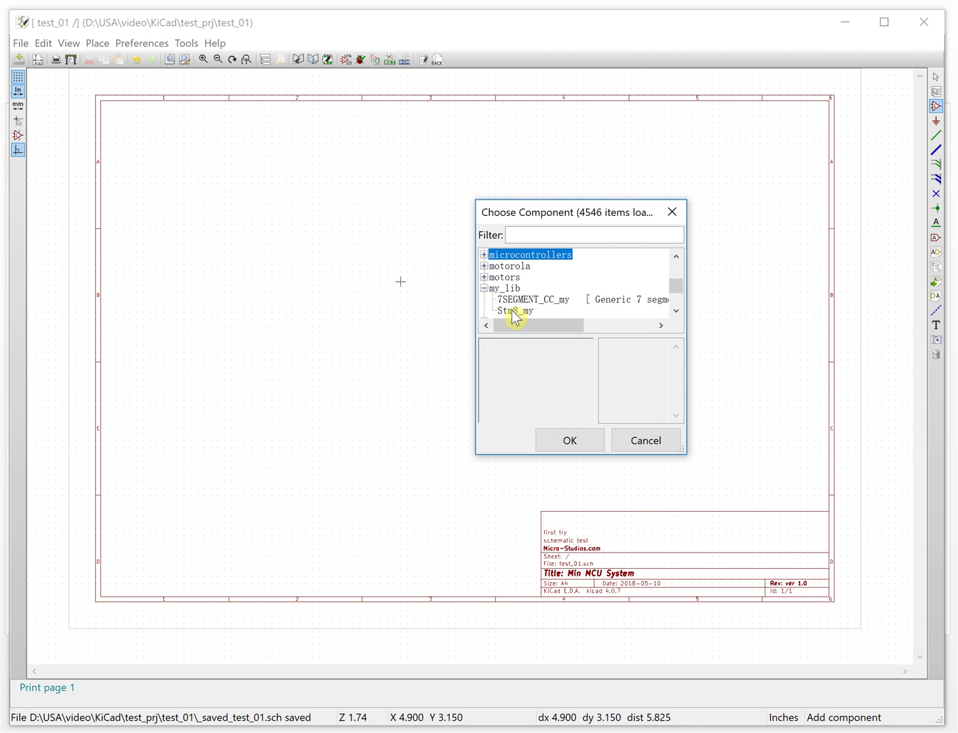
pyautogui.click(510, 314)
pyautogui.click(570, 440)
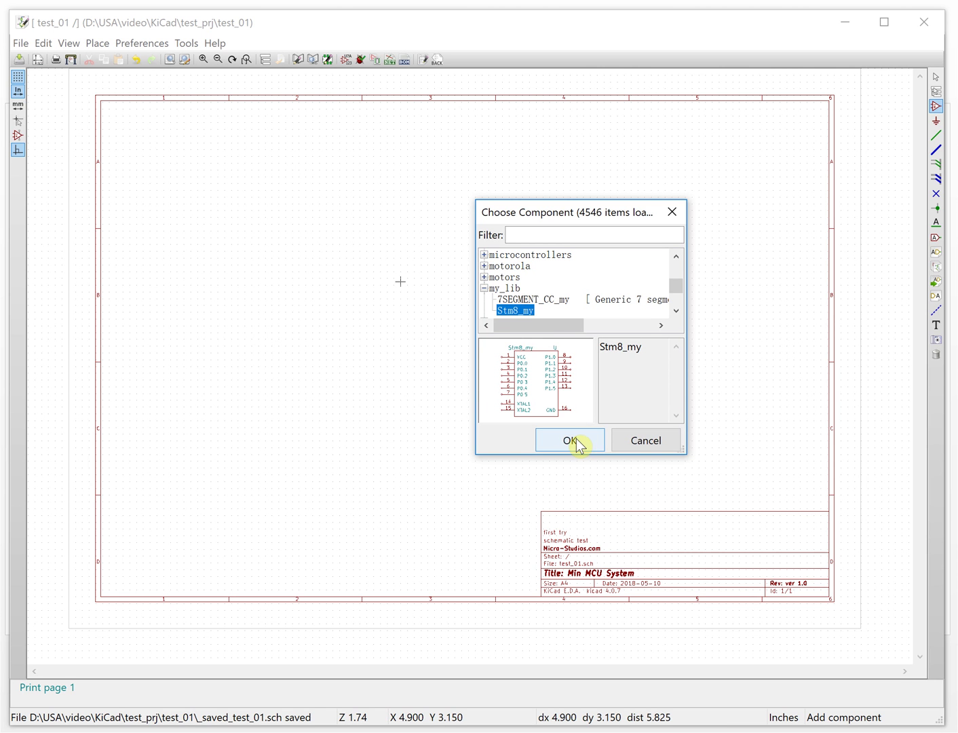
pyautogui.doubleClick(523, 313)
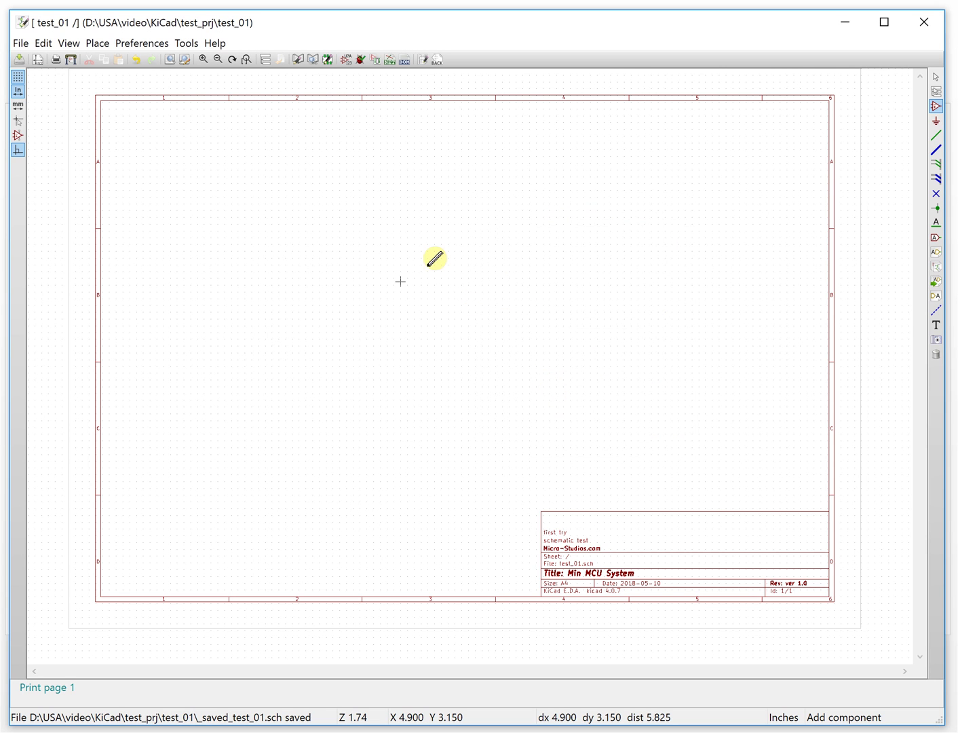
pyautogui.click(414, 261)
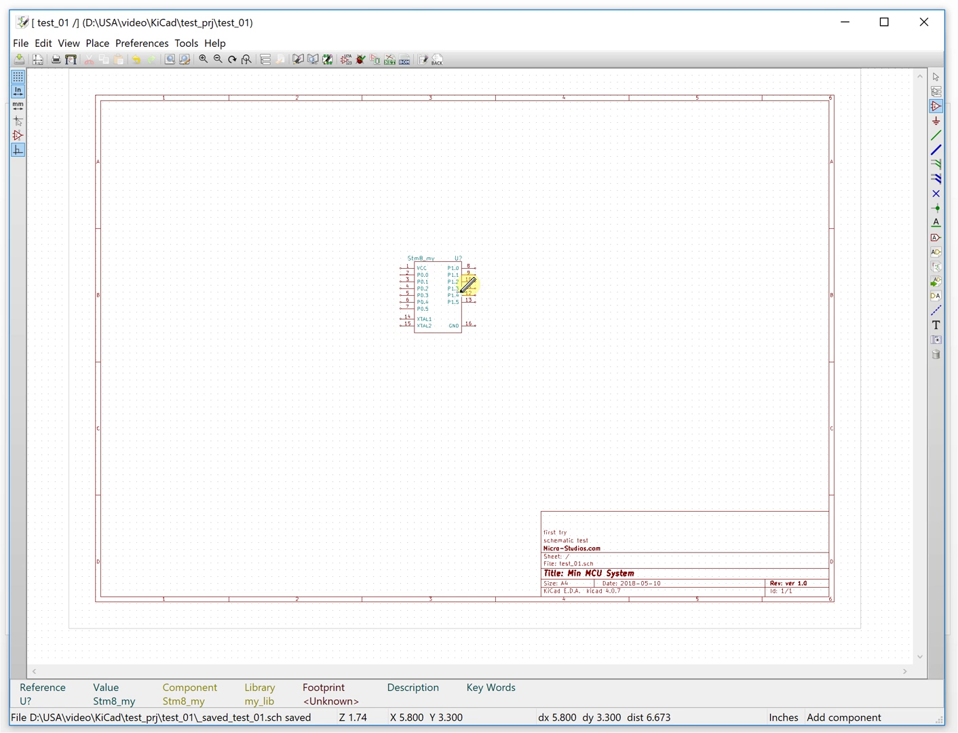
# - Find the two-pin Crystal component by filtering for "crystal" and place it just left of the microcontroller's XTAL pins
pyautogui.scroll(1, 472, 367)
pyautogui.scroll(1, 474, 366)
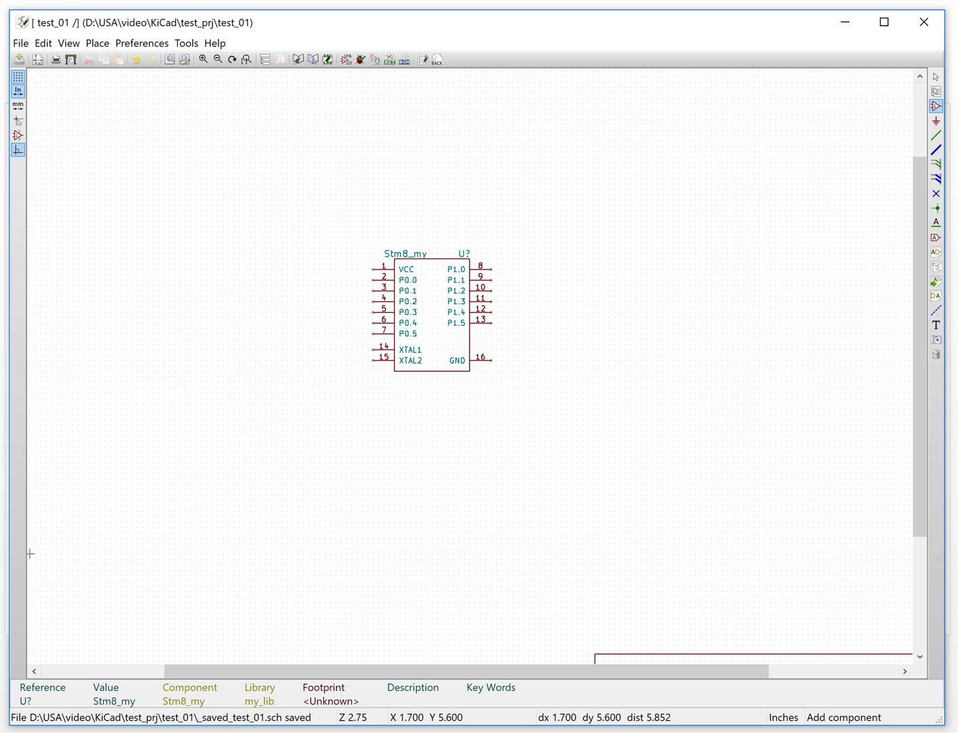
pyautogui.hotkey('ctrl', '2')
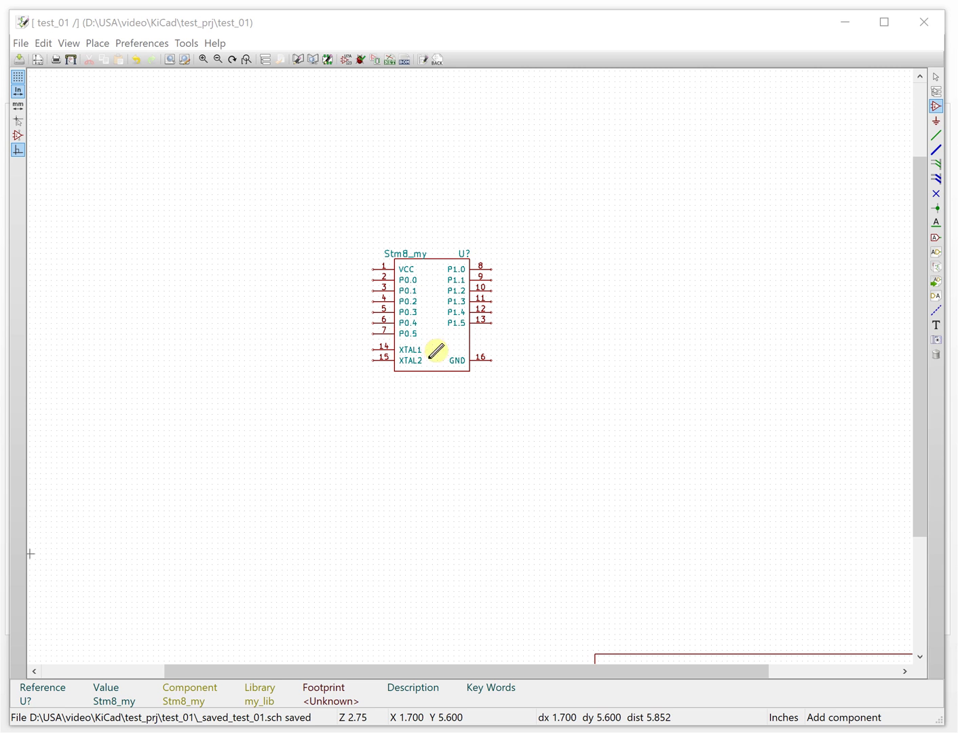
pyautogui.click(938, 107)
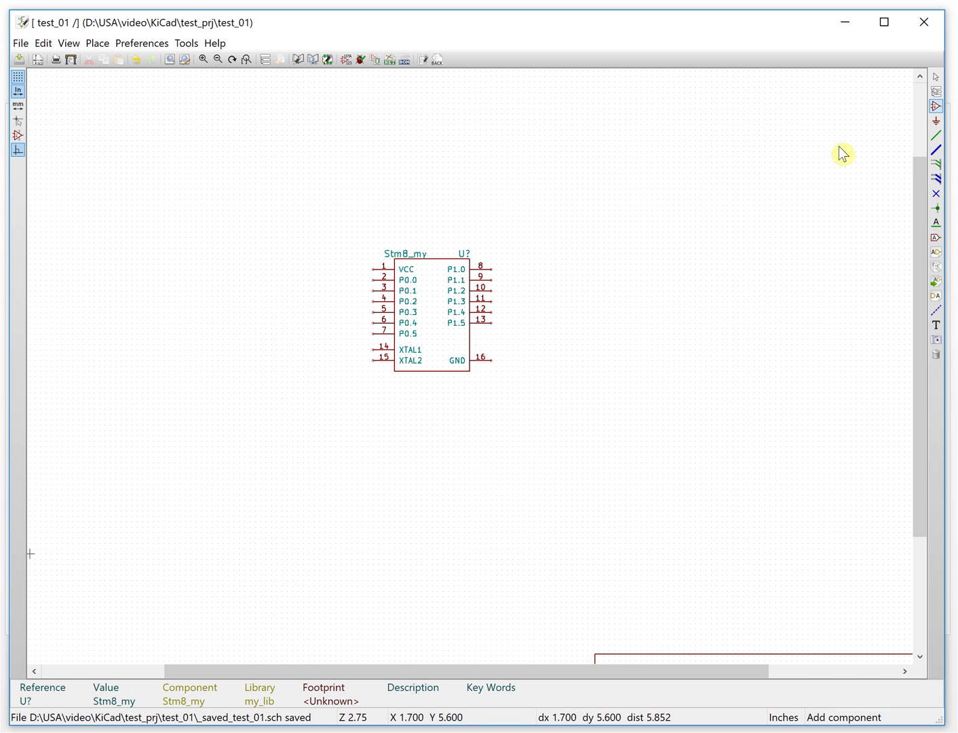
pyautogui.click(604, 296)
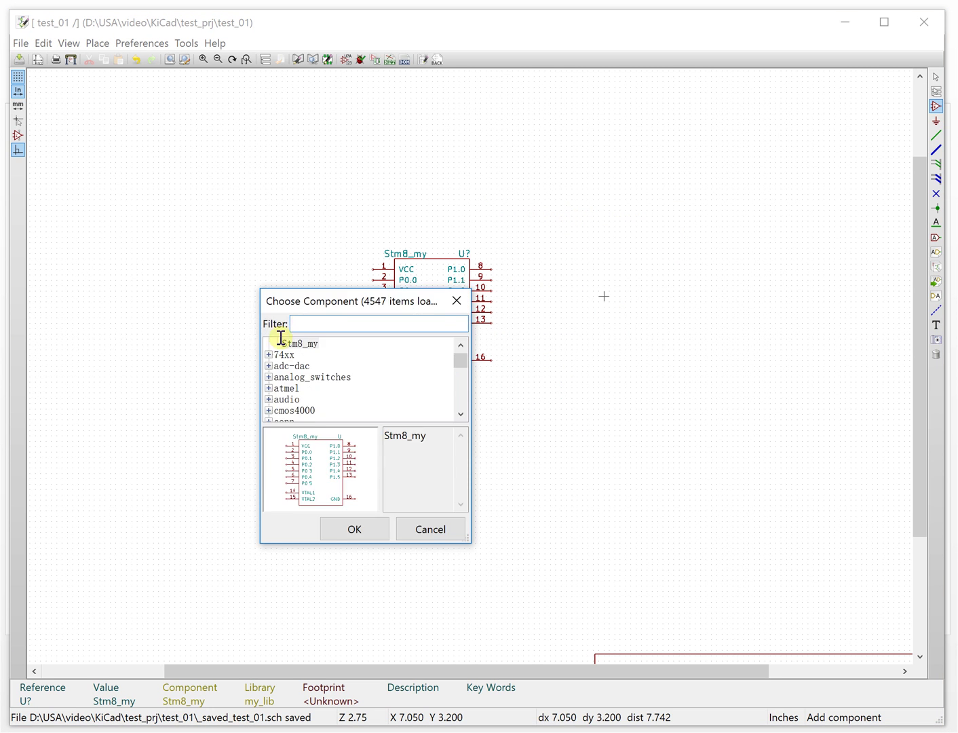
pyautogui.write('c')
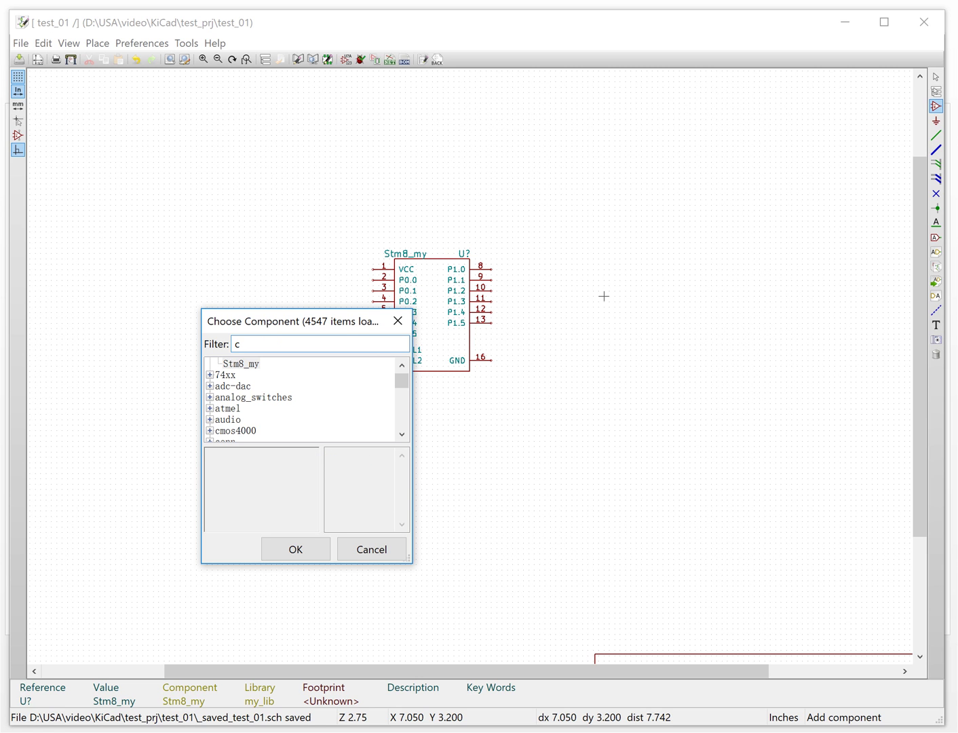
pyautogui.write('r')
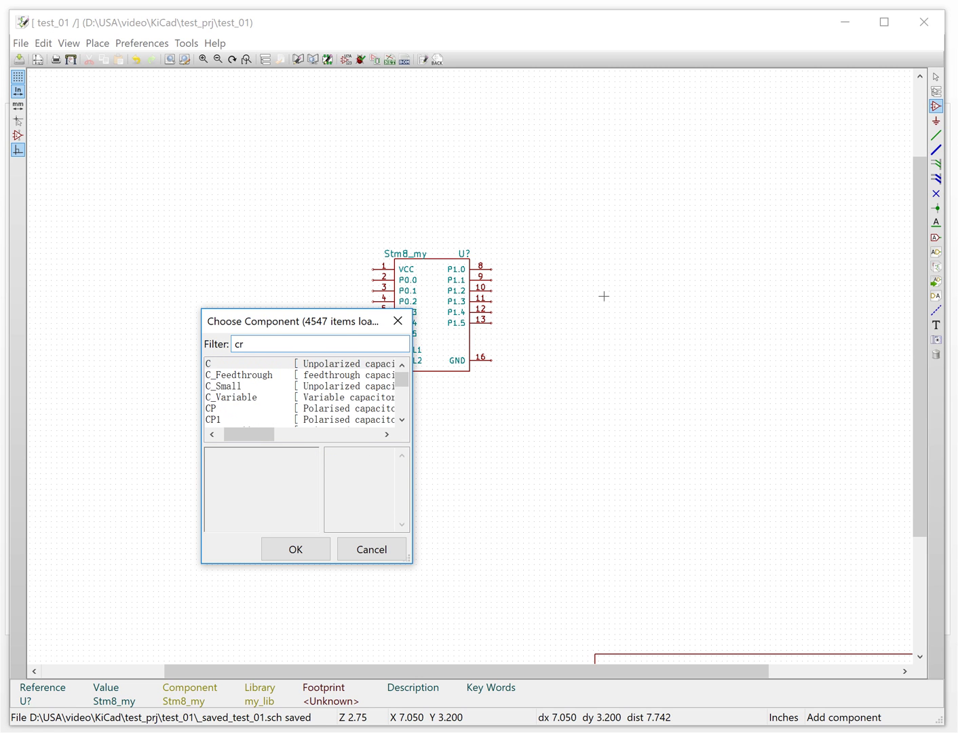
pyautogui.write('y')
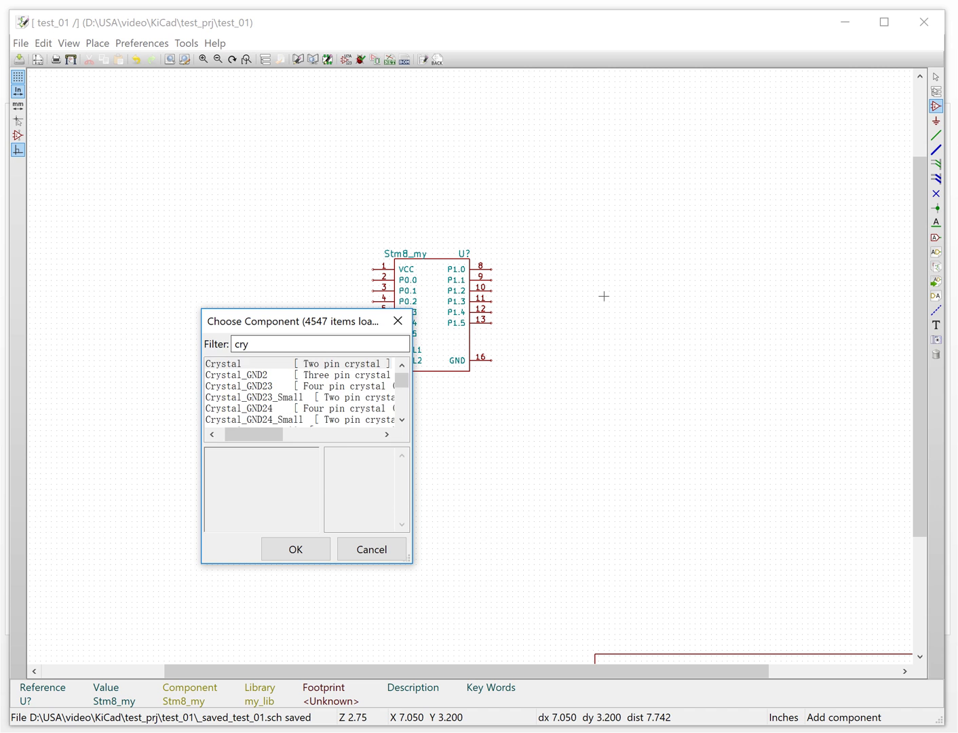
pyautogui.write('stal')
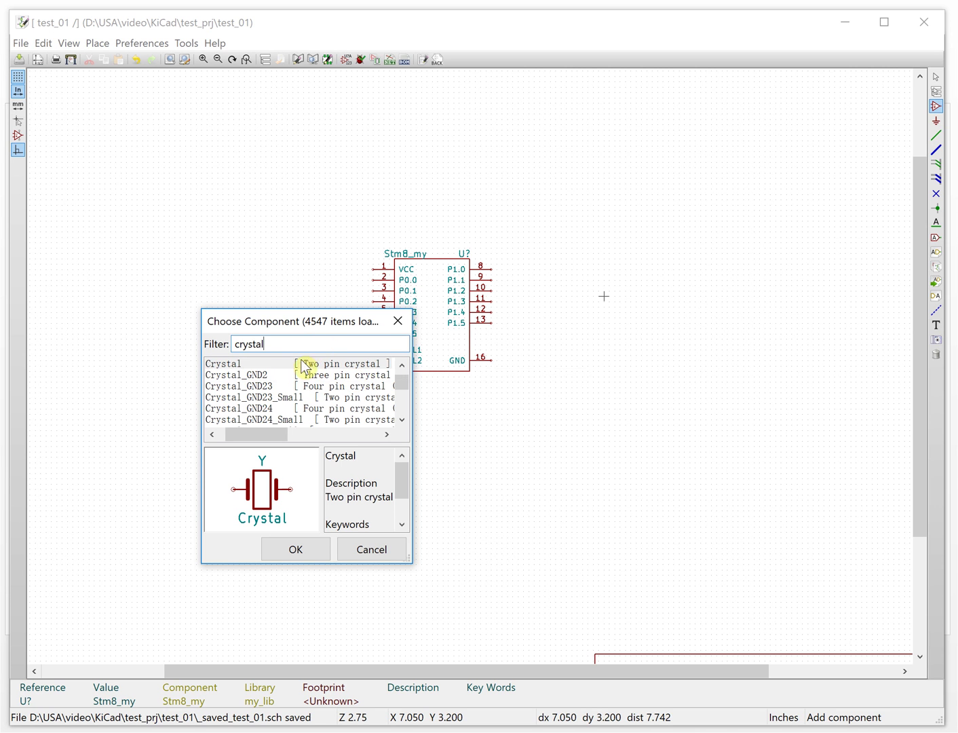
pyautogui.doubleClick(235, 366)
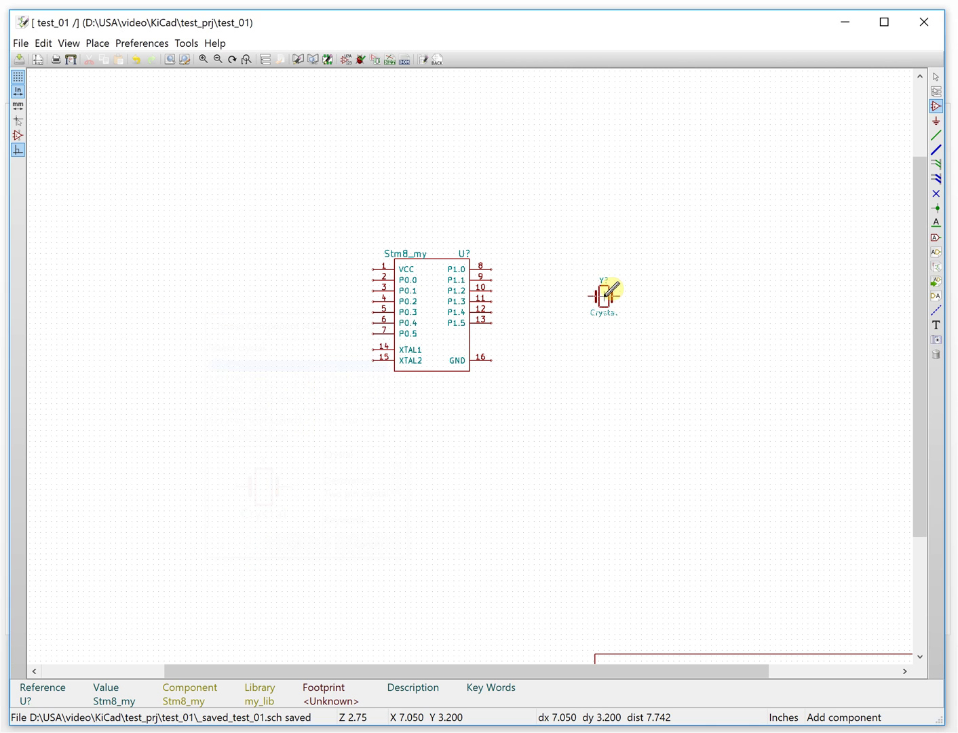
pyautogui.rightClick(336, 361)
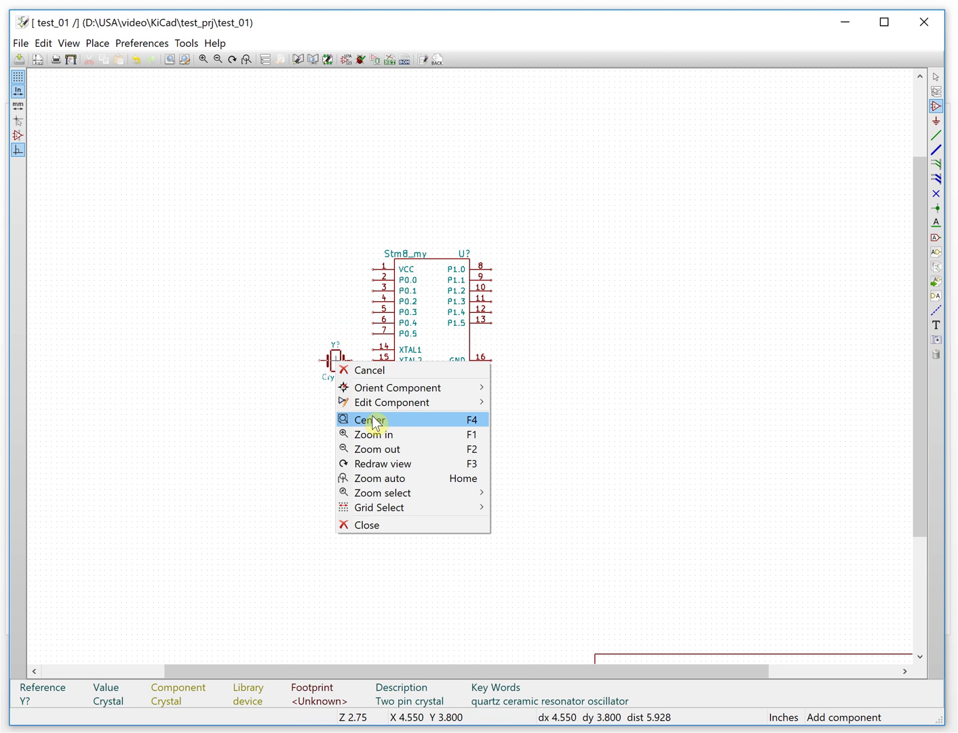
pyautogui.click(337, 360)
# - Rotate the crystal to stand vertically and move it slightly farther left and down from the XTAL pins
pyautogui.rightClick(337, 360)
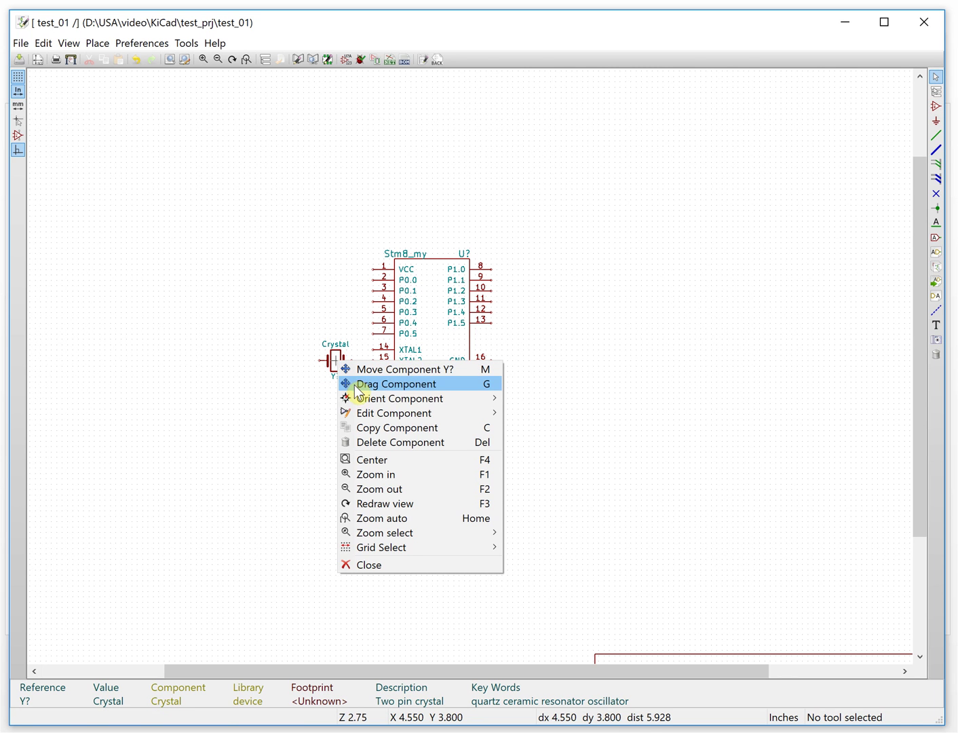
pyautogui.moveTo(351, 400)
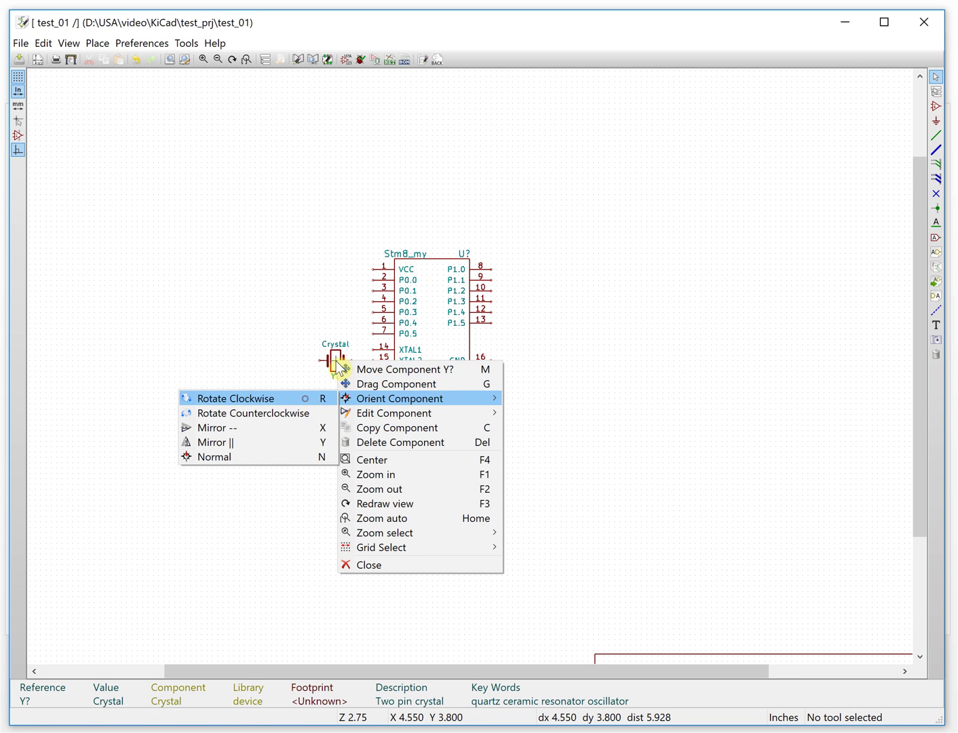
pyautogui.press('Return')
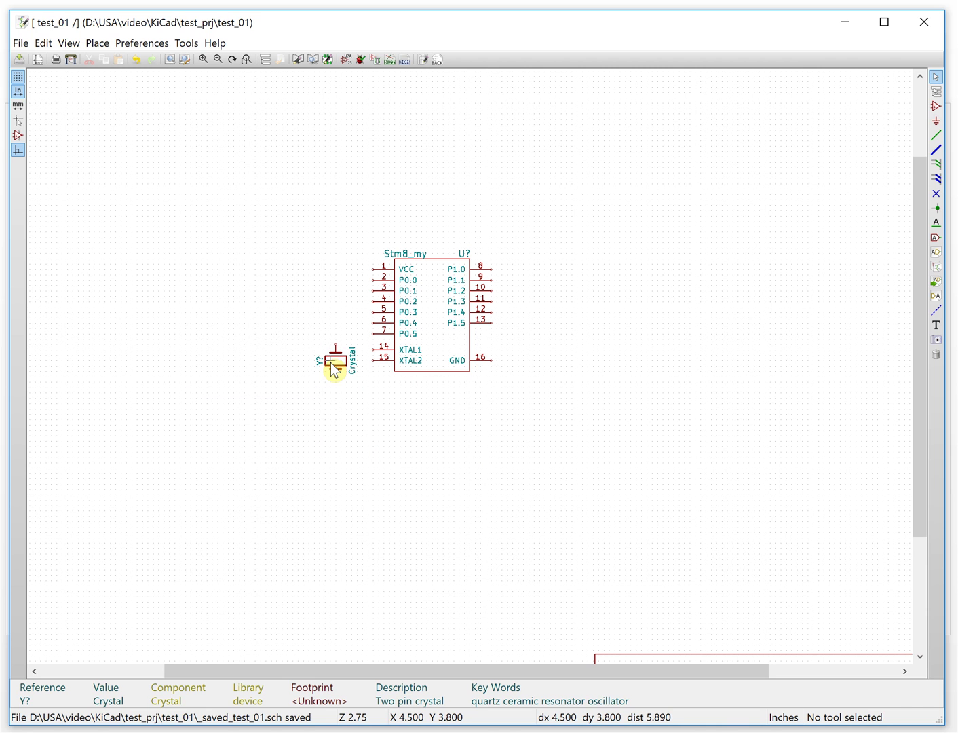
pyautogui.rightClick(333, 370)
pyautogui.click(334, 370)
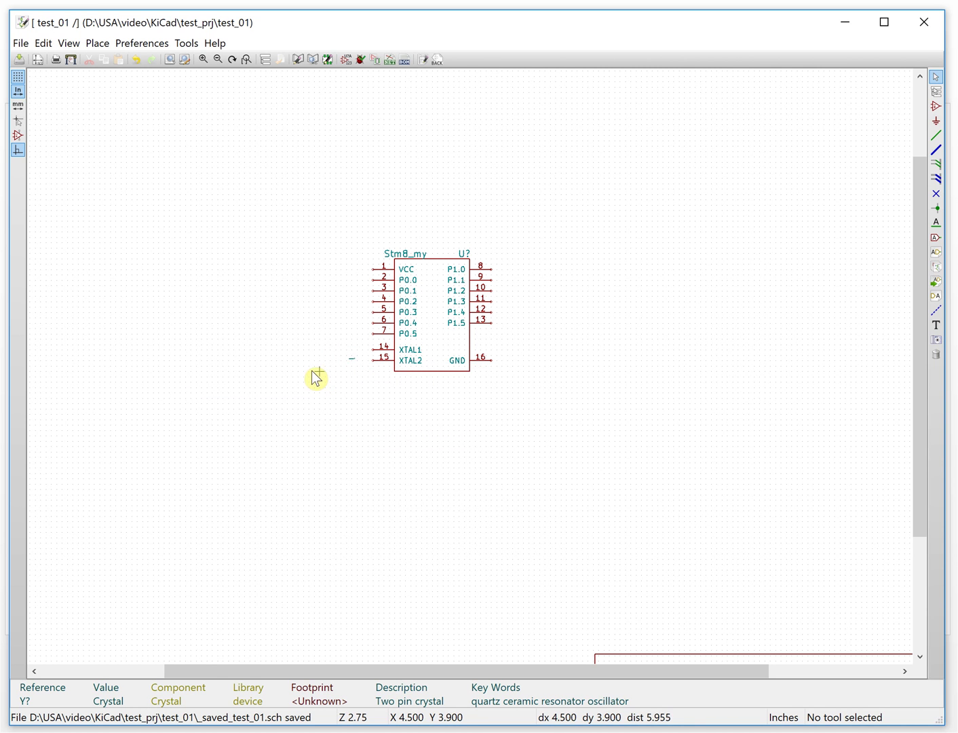
pyautogui.click(318, 372)
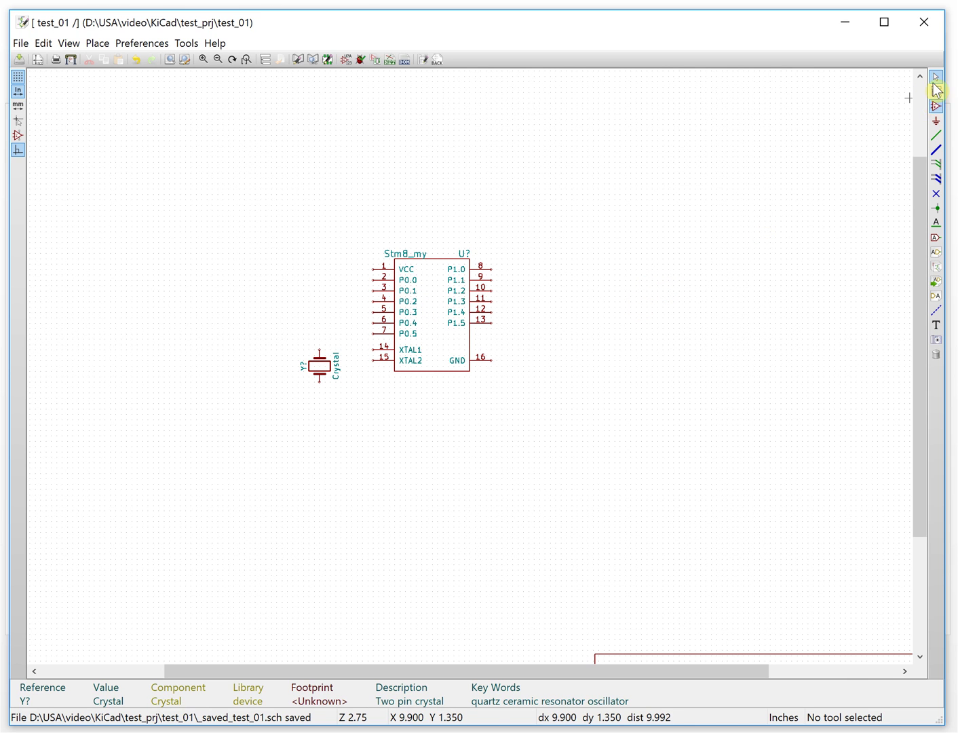
# - Filter the component list for "capacitor" and pick the unpolarized C_Small for placement near the crystal
pyautogui.click(936, 107)
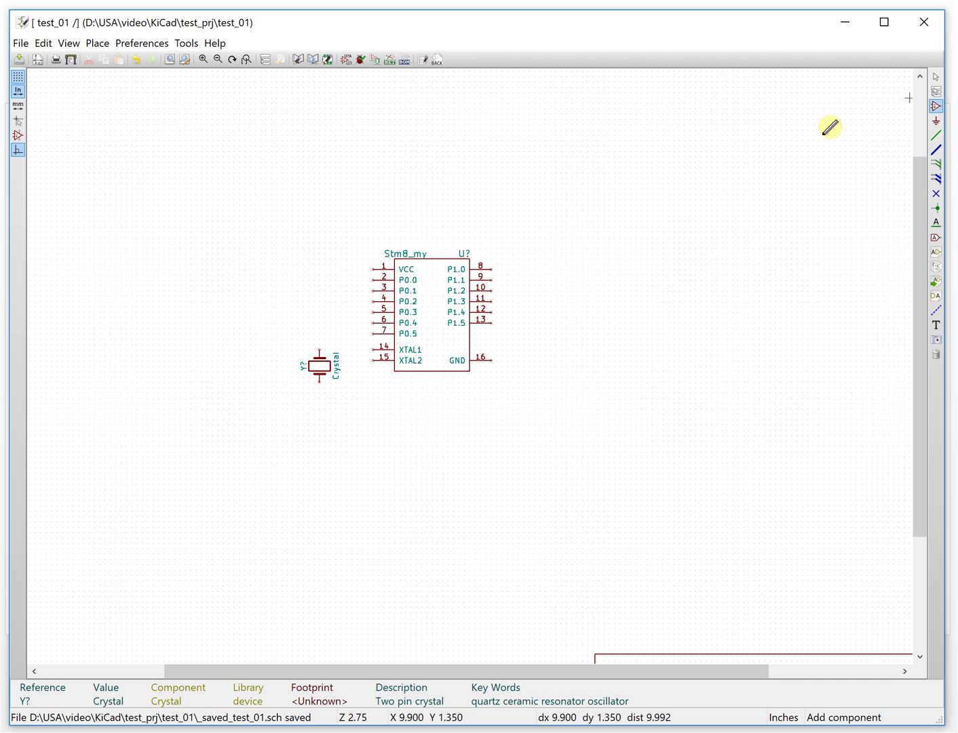
pyautogui.click(282, 344)
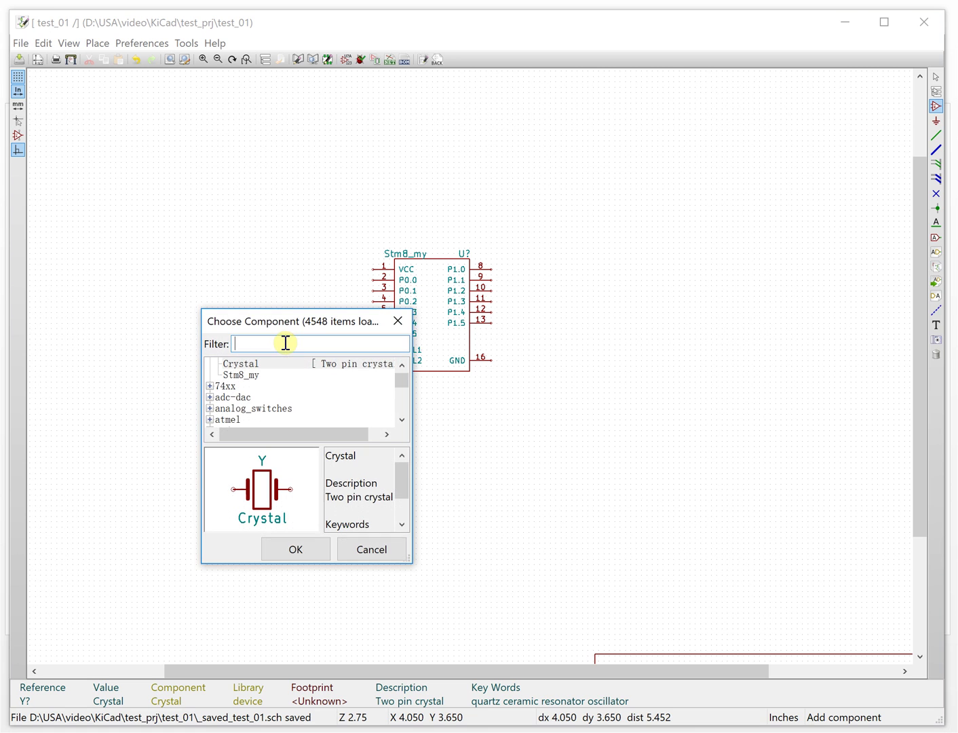
pyautogui.write('c')
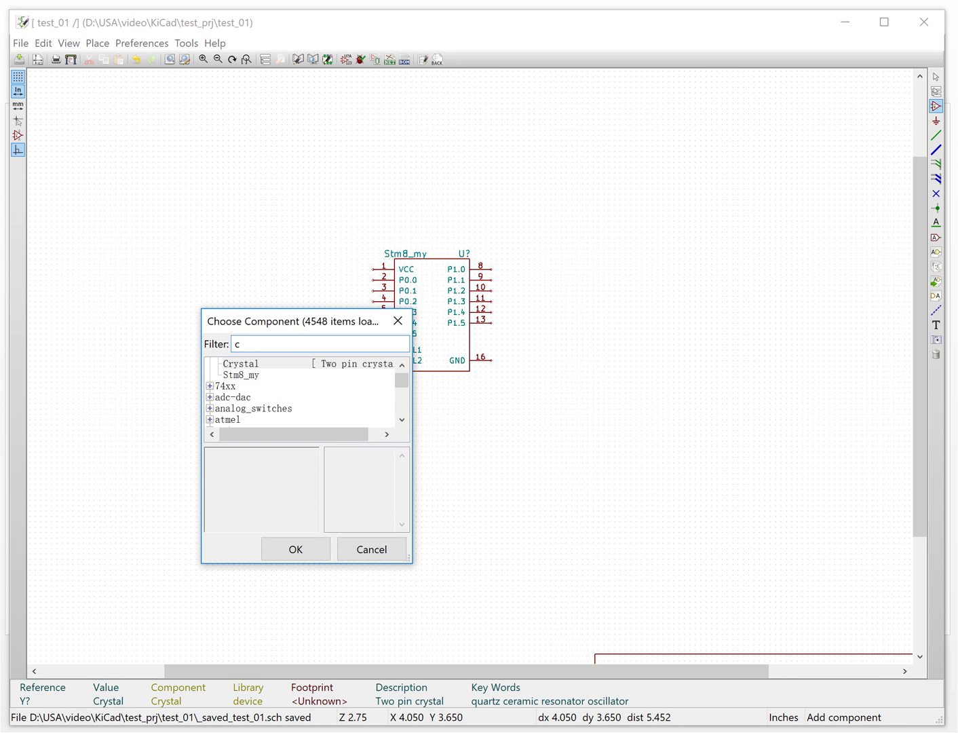
pyautogui.write('a')
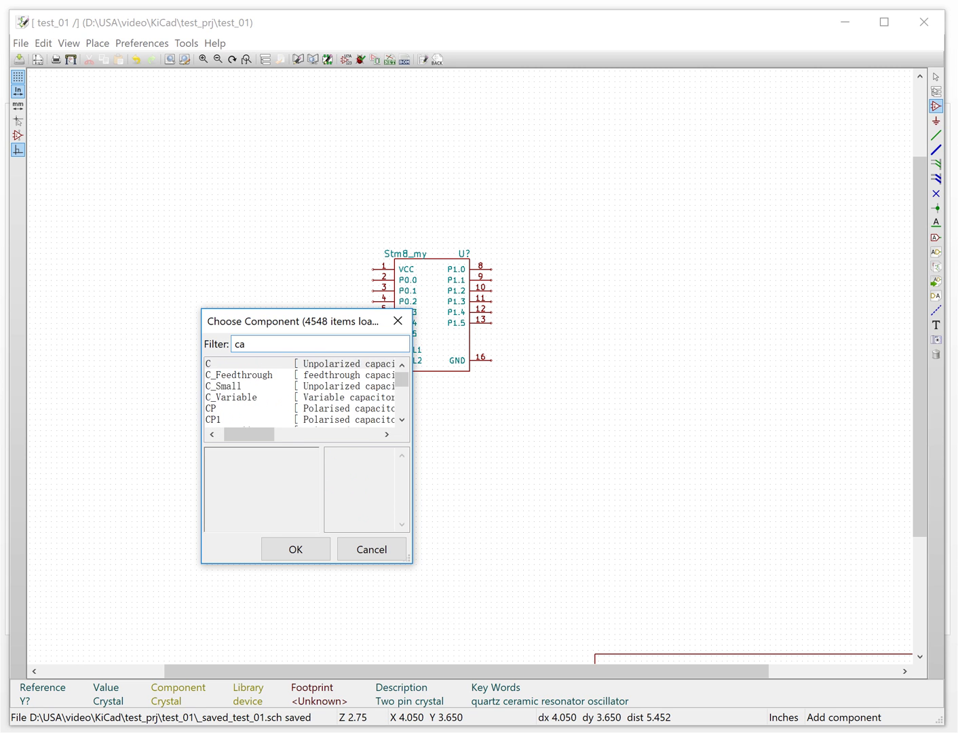
pyautogui.write('pa')
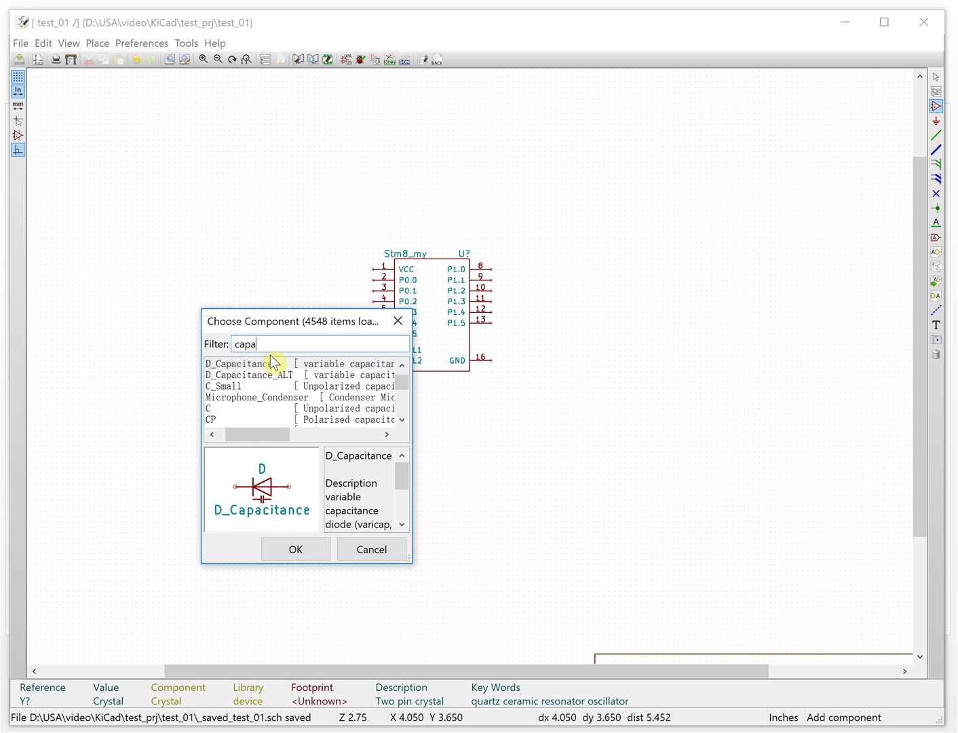
pyautogui.write('citor')
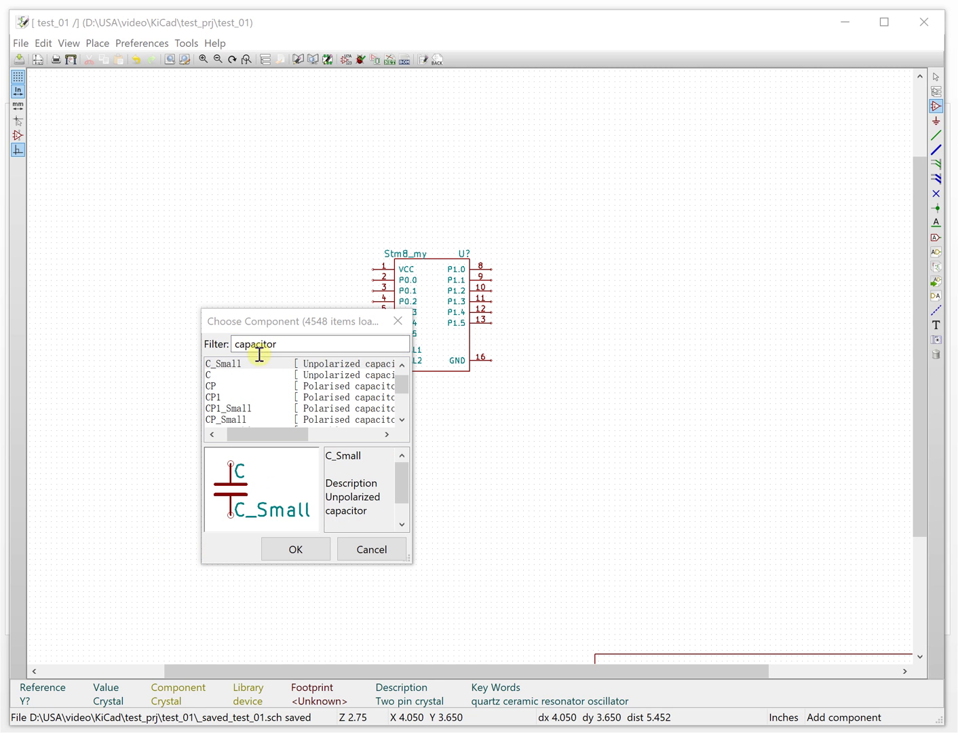
pyautogui.doubleClick(234, 365)
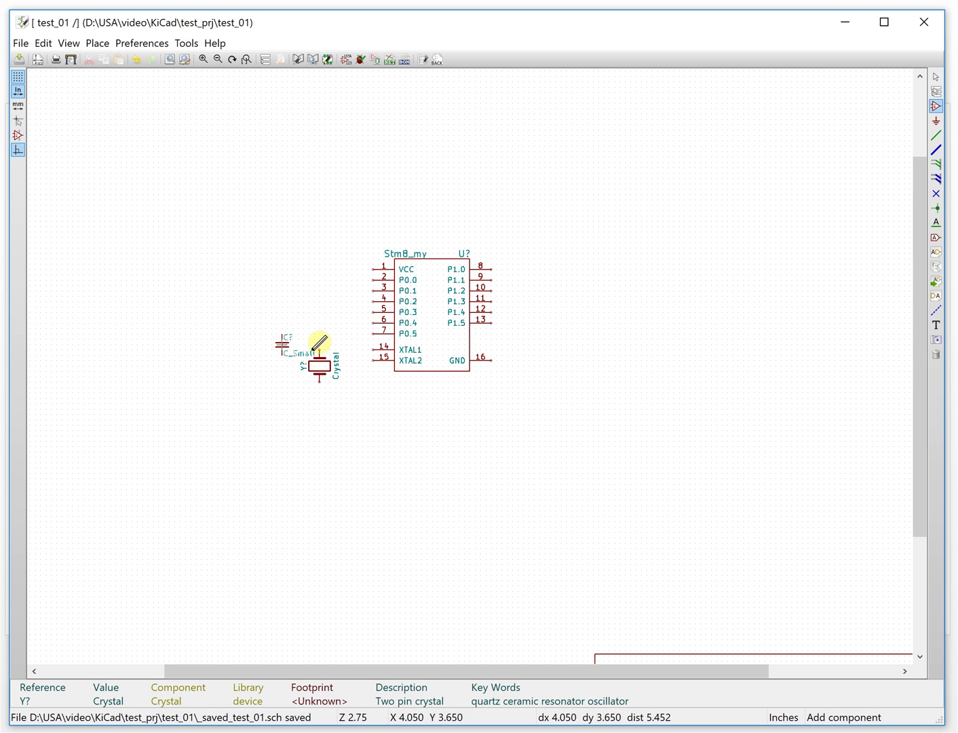
# - Rotate the C_Small capacitor clockwise and place it to the upper left of the crystal
pyautogui.rightClick(261, 351)
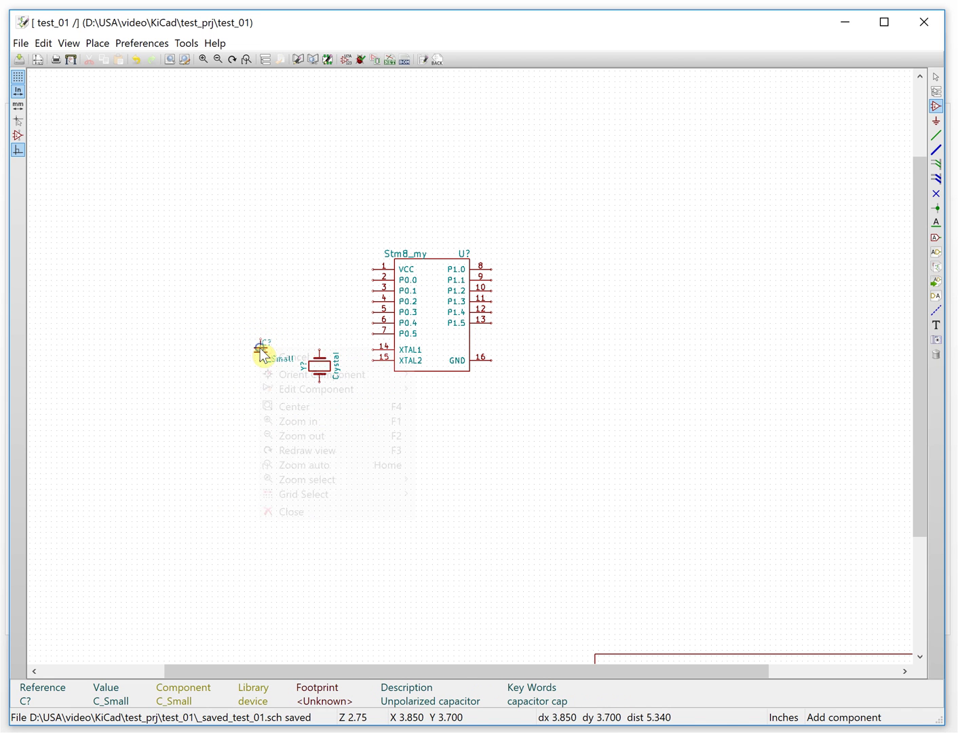
pyautogui.moveTo(285, 374)
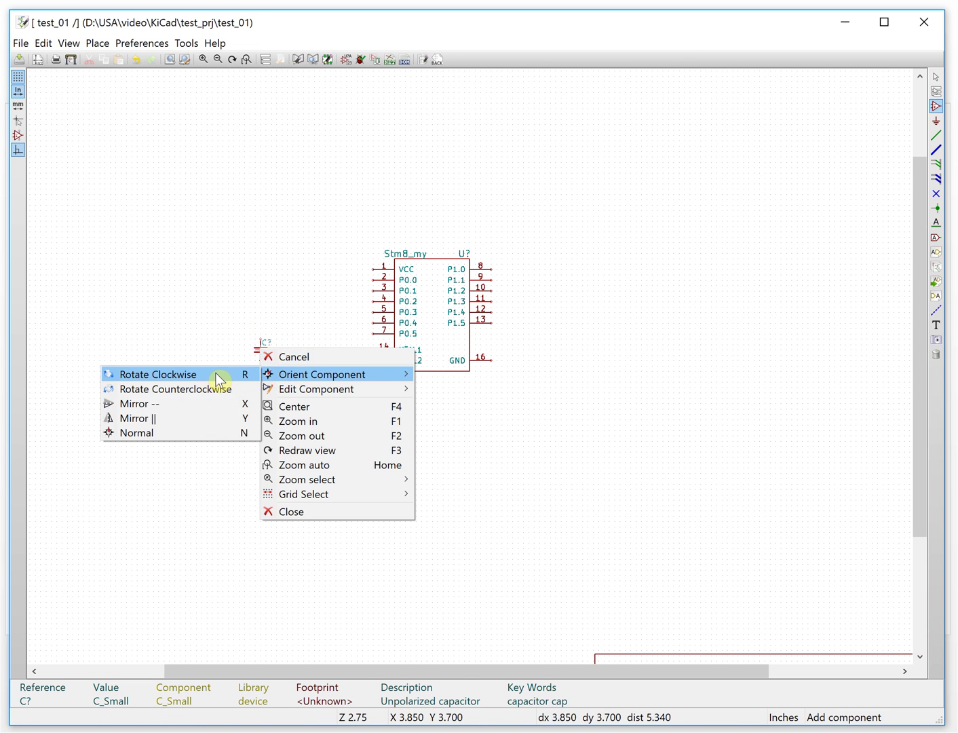
pyautogui.click(216, 374)
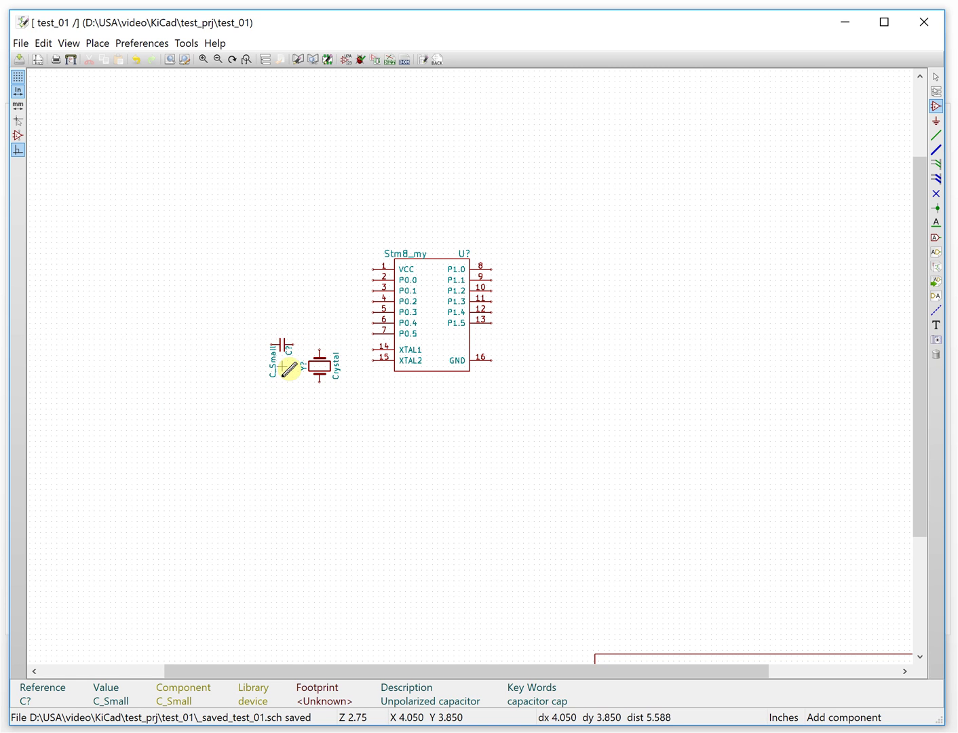
pyautogui.click(279, 340)
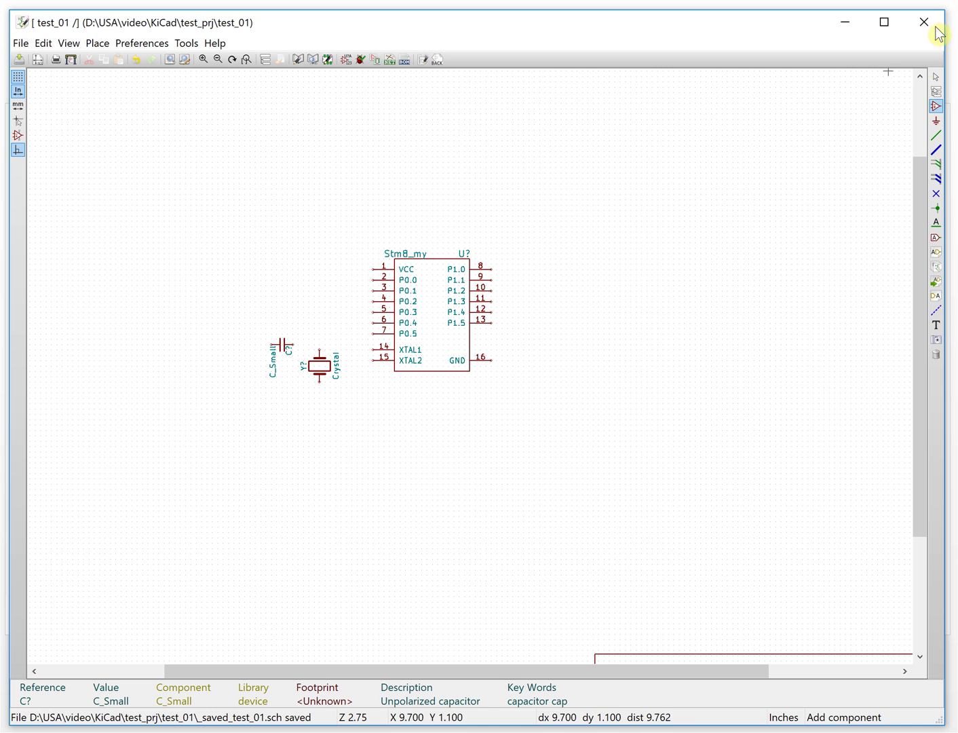
# - Copy the C_Small capacitor directly below the original, and place another copy, turned upright, left of the microcontroller's VCC pin
pyautogui.click(936, 76)
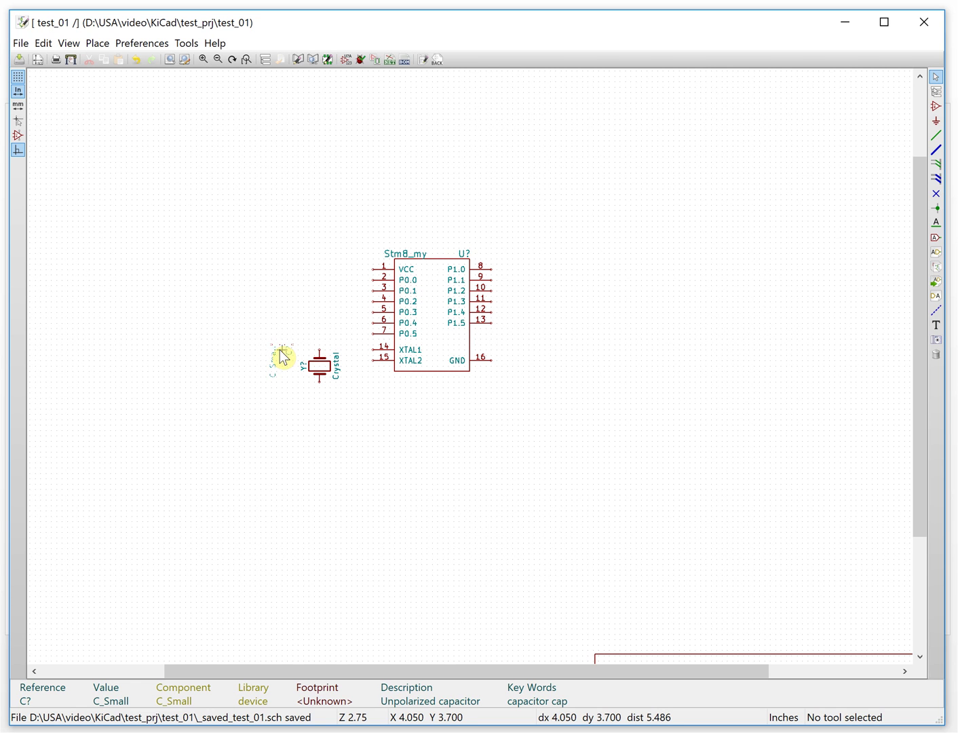
pyautogui.click(284, 388)
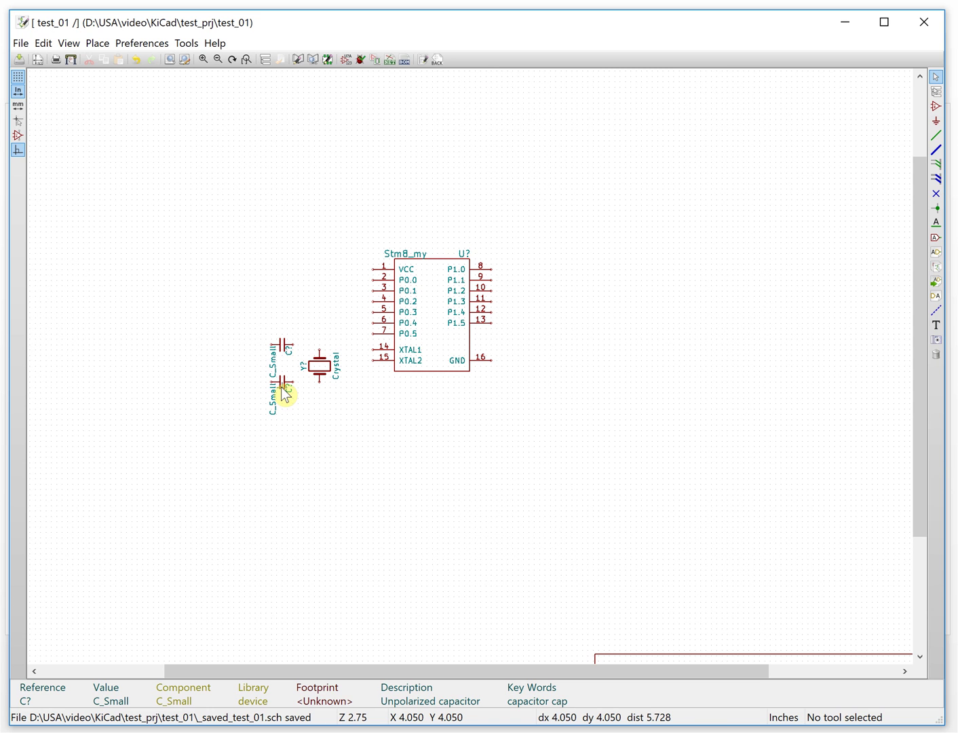
pyautogui.press('c')
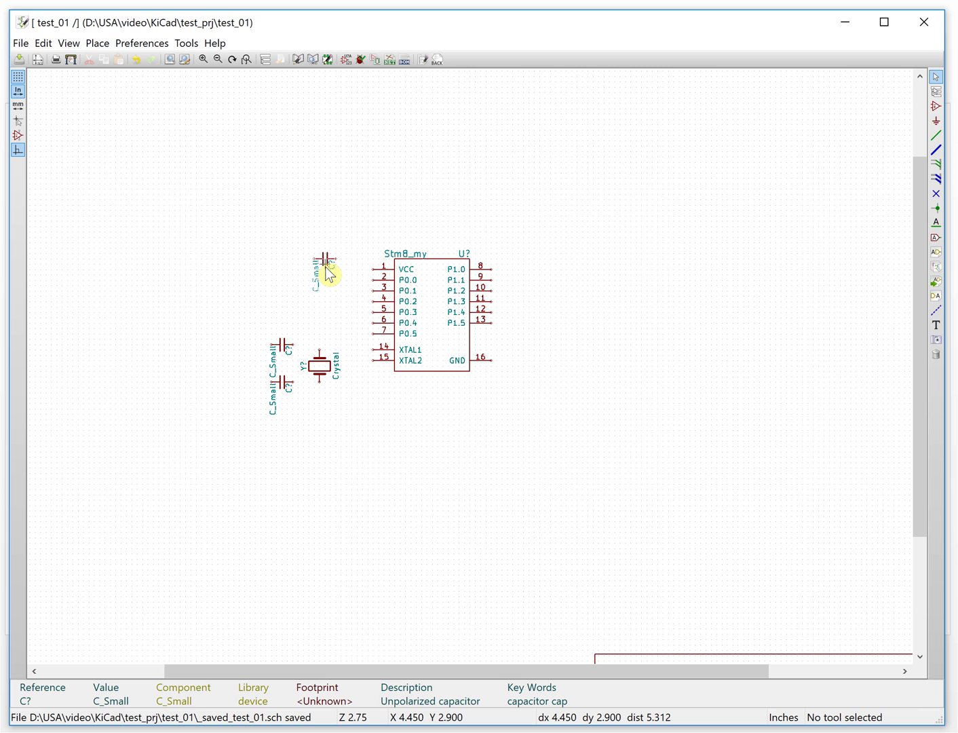
pyautogui.rightClick(325, 266)
pyautogui.moveTo(343, 296)
pyautogui.click(300, 299)
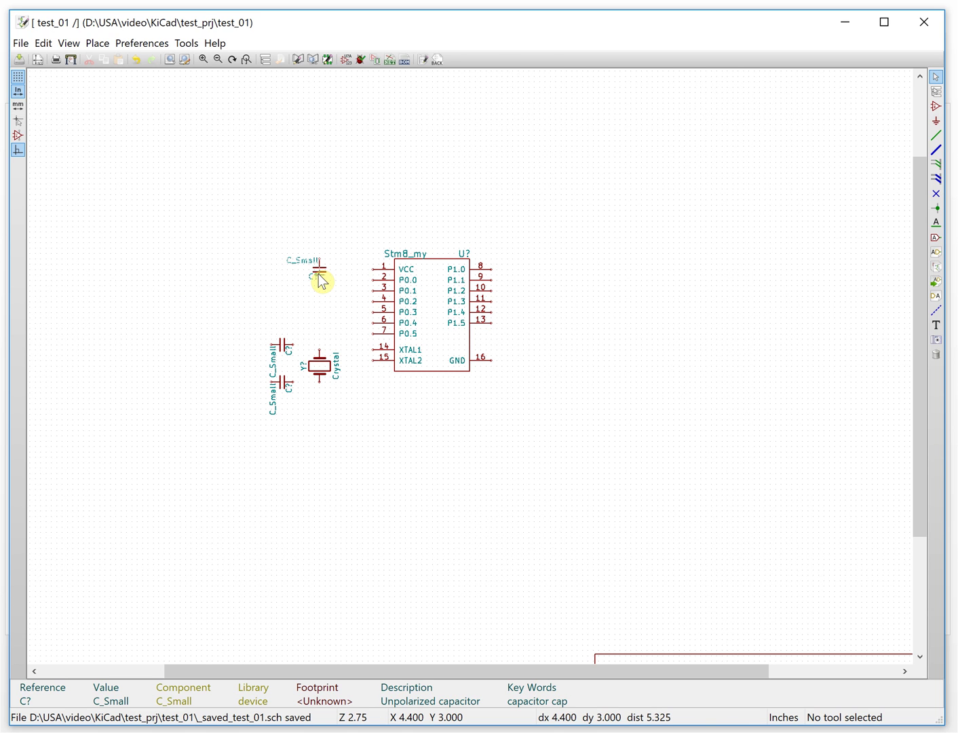
pyautogui.click(321, 278)
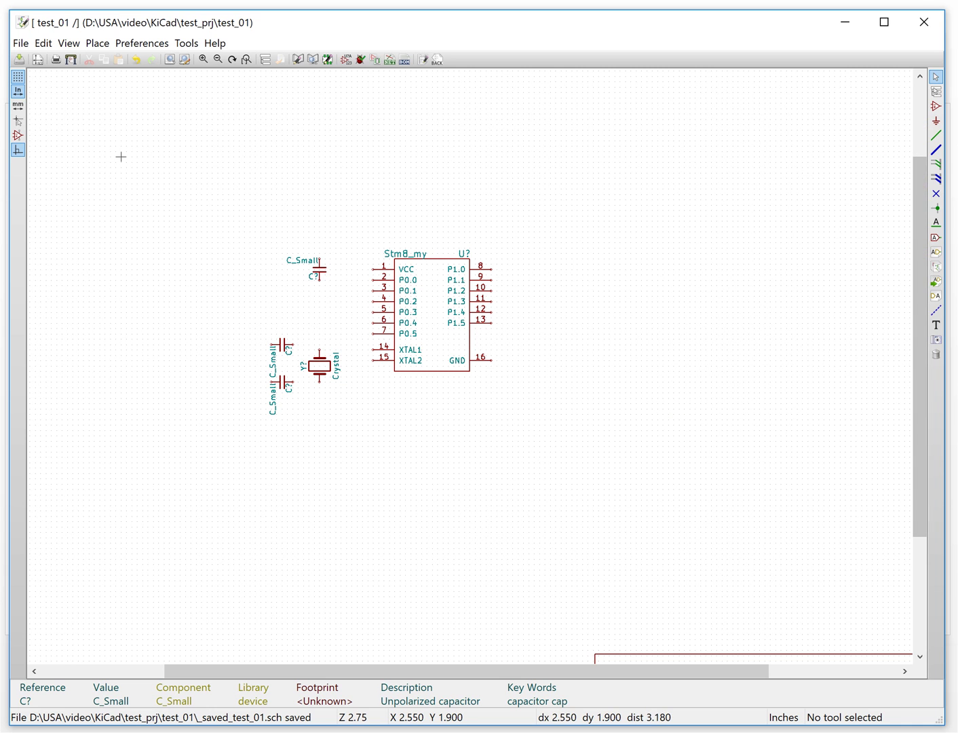
# - Filter the component list for "sw_push" and place the SW_Push button to the right of the microcontroller, level with pin P1.0
pyautogui.press('a')
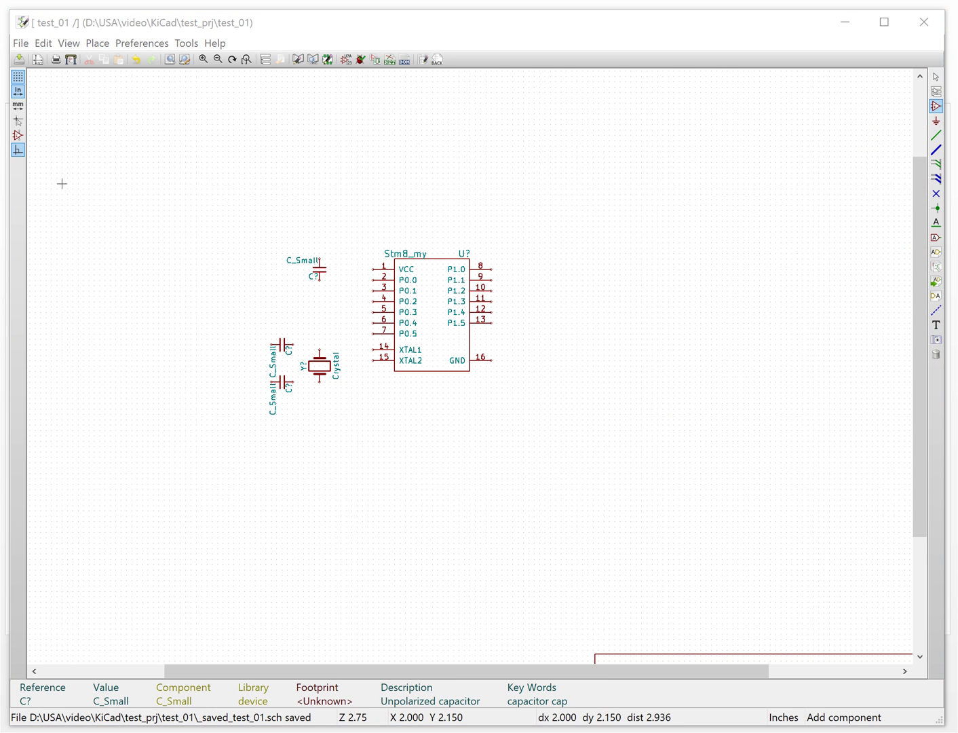
pyautogui.click(539, 263)
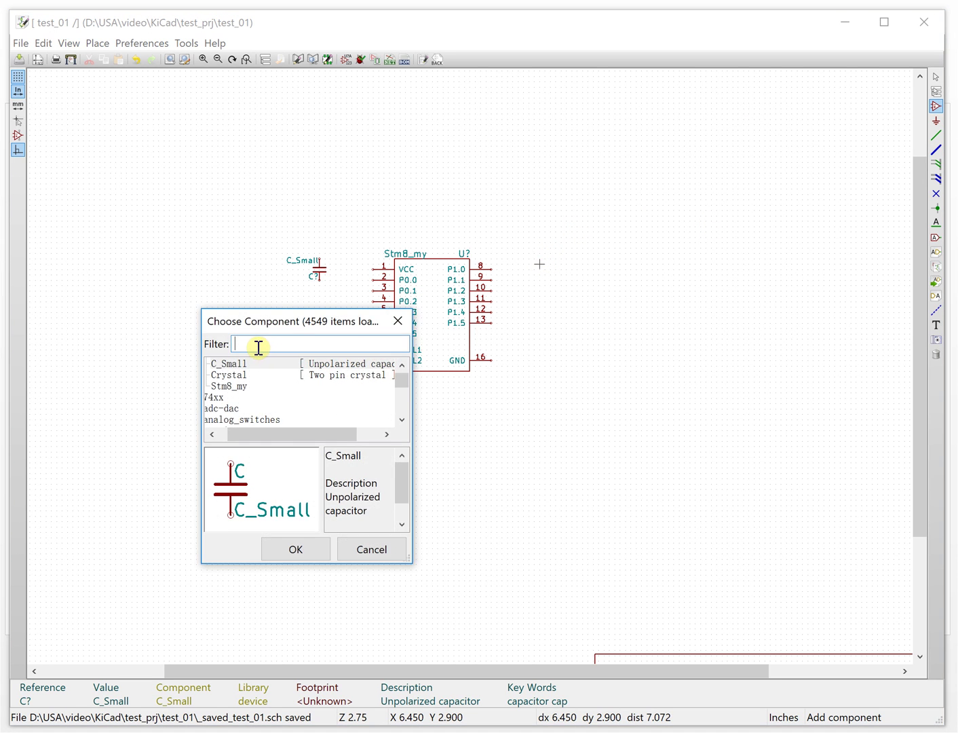
pyautogui.write('s')
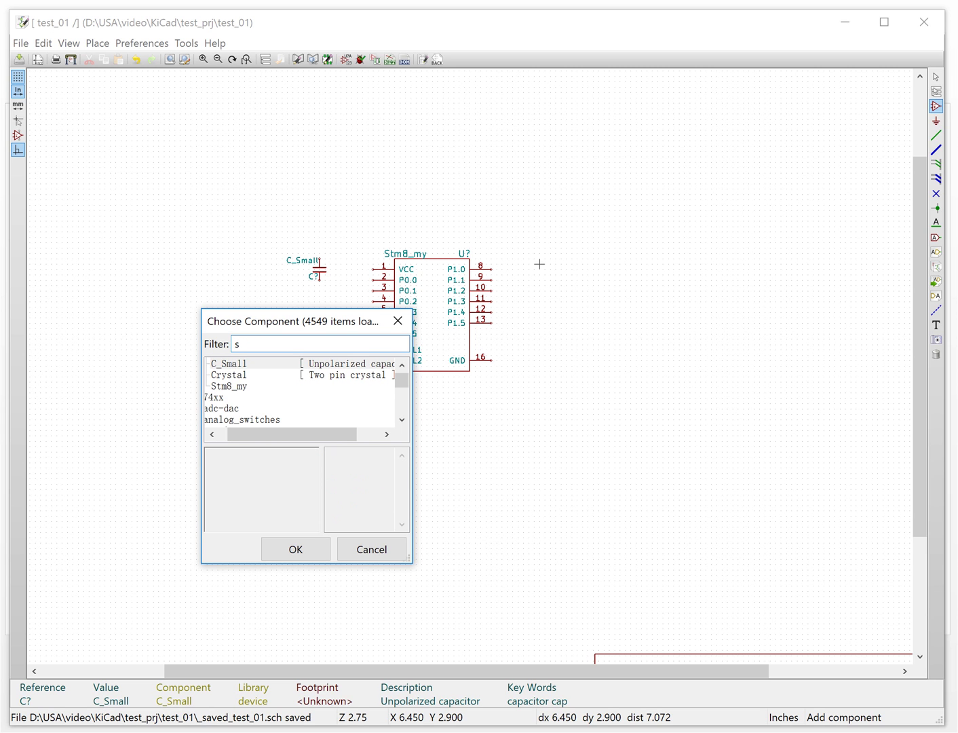
pyautogui.write('w')
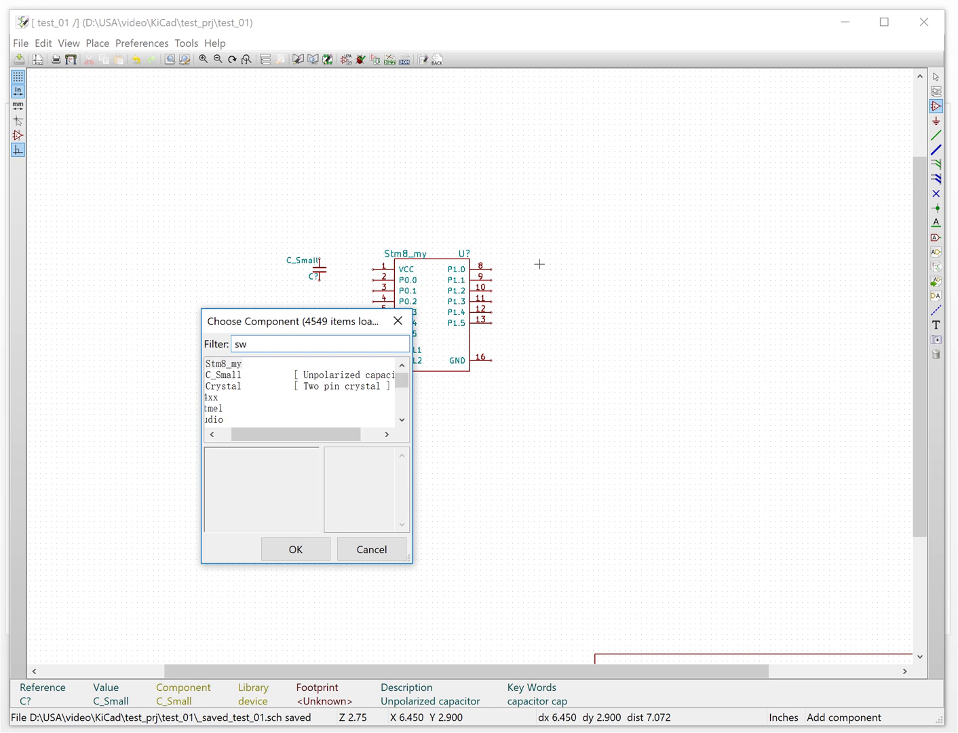
pyautogui.write('_push')
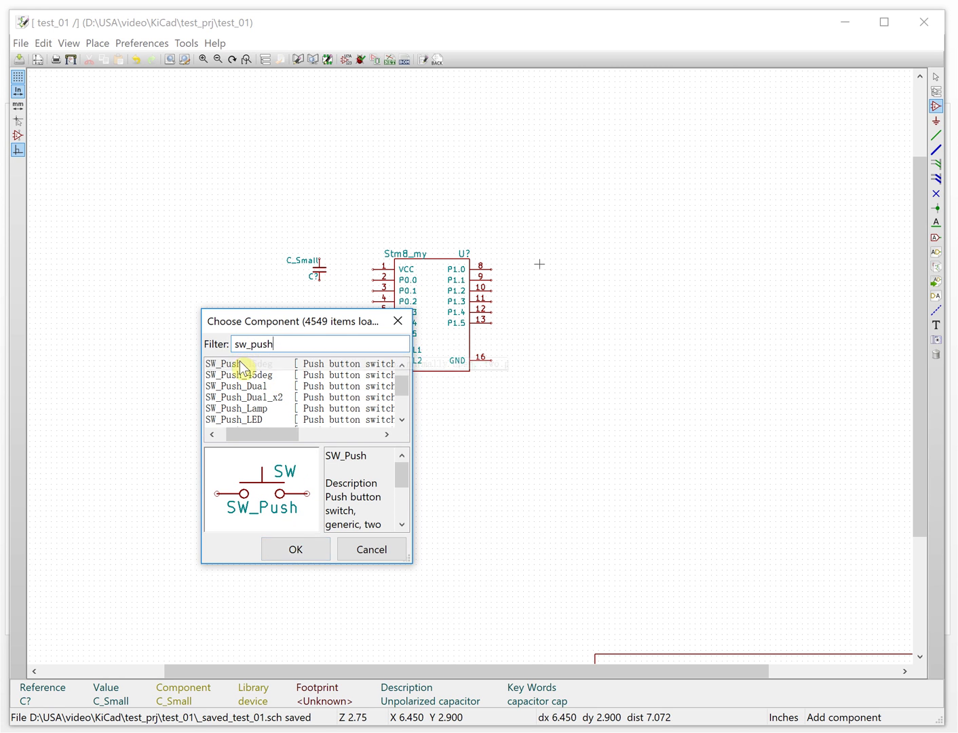
pyautogui.doubleClick(239, 365)
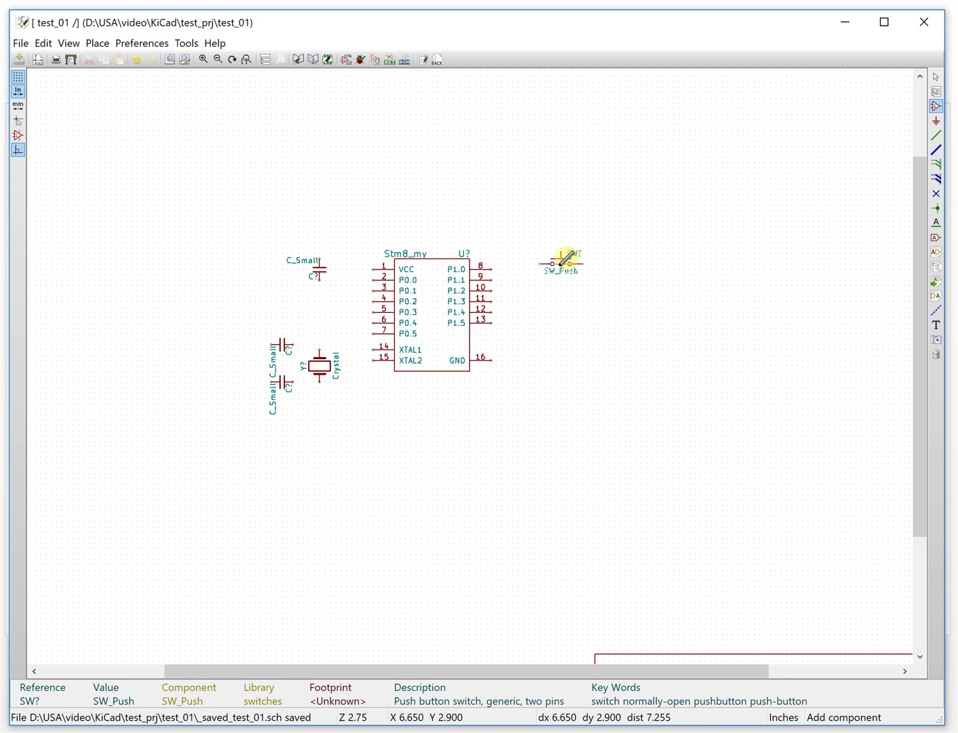
pyautogui.click(560, 265)
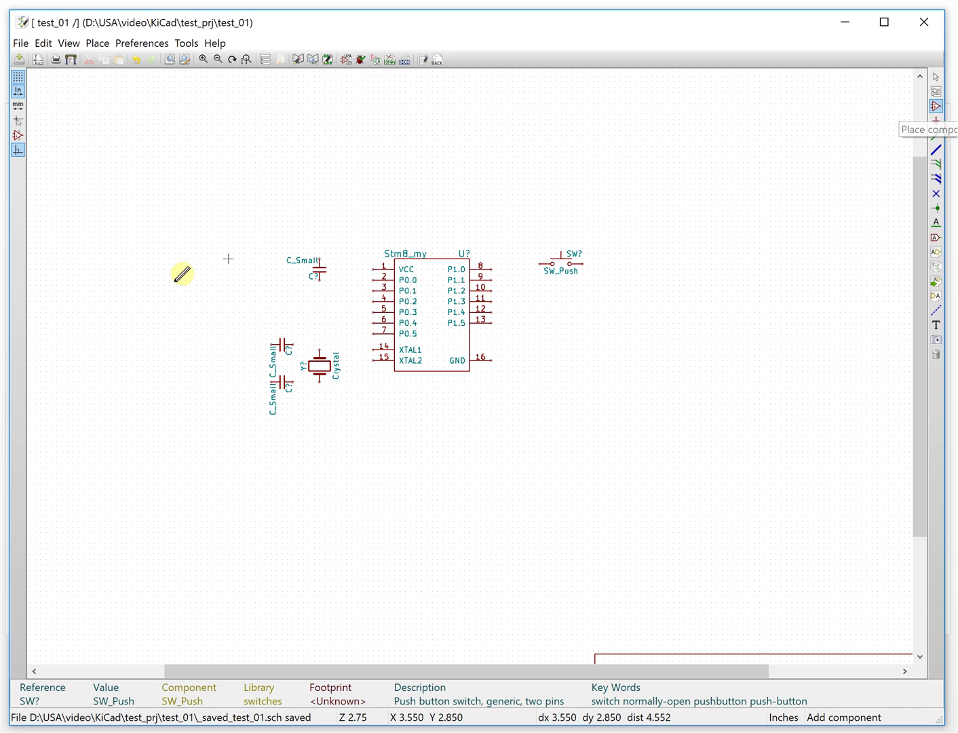
# - Filter the component list for "led" and pick the generic LED for placement well left of the microcontroller
pyautogui.click(180, 279)
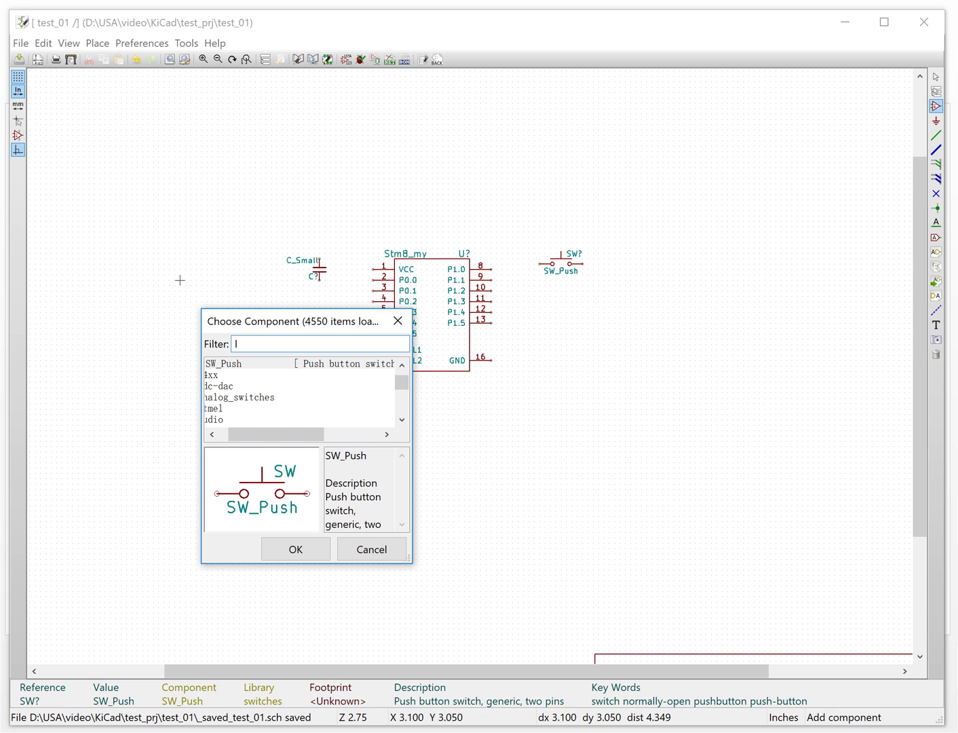
pyautogui.write('le')
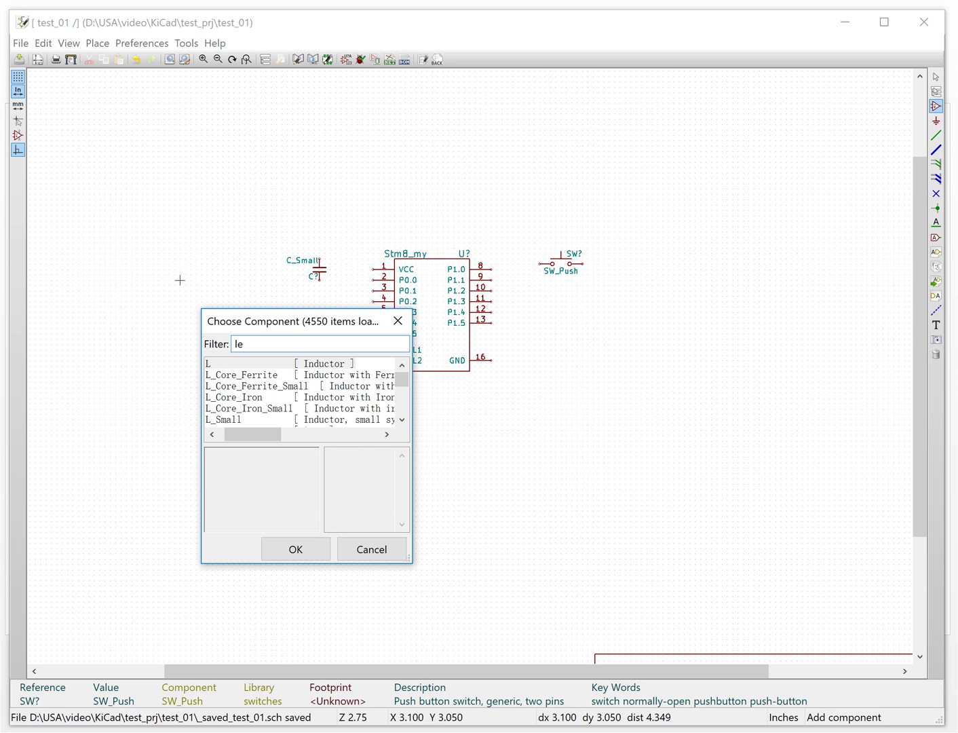
pyautogui.write('d')
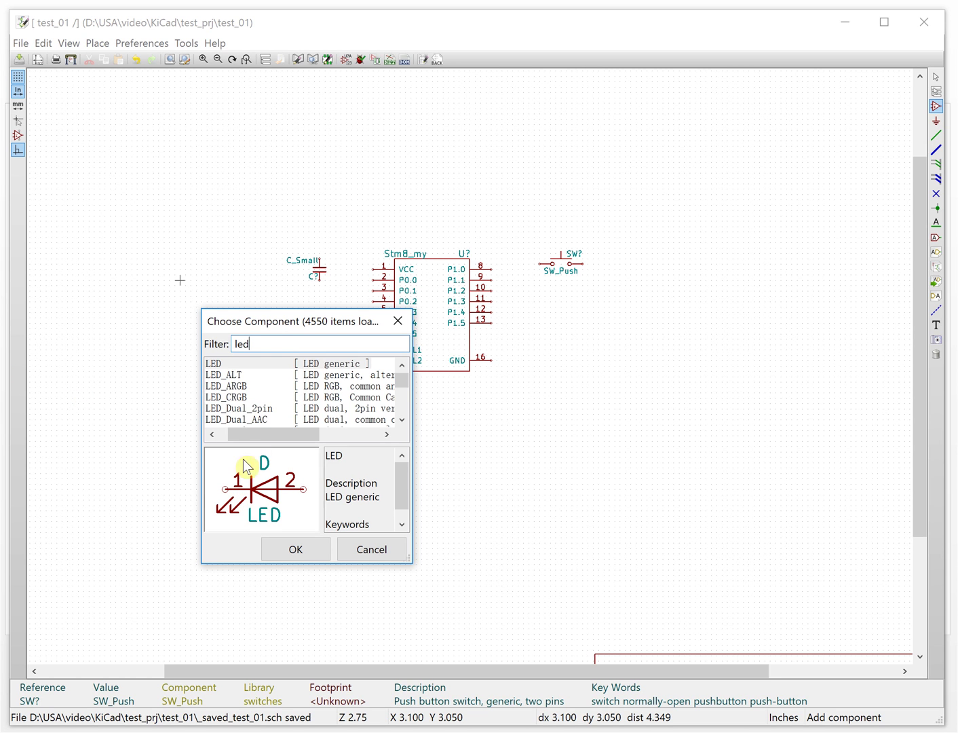
pyautogui.click(229, 365)
pyautogui.doubleClick(229, 366)
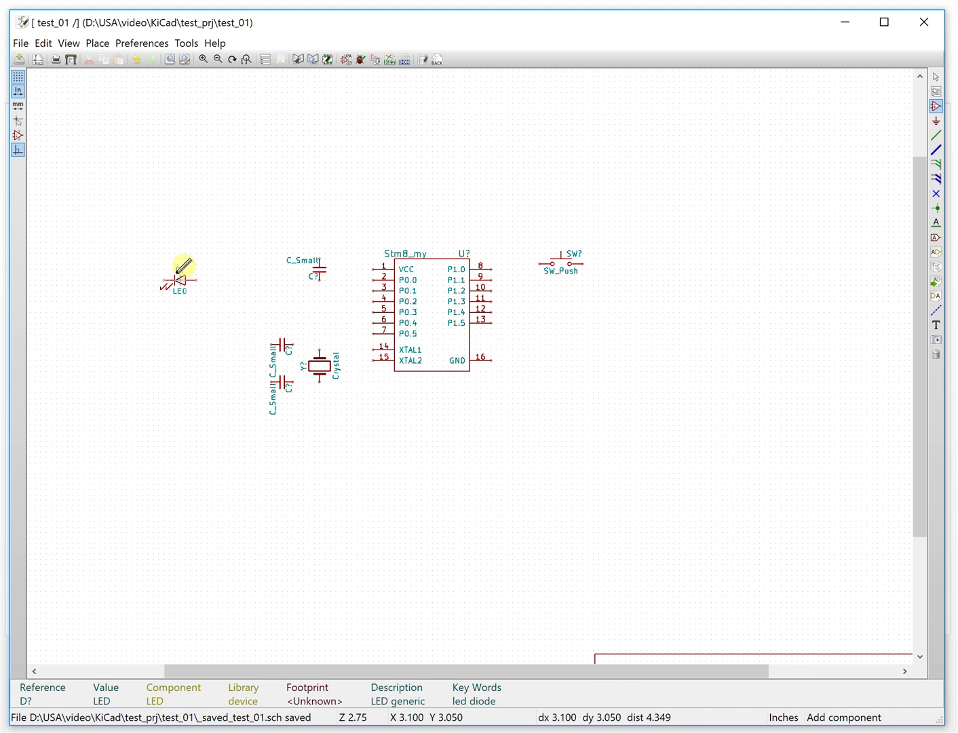
# - Rotate the LED until it stands upright with pin 2 on top, and place it left of the upper capacitor
pyautogui.rightClick(178, 293)
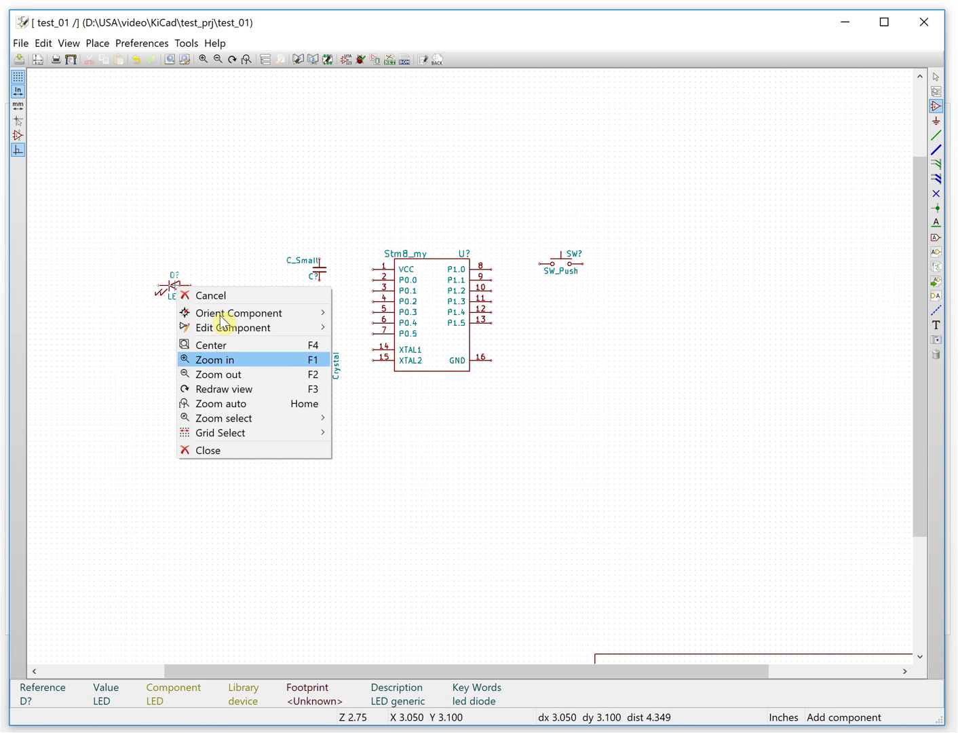
pyautogui.moveTo(195, 316)
pyautogui.click(138, 313)
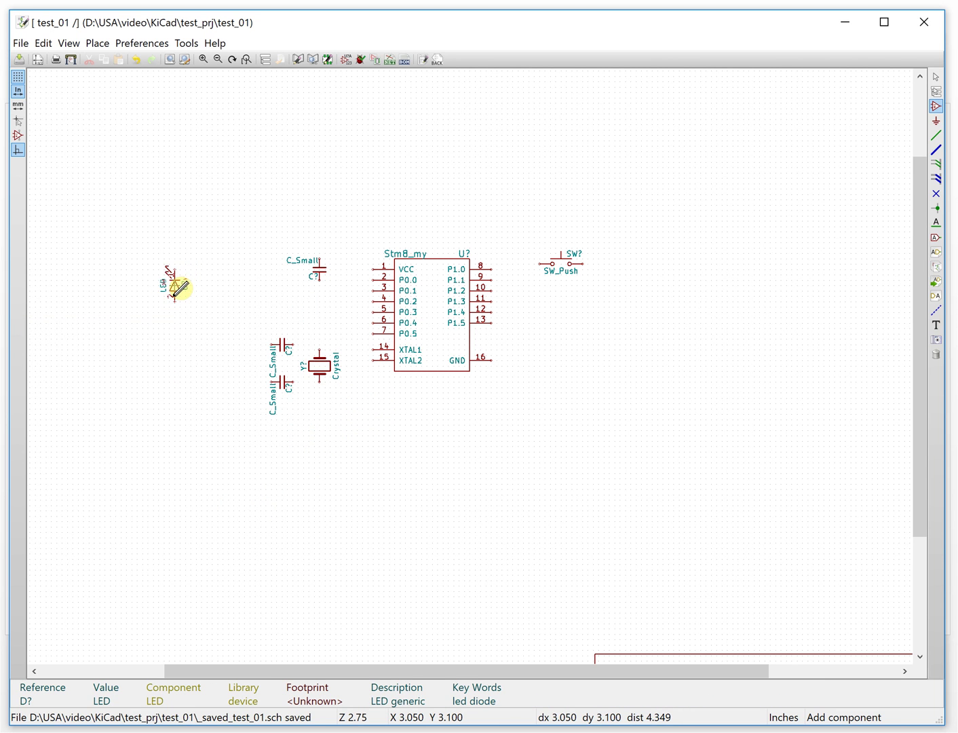
pyautogui.rightClick(175, 299)
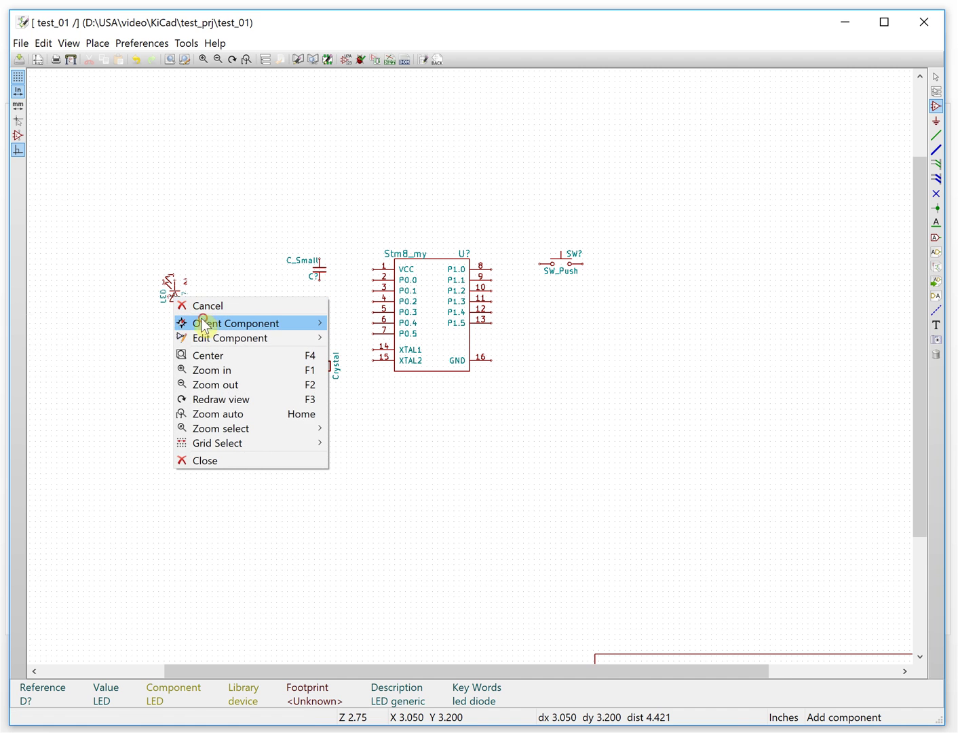
pyautogui.moveTo(204, 323)
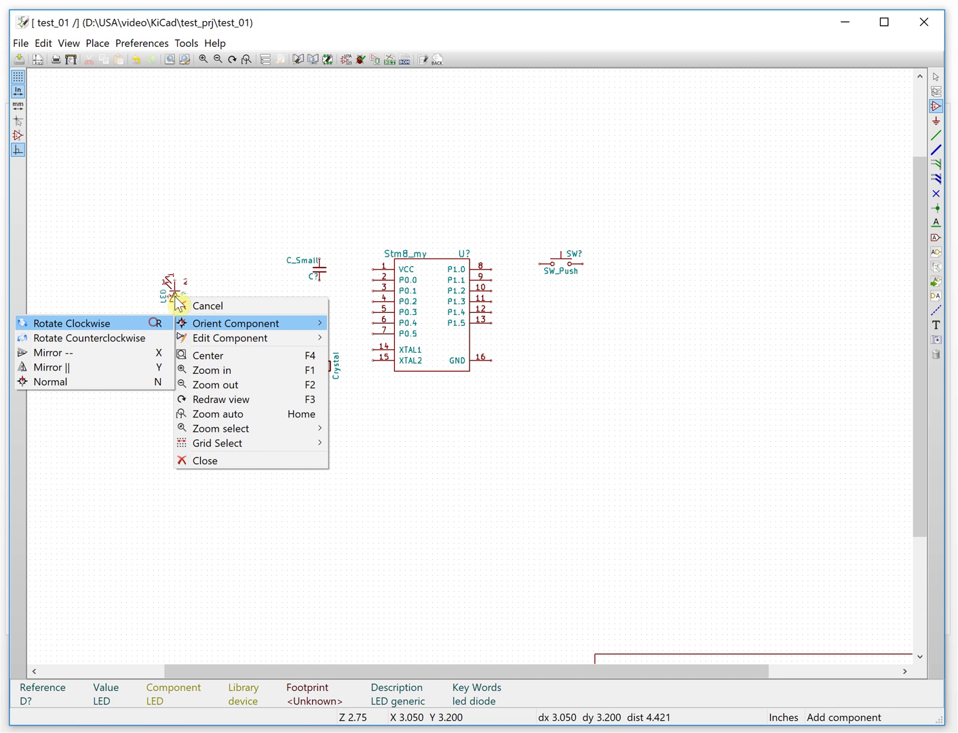
pyautogui.click(157, 325)
pyautogui.press('r')
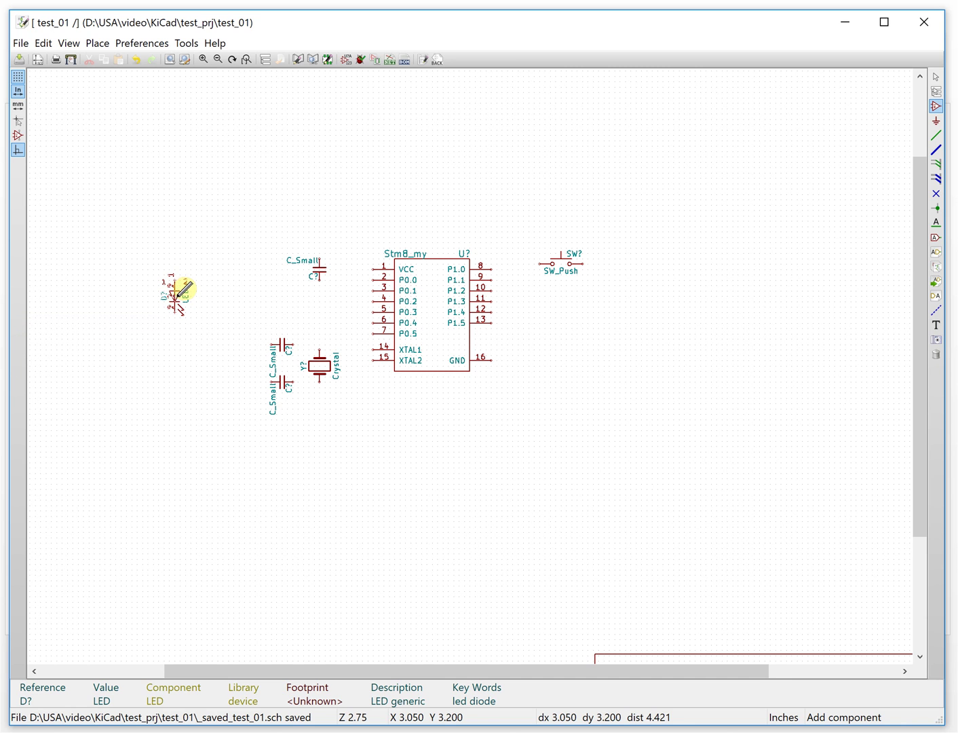
pyautogui.click(176, 297)
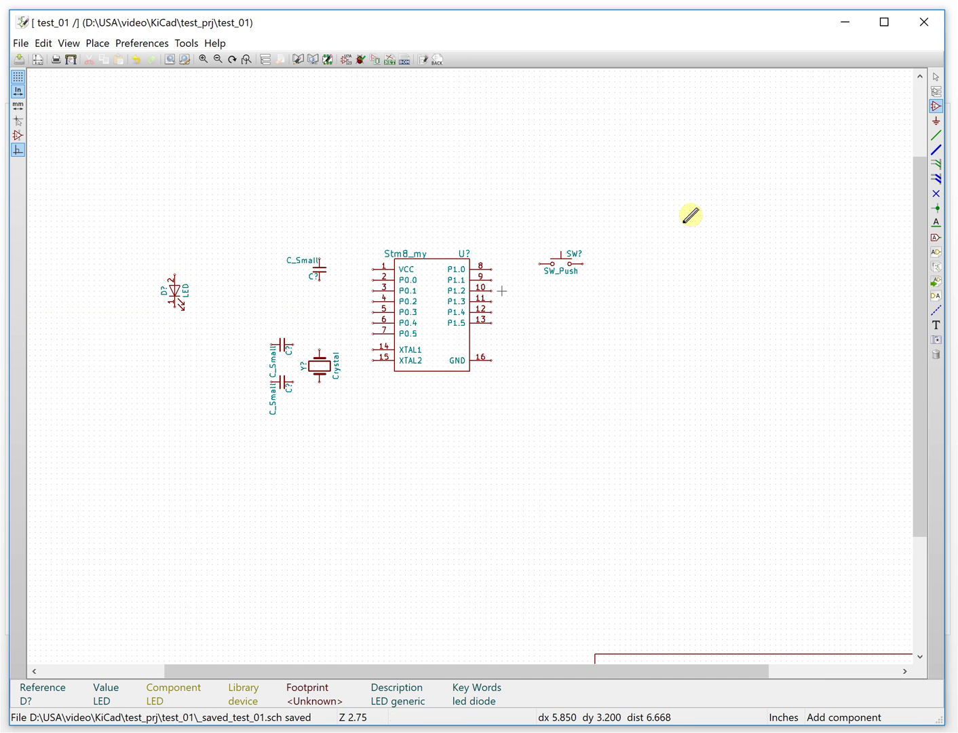
# - Filter the component list for "r" and place the resistor R directly below the LED, aligned with its pins
pyautogui.click(175, 350)
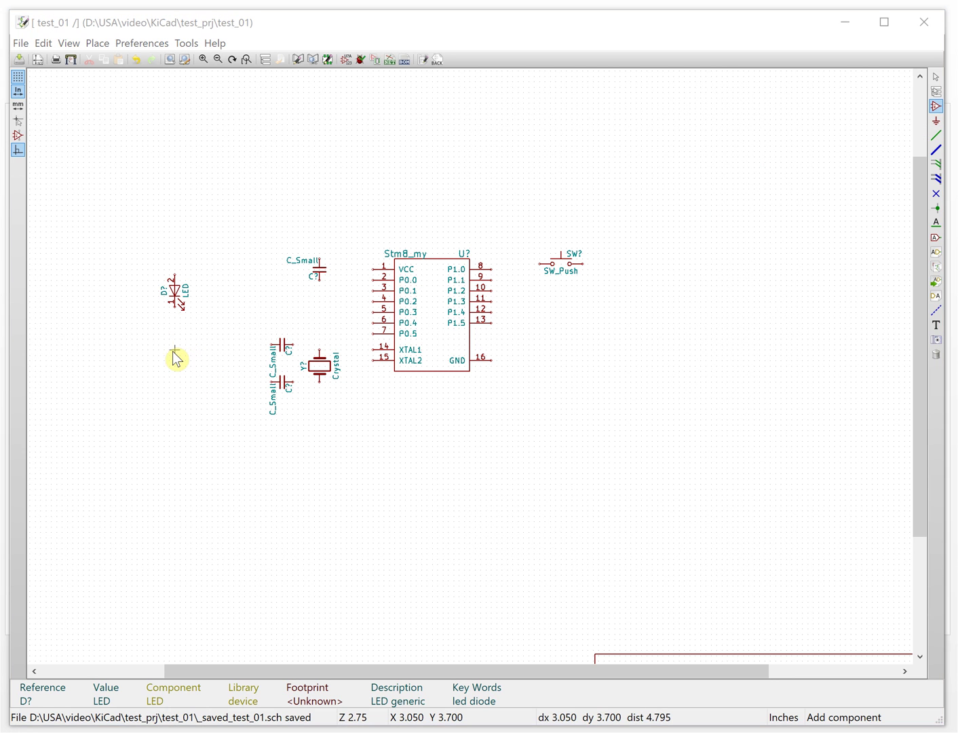
pyautogui.write('r')
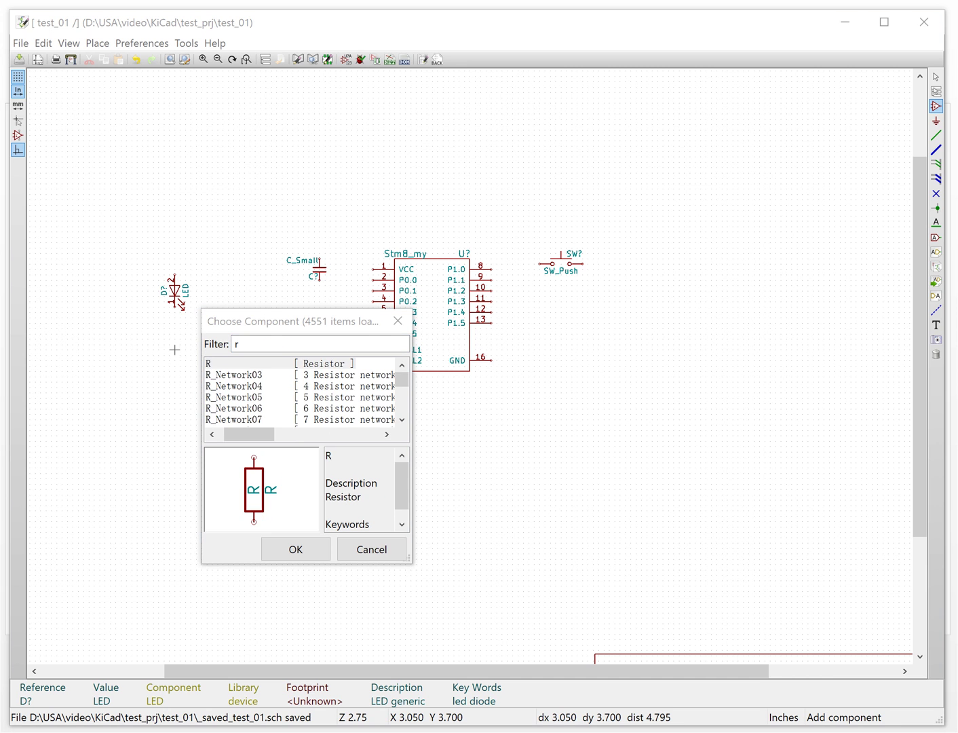
pyautogui.doubleClick(219, 364)
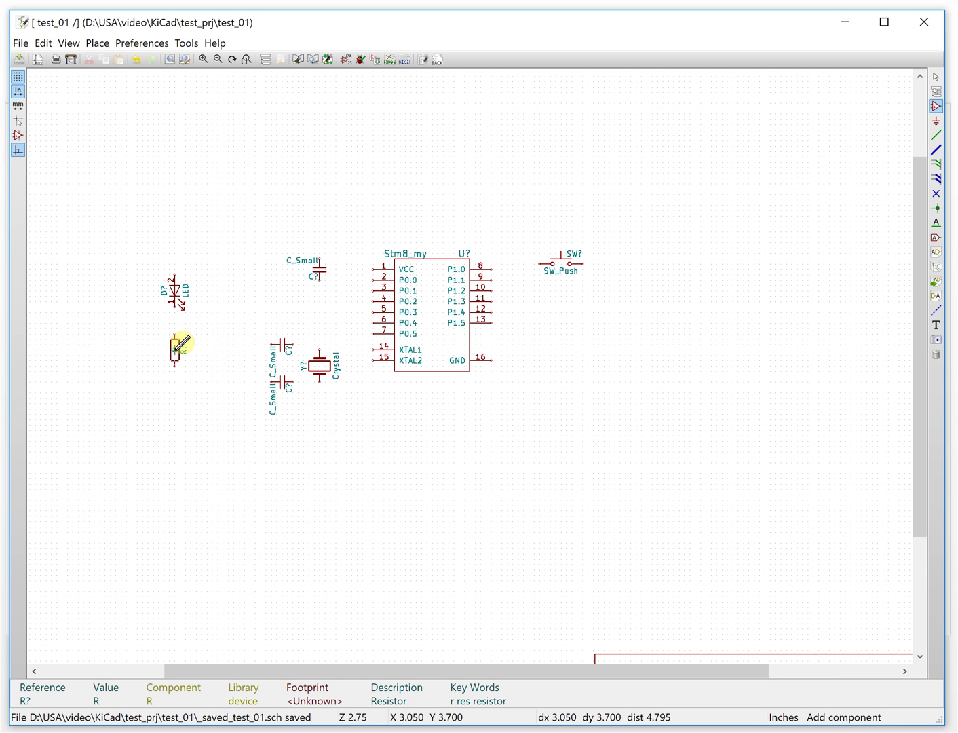
pyautogui.click(176, 344)
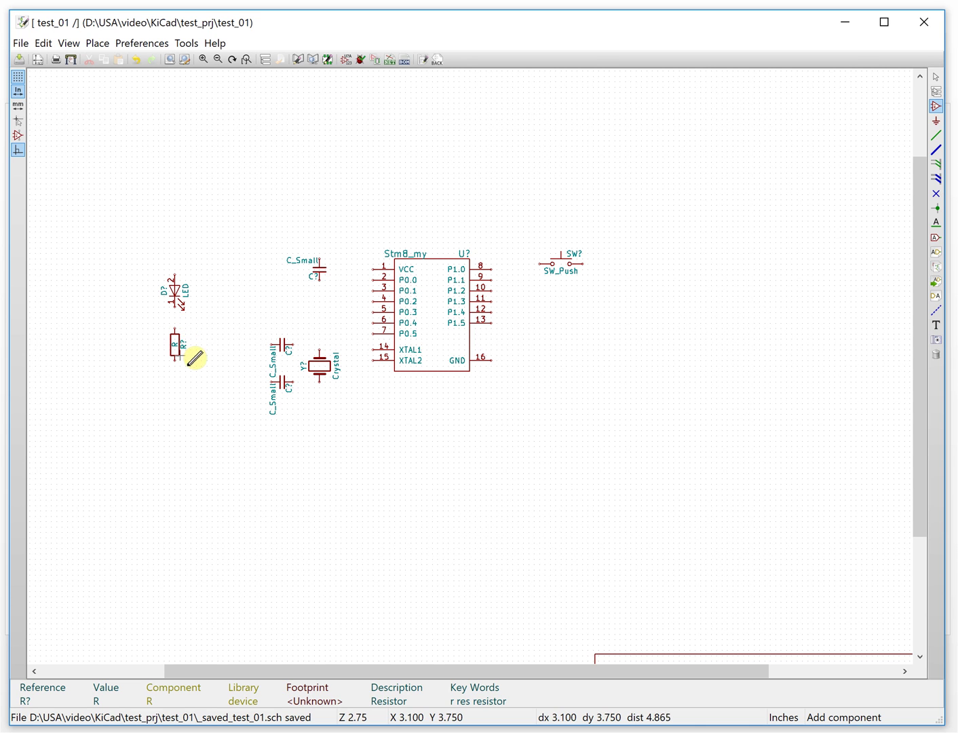
# - Filter the component list for "conn" and place the Conn_01x02 connector below the push button, right of the microcontroller's GND pin
pyautogui.click(555, 323)
pyautogui.write('conn')
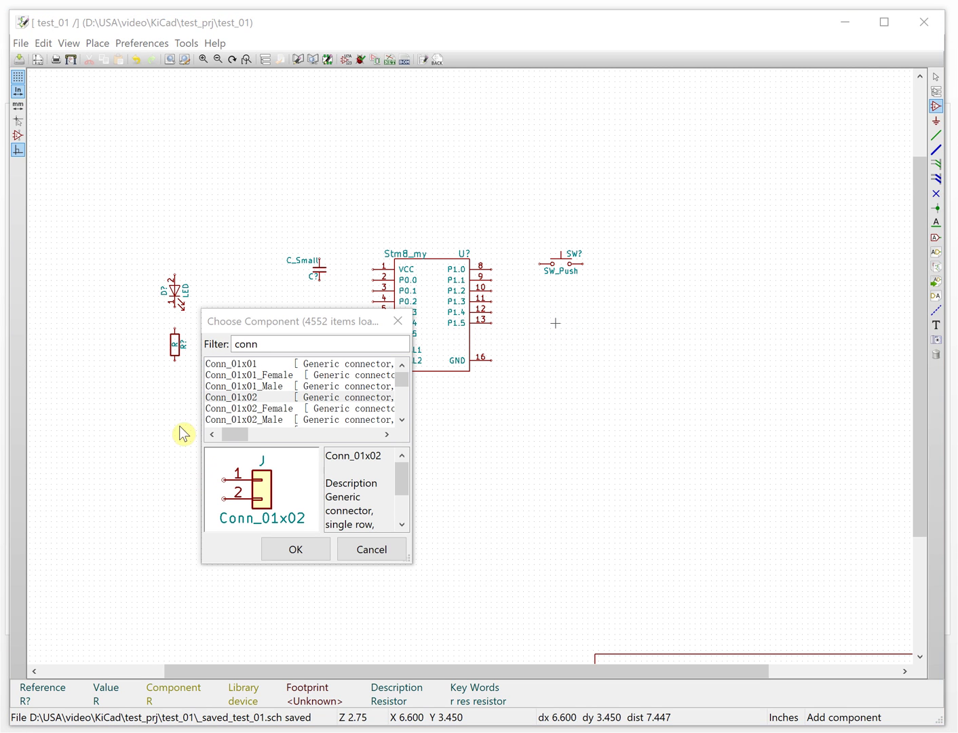
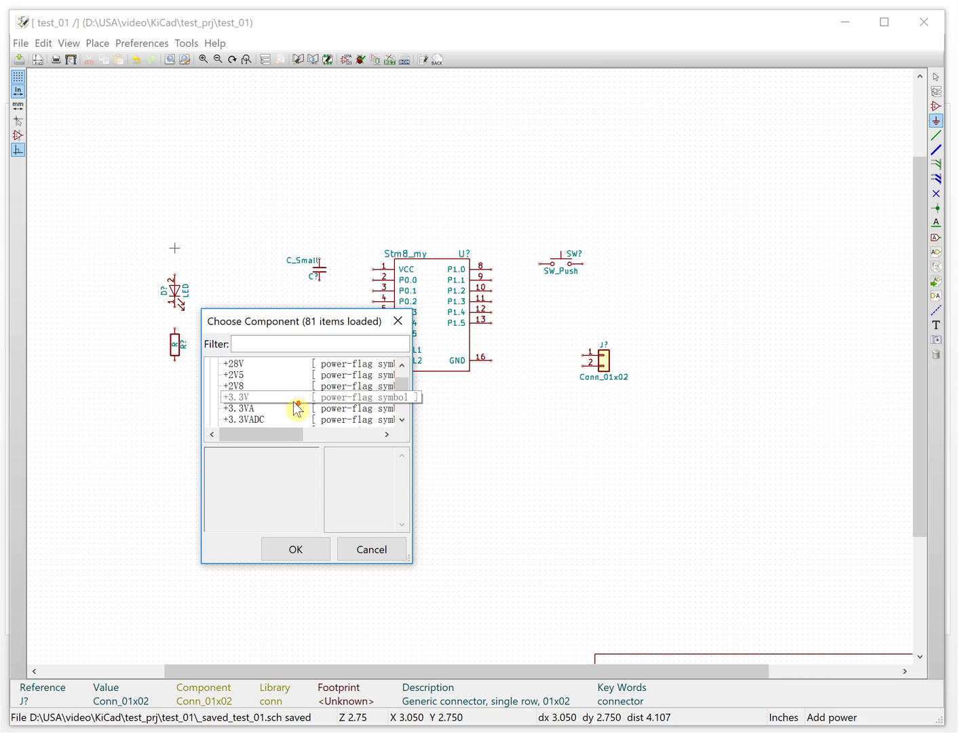
# - Pick the +3.3V power symbol and place it directly above the LED
pyautogui.click(240, 398)
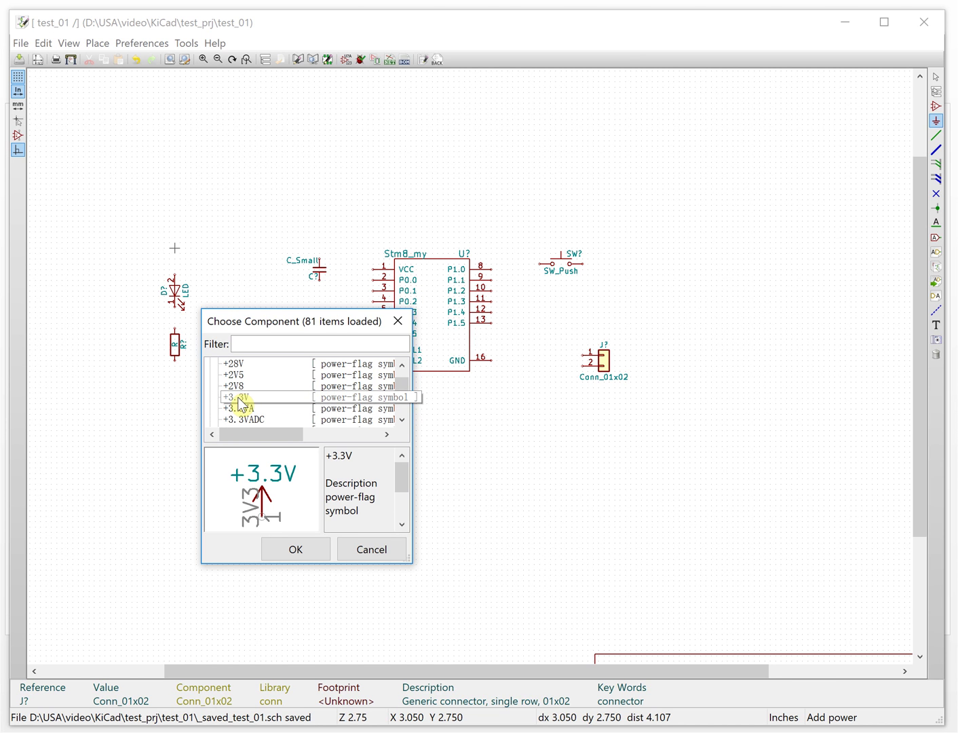
pyautogui.click(281, 547)
pyautogui.click(175, 253)
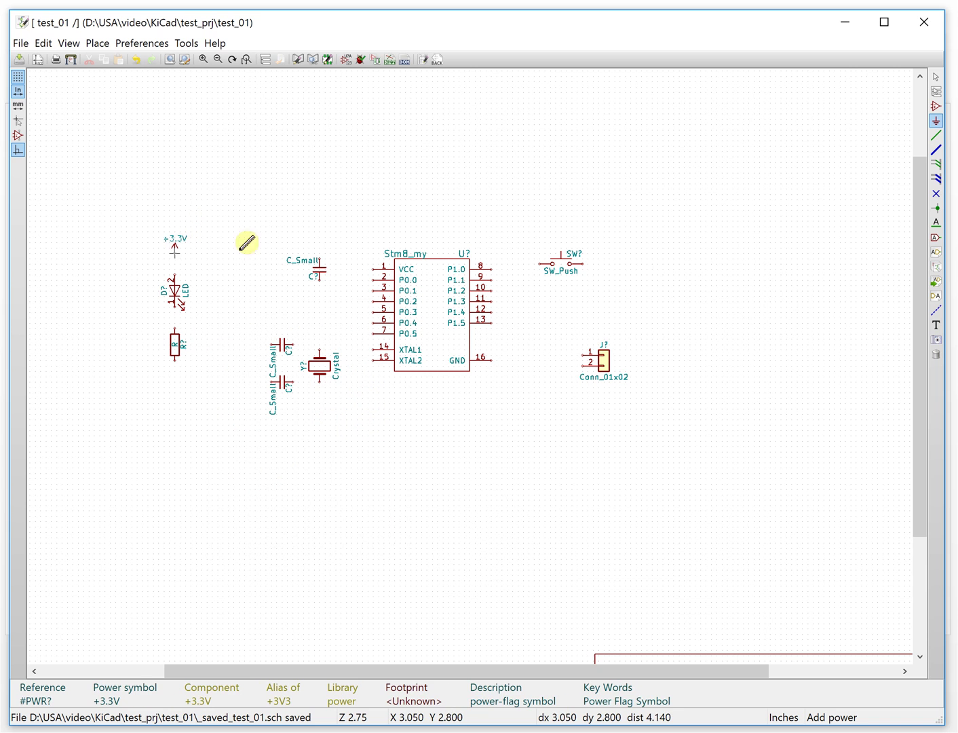
# - Place another +3.3V power symbol just above the microcontroller's VCC pin
pyautogui.click(367, 251)
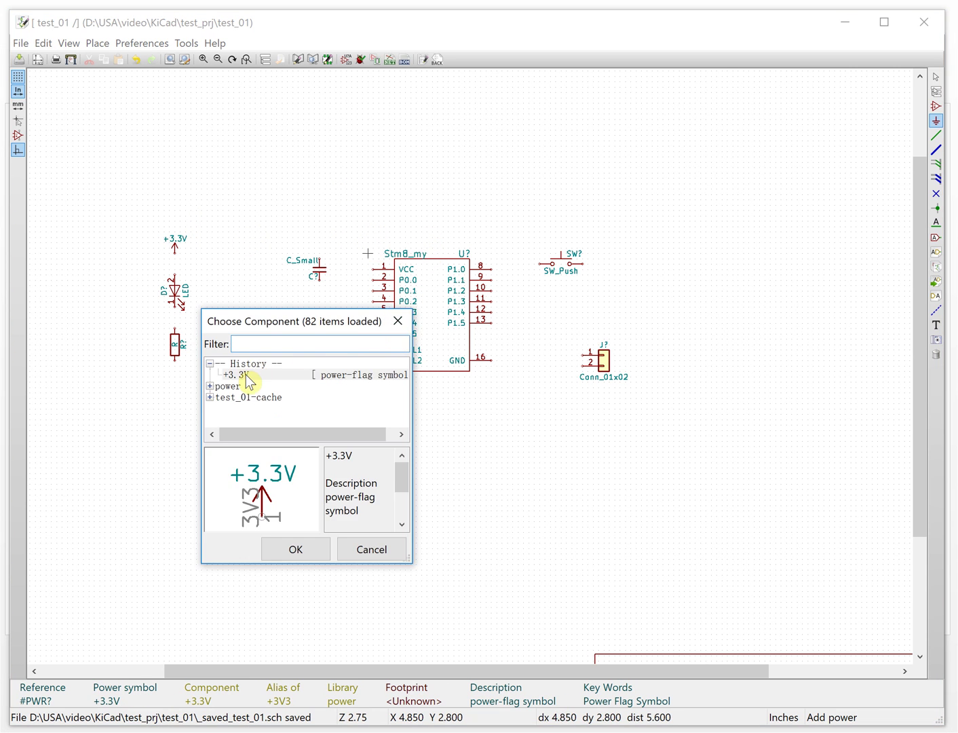
pyautogui.click(292, 551)
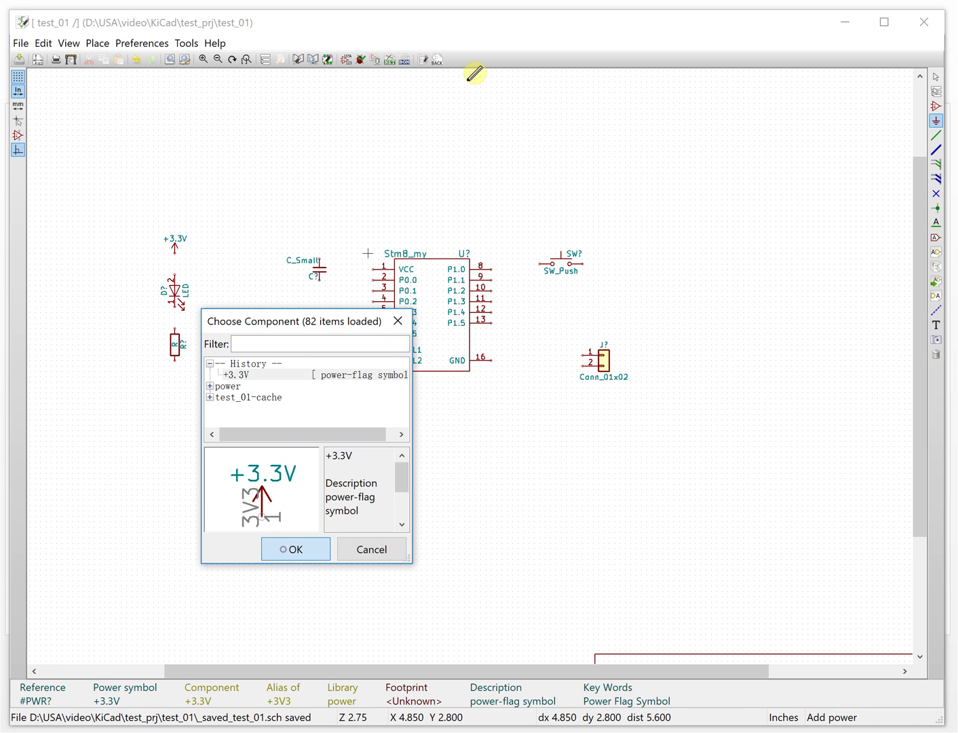
pyautogui.click(374, 250)
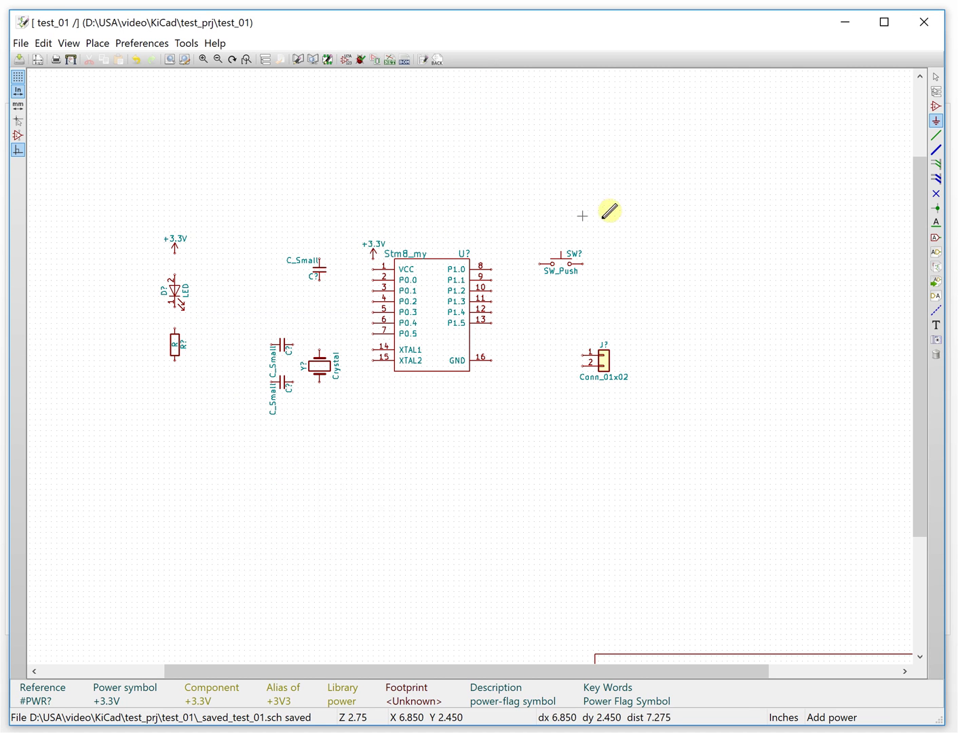
# - Place a +3.3V power symbol just above pin 1 of the Conn_01x02 connector
pyautogui.click(578, 344)
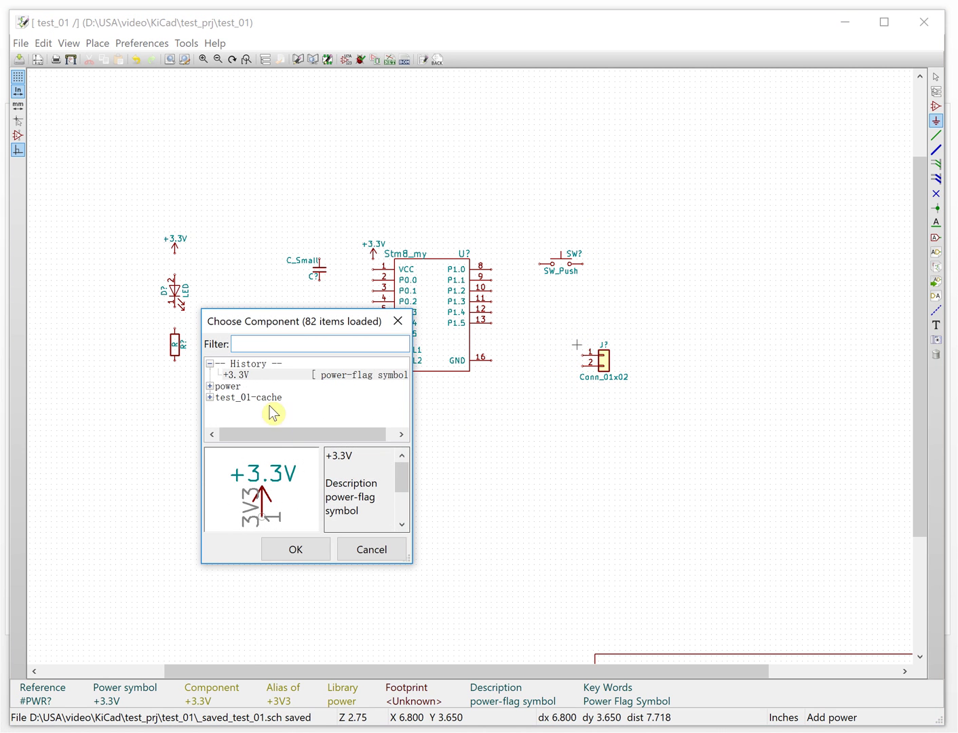
pyautogui.click(245, 376)
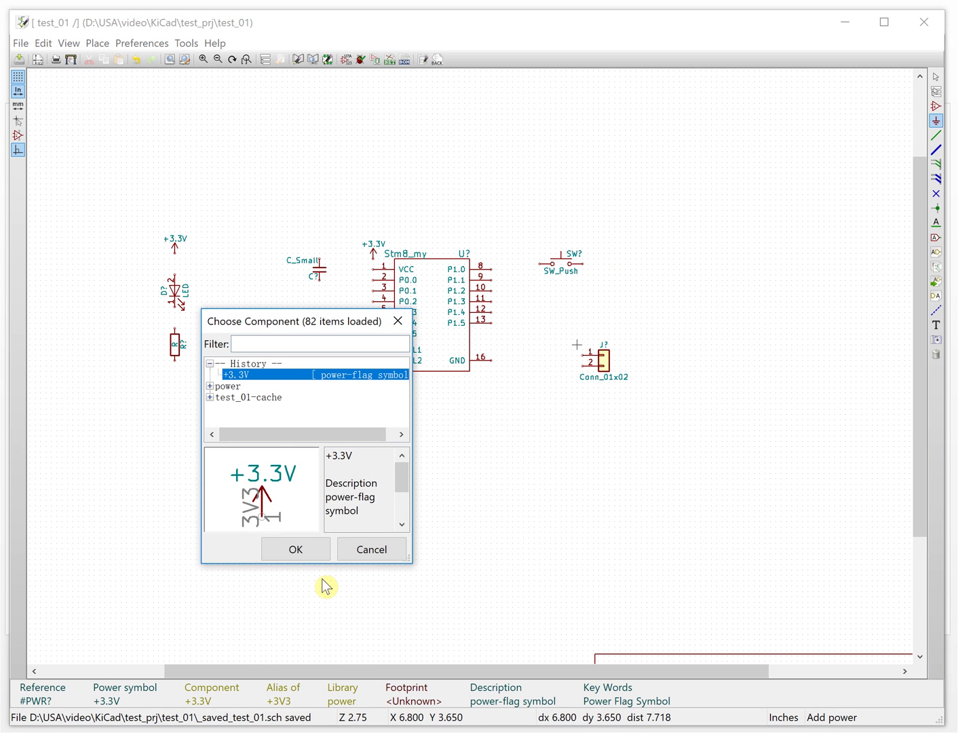
pyautogui.click(296, 549)
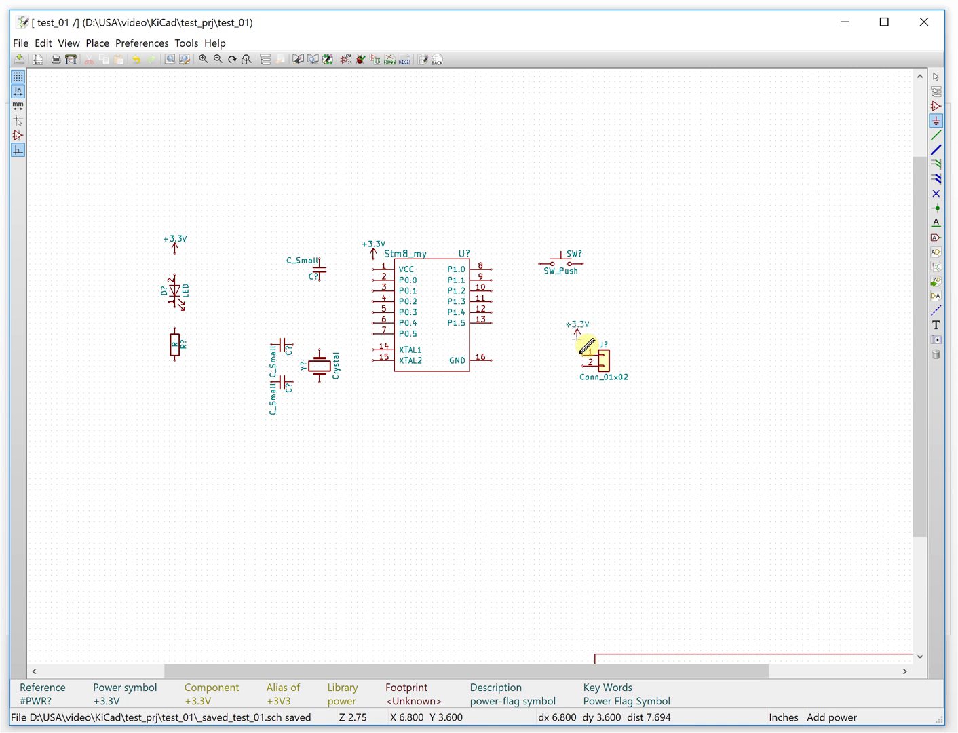
pyautogui.click(586, 345)
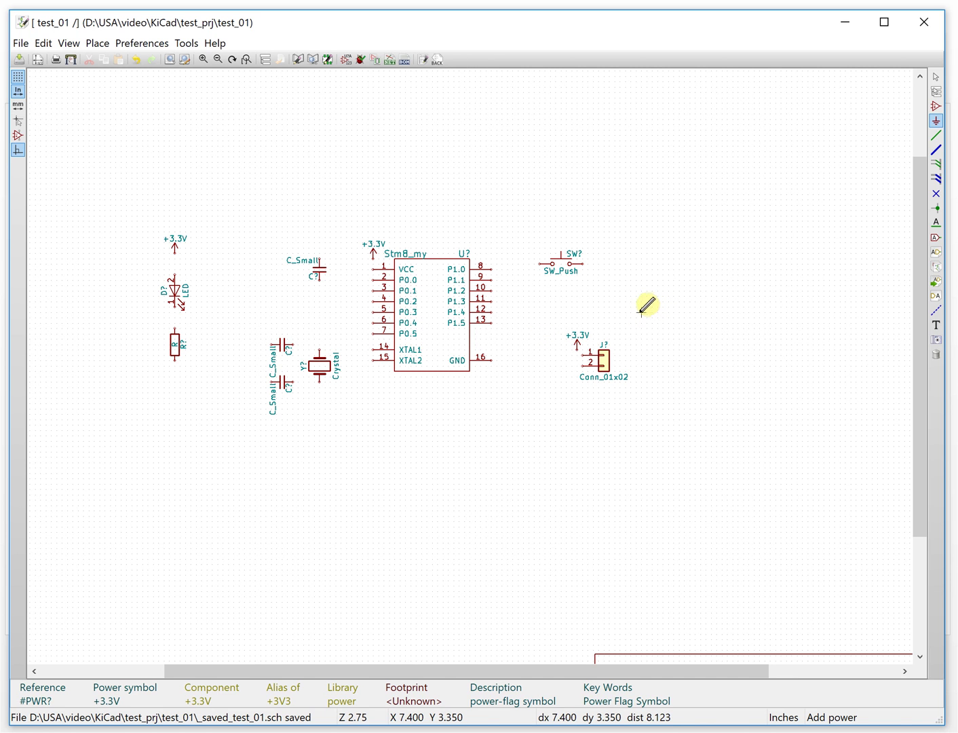
# - Pick the GND symbol from the power library and place it below the resistor, aligned with its lower pin
pyautogui.click(175, 381)
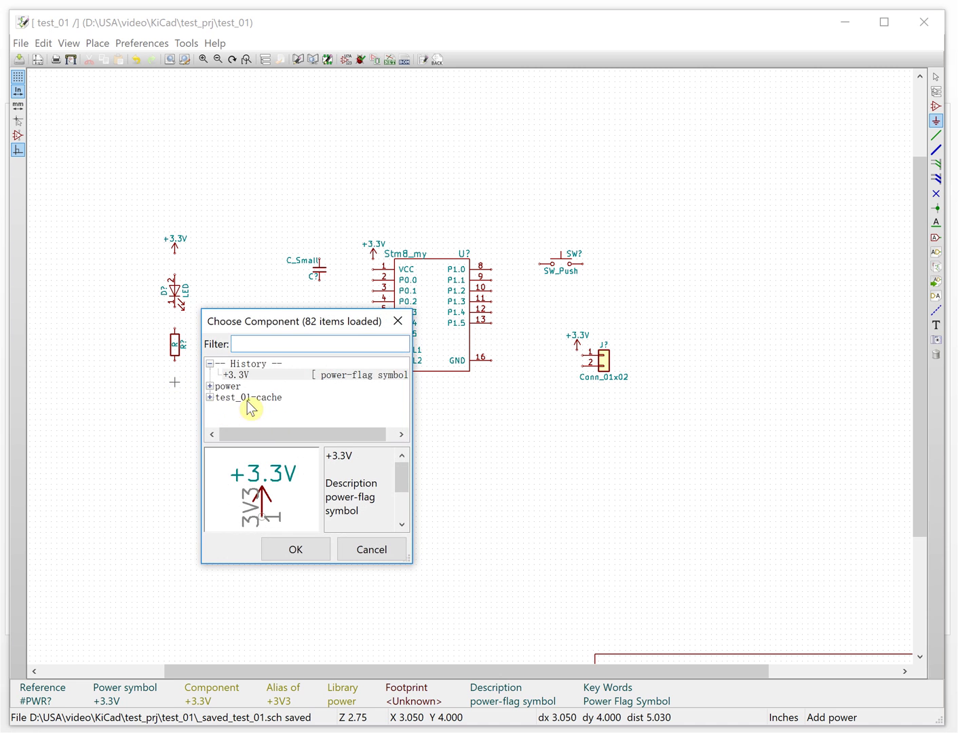
pyautogui.click(209, 386)
pyautogui.scroll(-3, 263, 399)
pyautogui.scroll(-8, 302, 410)
pyautogui.scroll(-2, 319, 421)
pyautogui.scroll(-1, 318, 421)
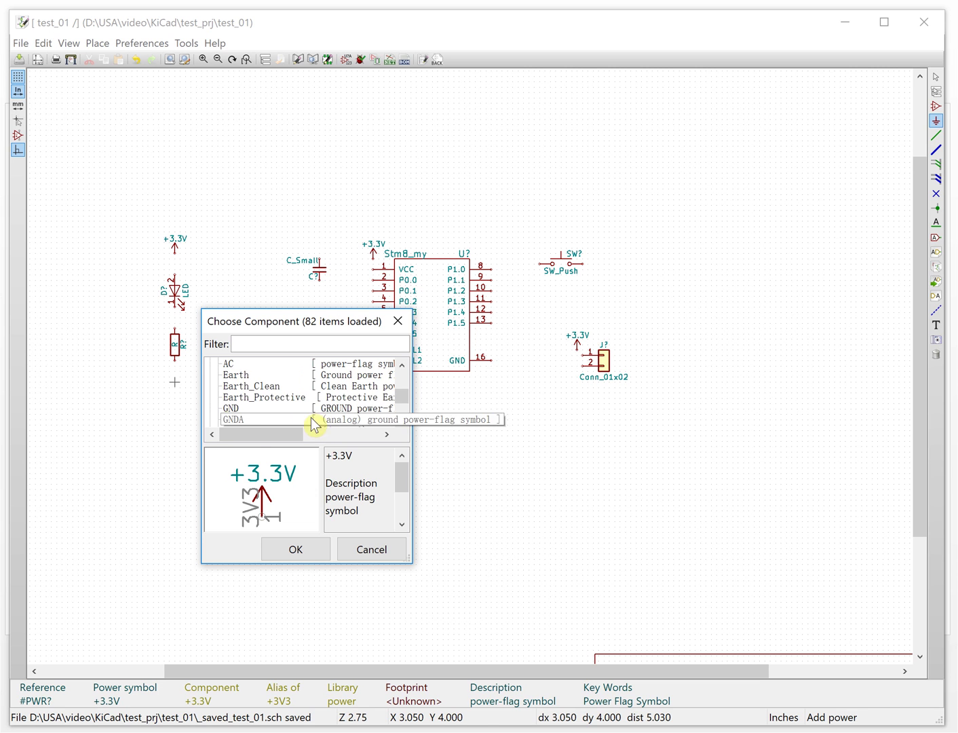
pyautogui.click(228, 410)
pyautogui.click(295, 548)
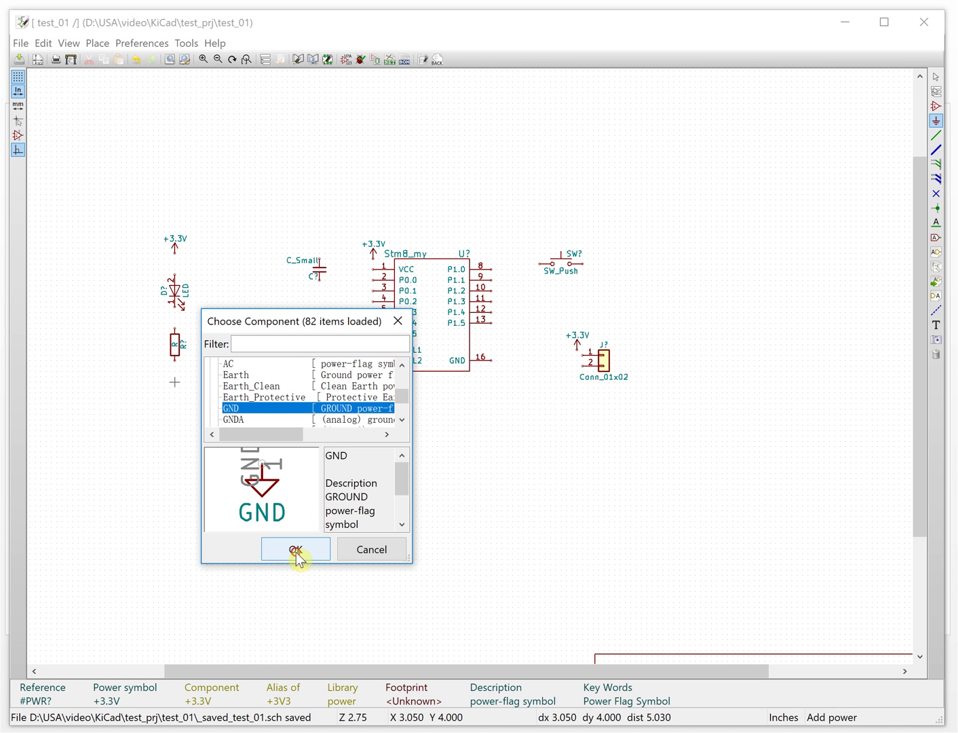
pyautogui.click(172, 395)
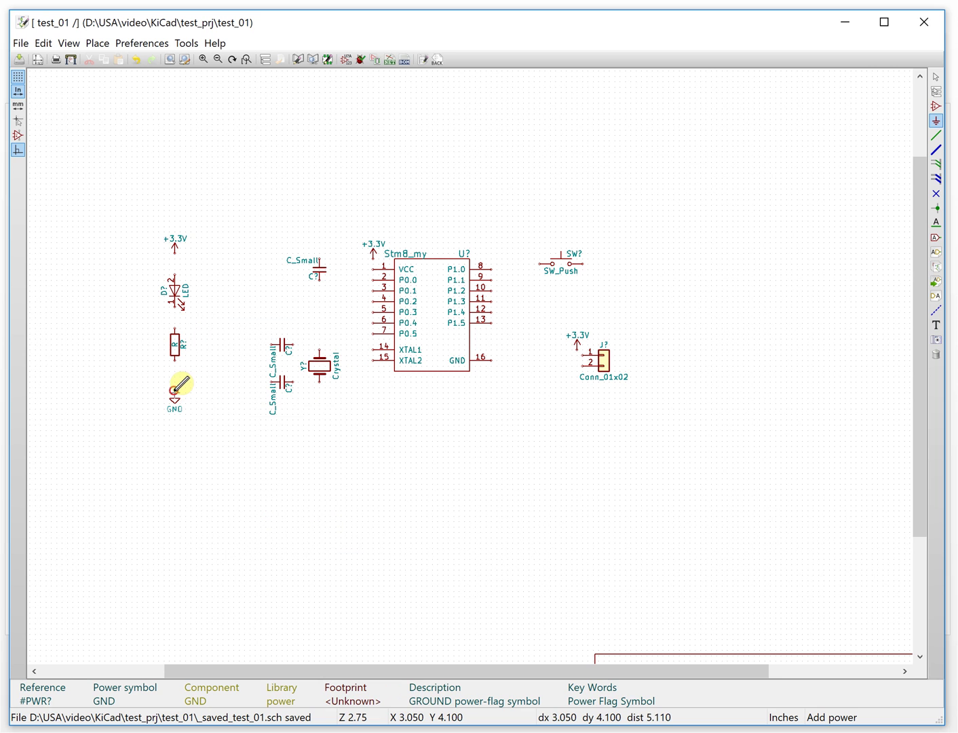
# - Place another GND symbol to the left of the crystal's lower C_Small capacitor
pyautogui.click(251, 402)
pyautogui.click(229, 387)
pyautogui.click(294, 547)
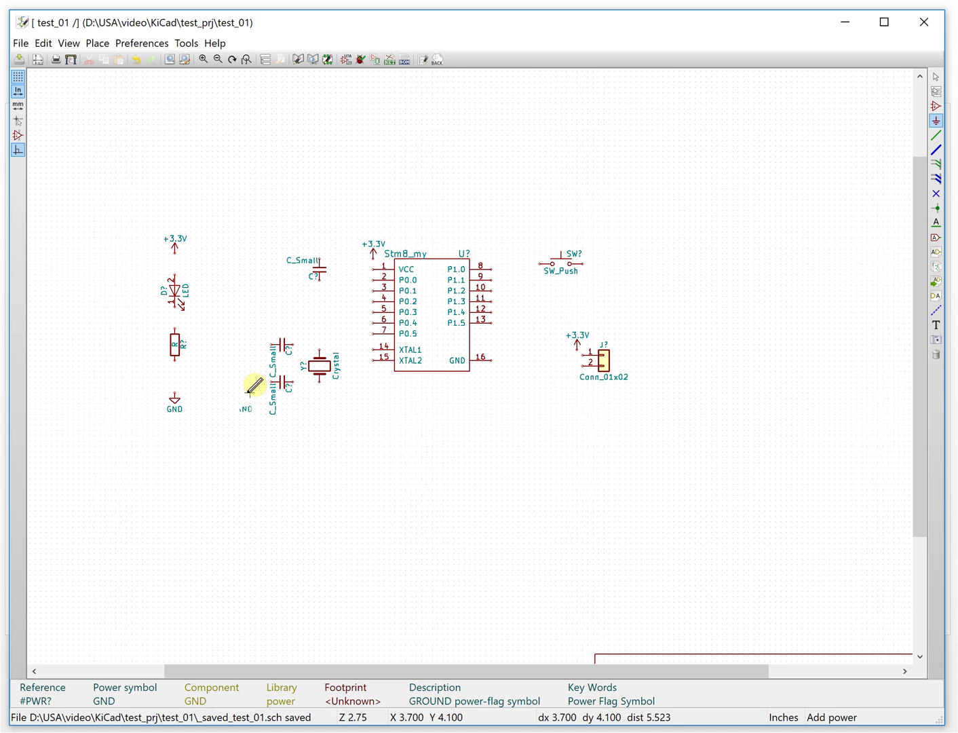
pyautogui.click(247, 392)
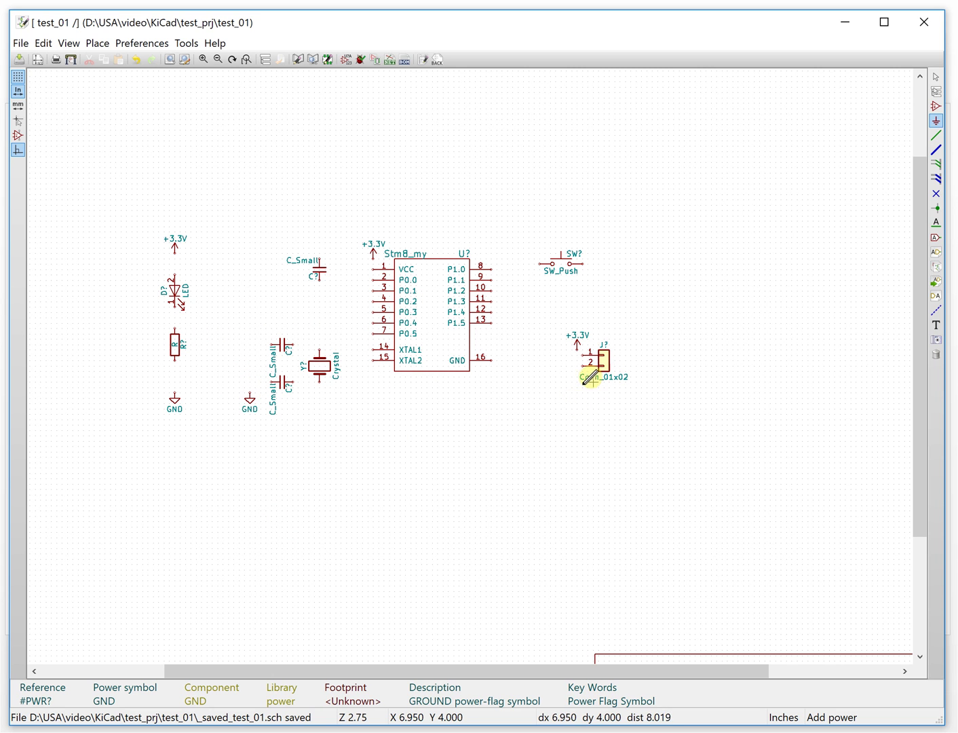
# - Place one GND symbol below pin 2 of the Conn_01x02 connector and another below the microcontroller's GND pin
pyautogui.click(491, 402)
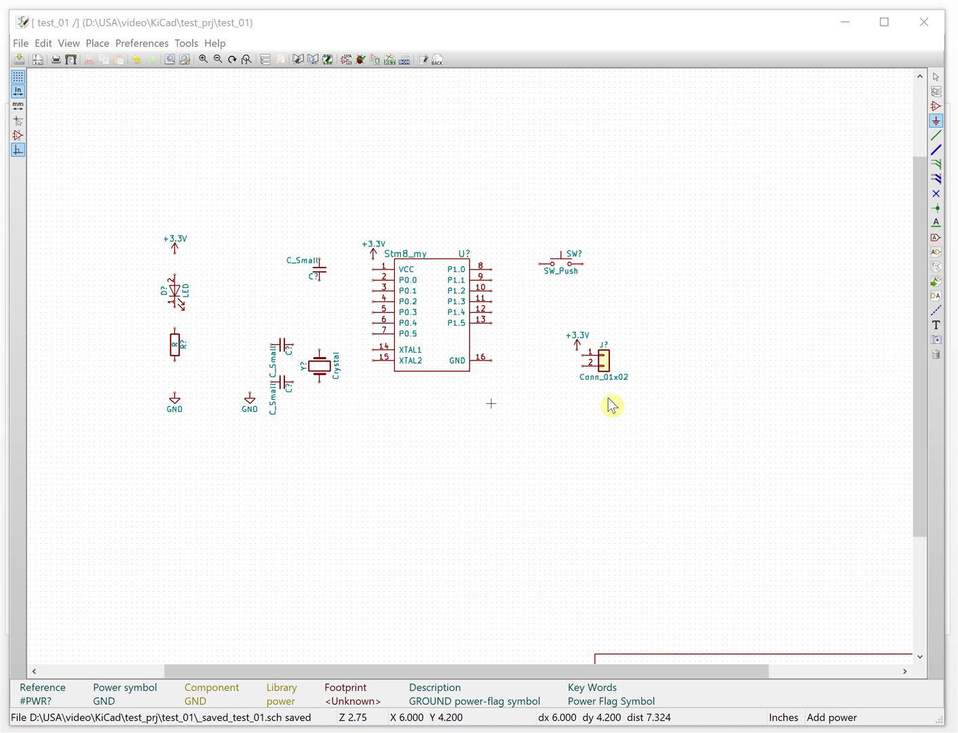
pyautogui.click(296, 549)
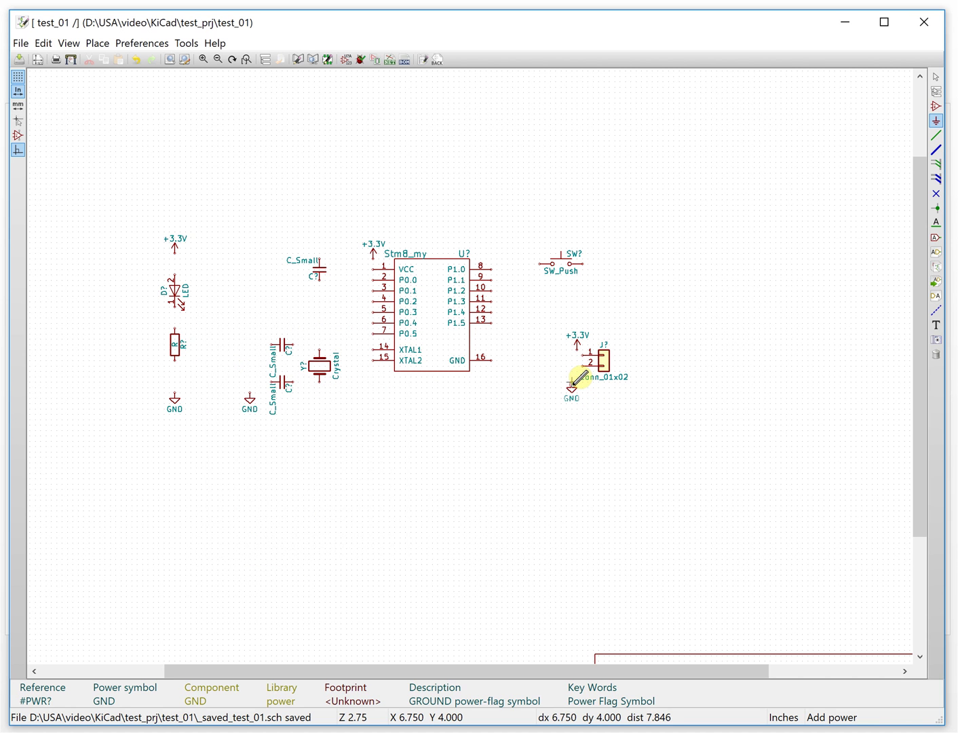
pyautogui.click(572, 382)
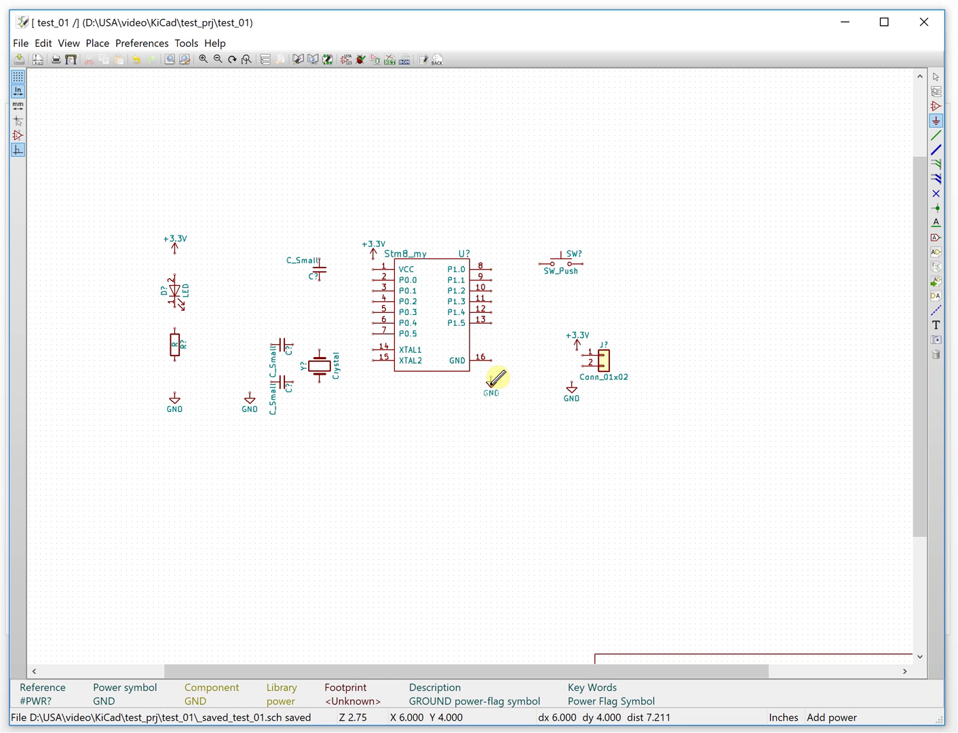
pyautogui.click(489, 384)
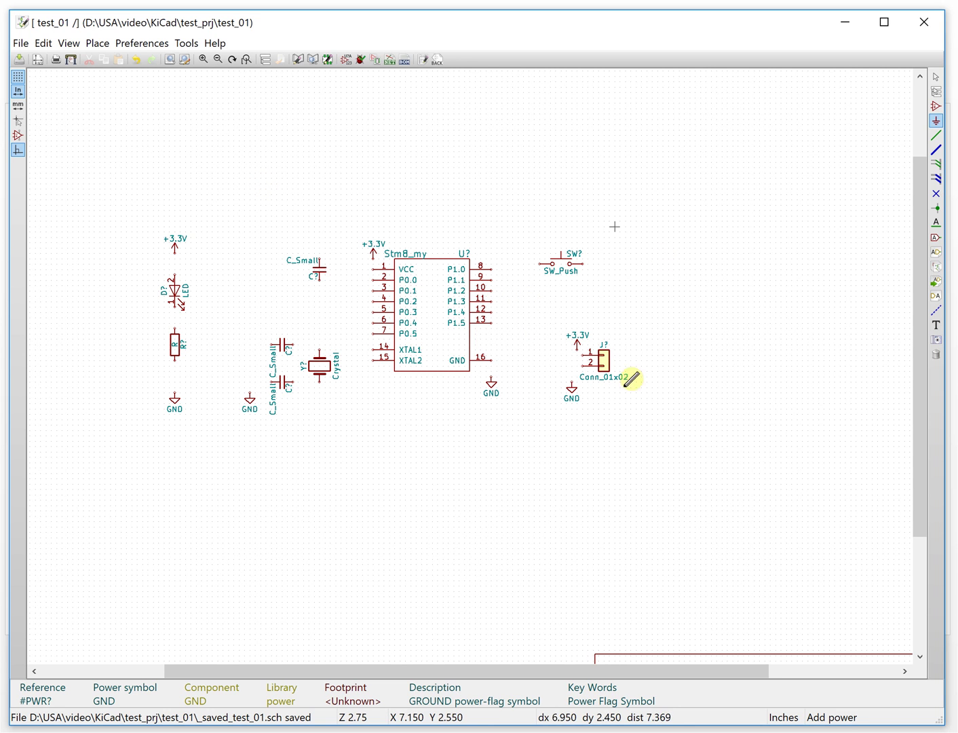
# - Place a GND symbol to the lower right of the SW_Push button
pyautogui.click(610, 285)
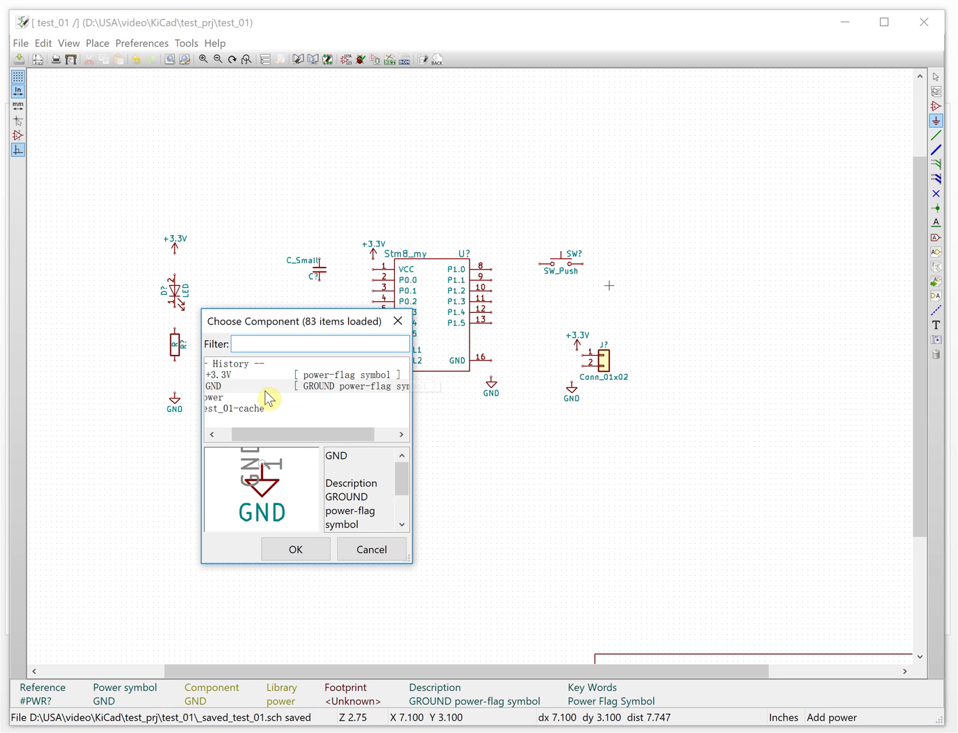
pyautogui.click(262, 389)
pyautogui.click(296, 548)
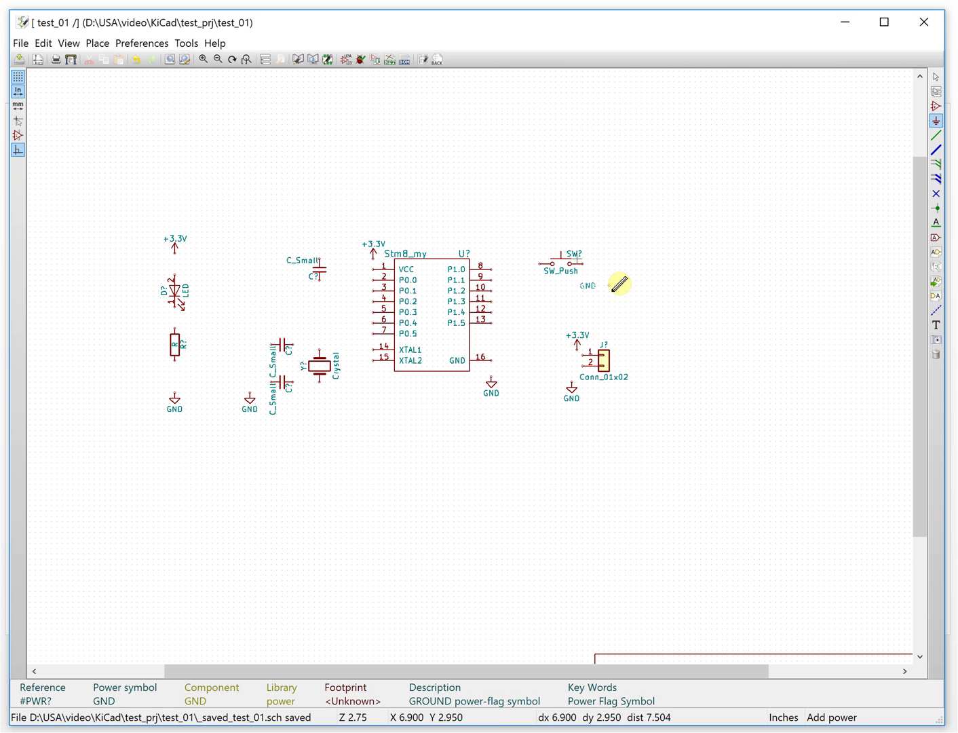
pyautogui.click(613, 292)
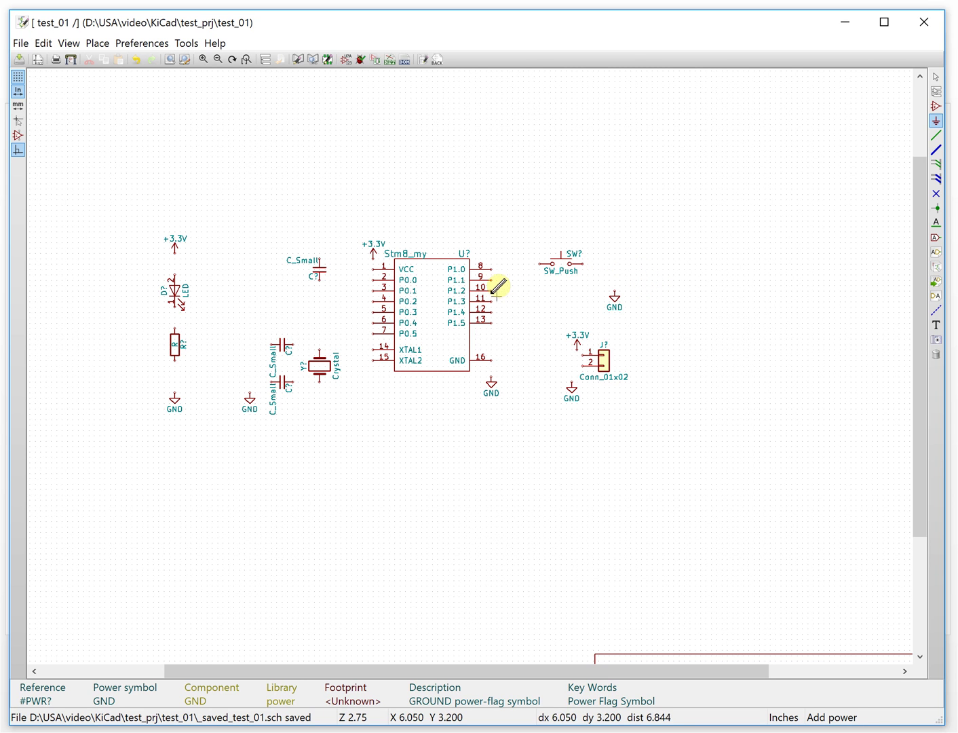
# - Leave power symbol placement and move the +3.3V symbol above the VCC pin slightly to the left
pyautogui.click(937, 78)
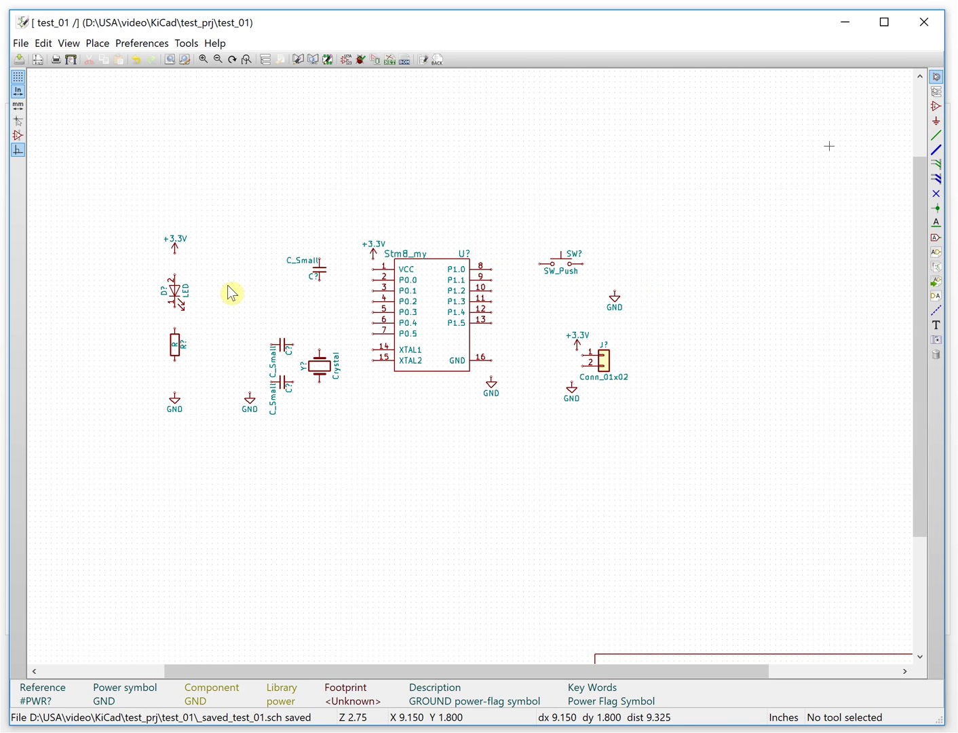
pyautogui.moveTo(368, 261); pyautogui.dragTo(356, 253)
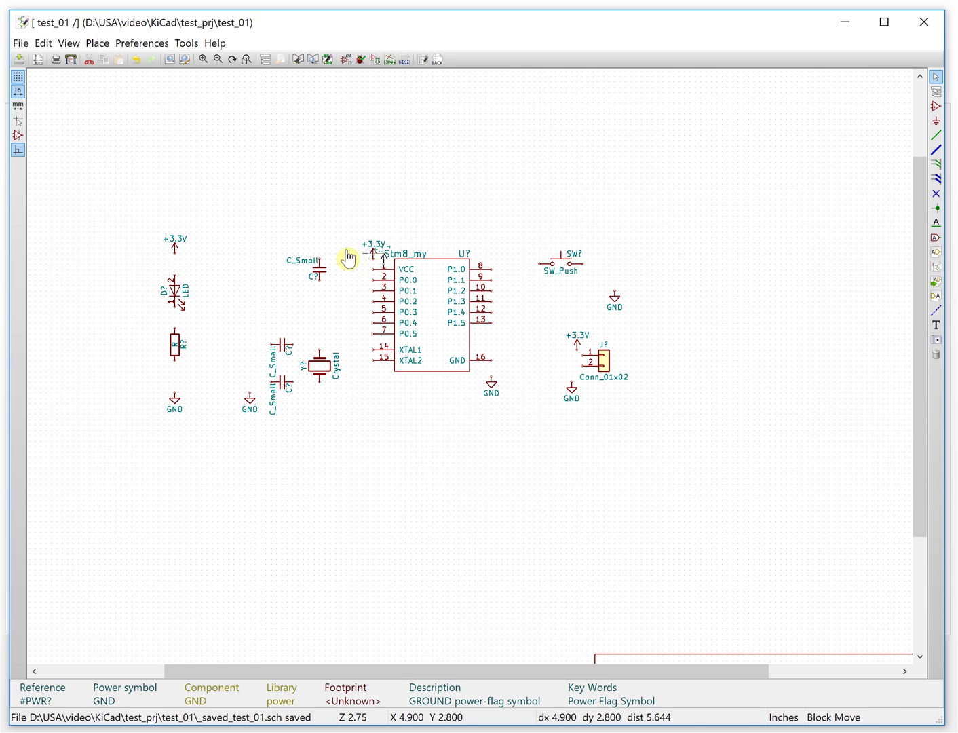
pyautogui.click(348, 257)
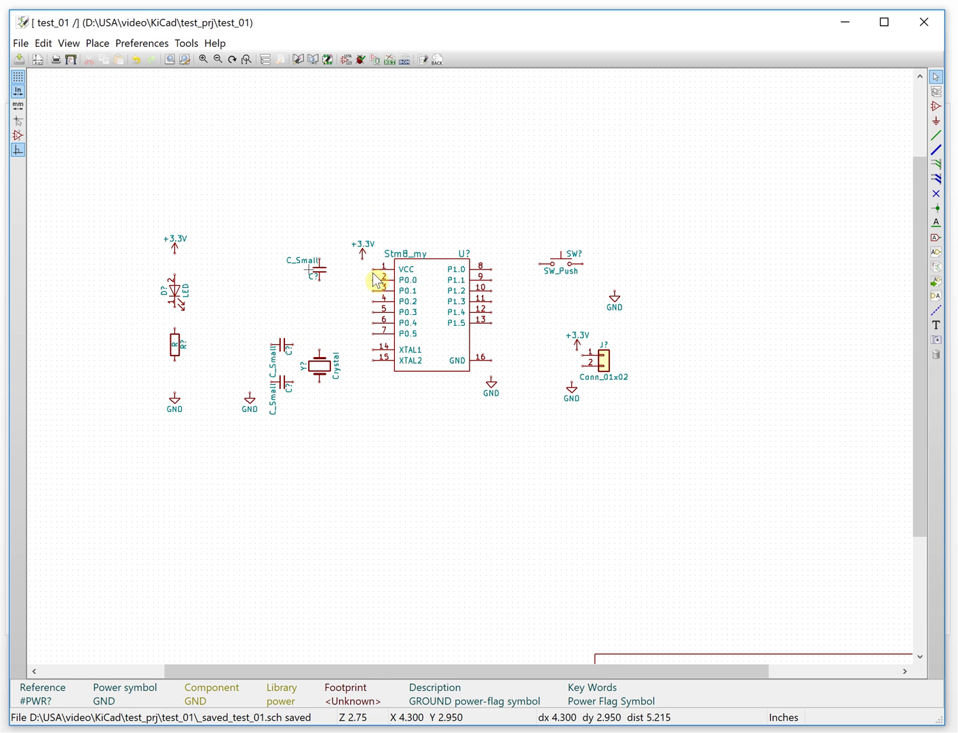
# - Copy the connector's GND symbol to just below the upper C_Small capacitor, and activate wire placement
pyautogui.click(576, 399)
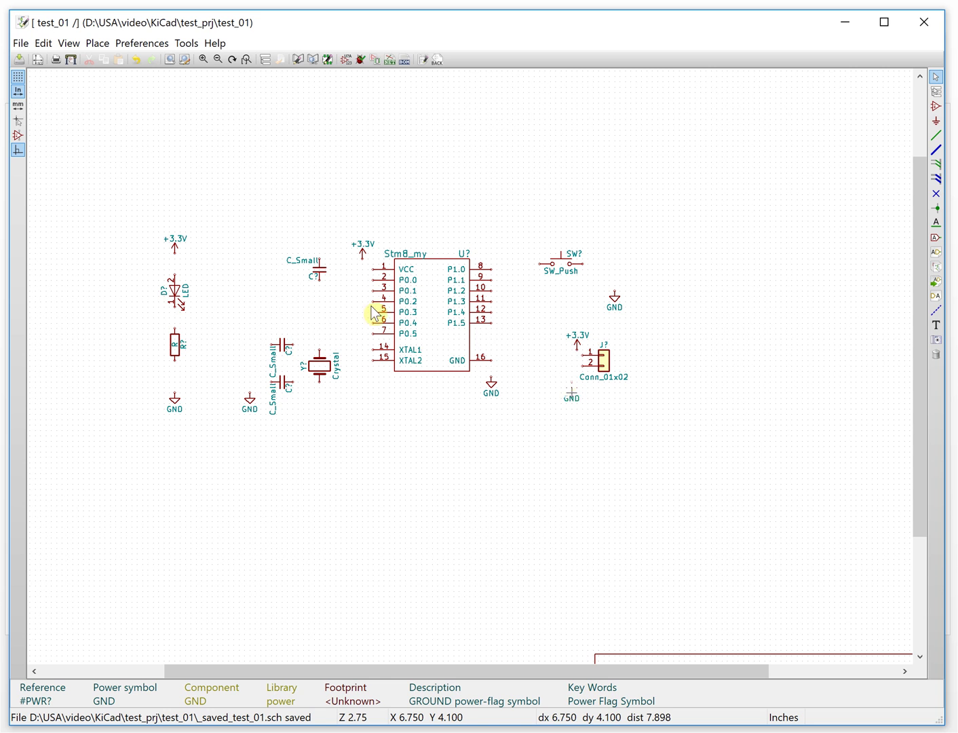
pyautogui.click(319, 298)
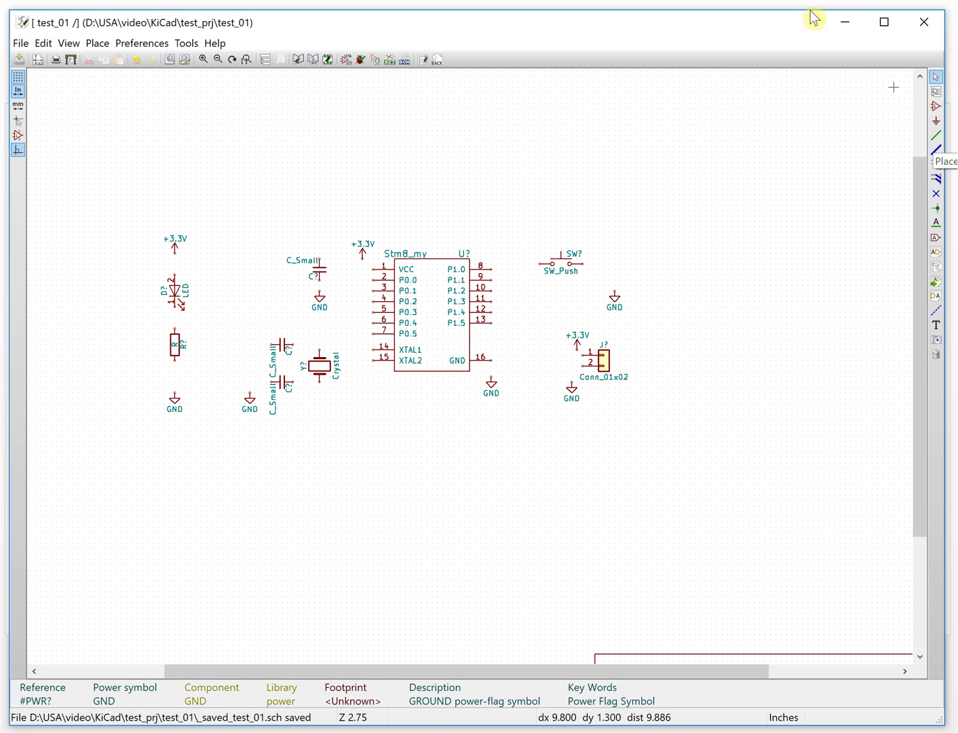
pyautogui.click(862, 137)
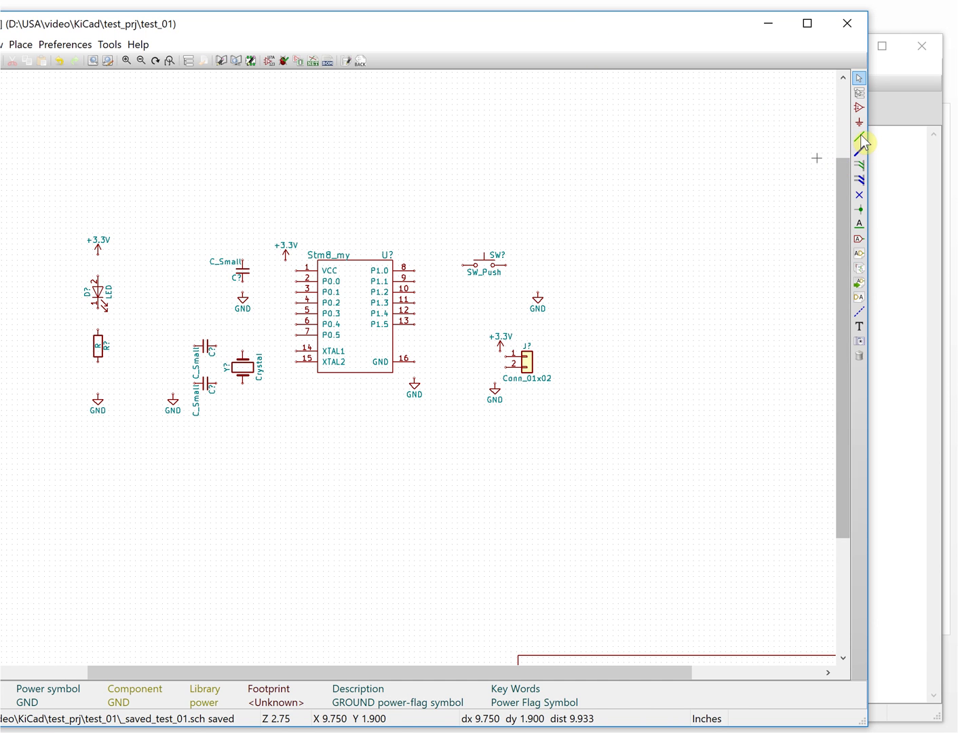
pyautogui.click(860, 138)
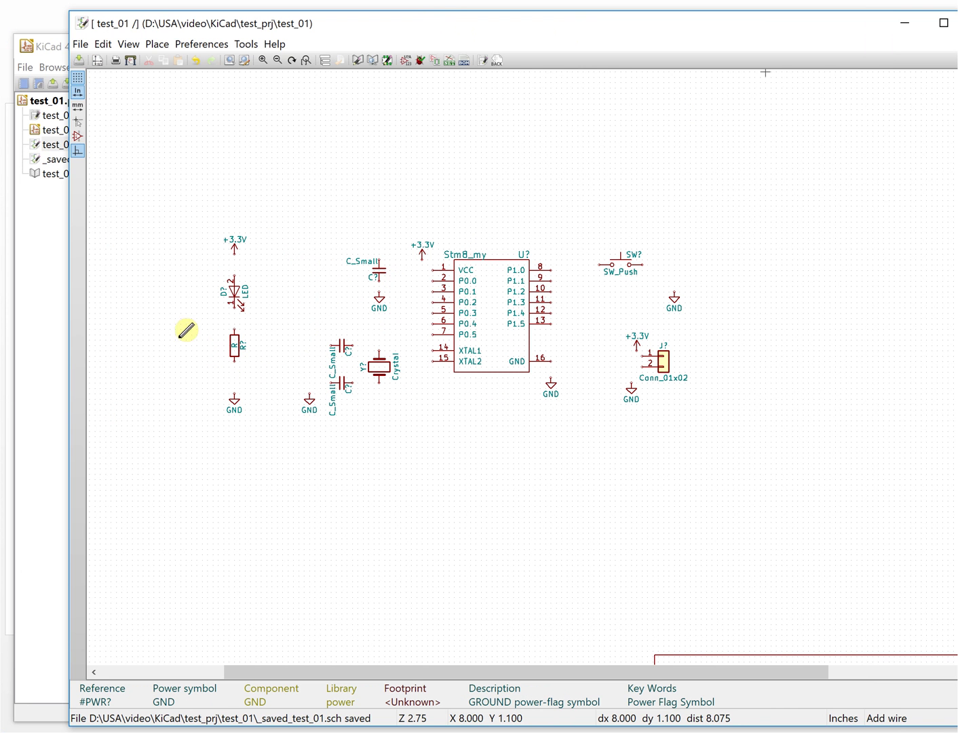
pyautogui.click(234, 255)
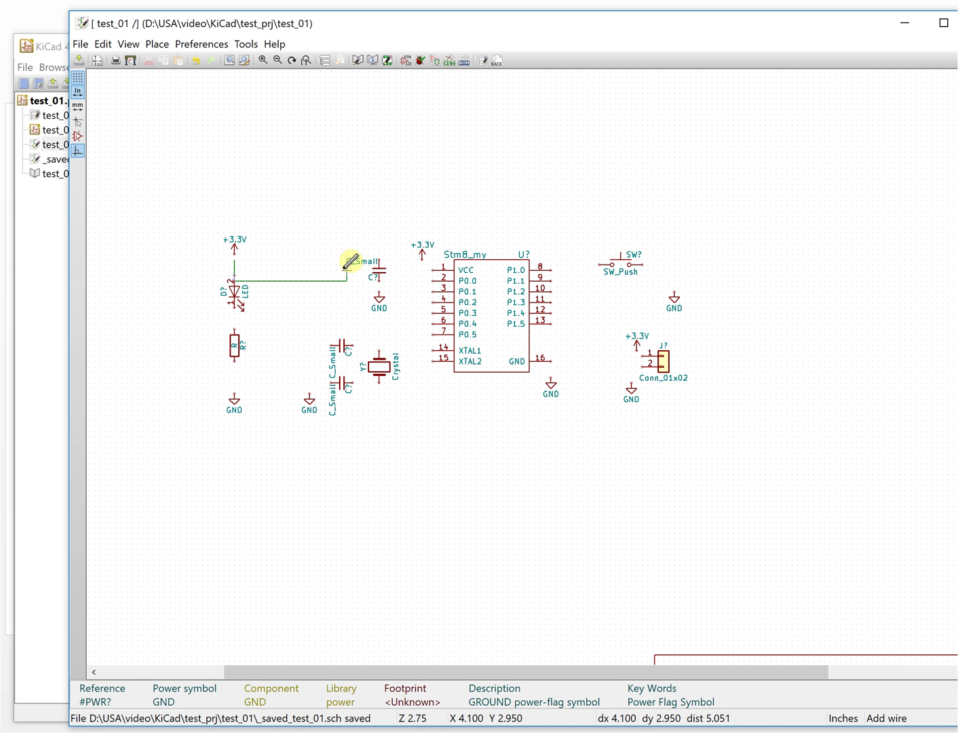
pyautogui.scroll(1, 244, 268)
pyautogui.scroll(1, 514, 385)
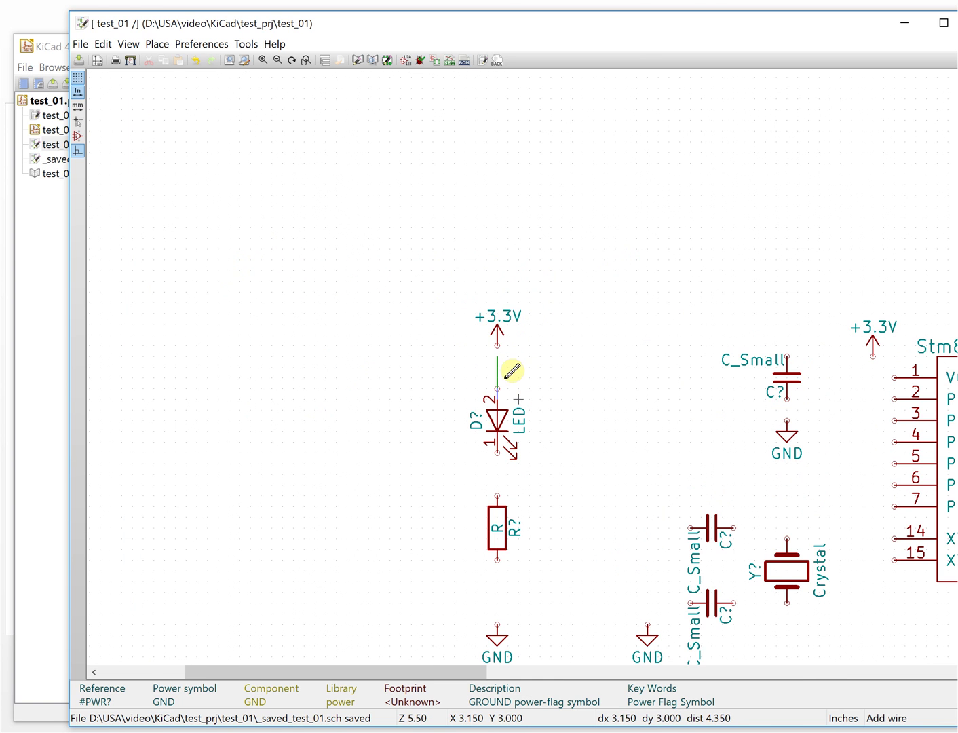
pyautogui.rightClick(504, 381)
pyautogui.click(514, 391)
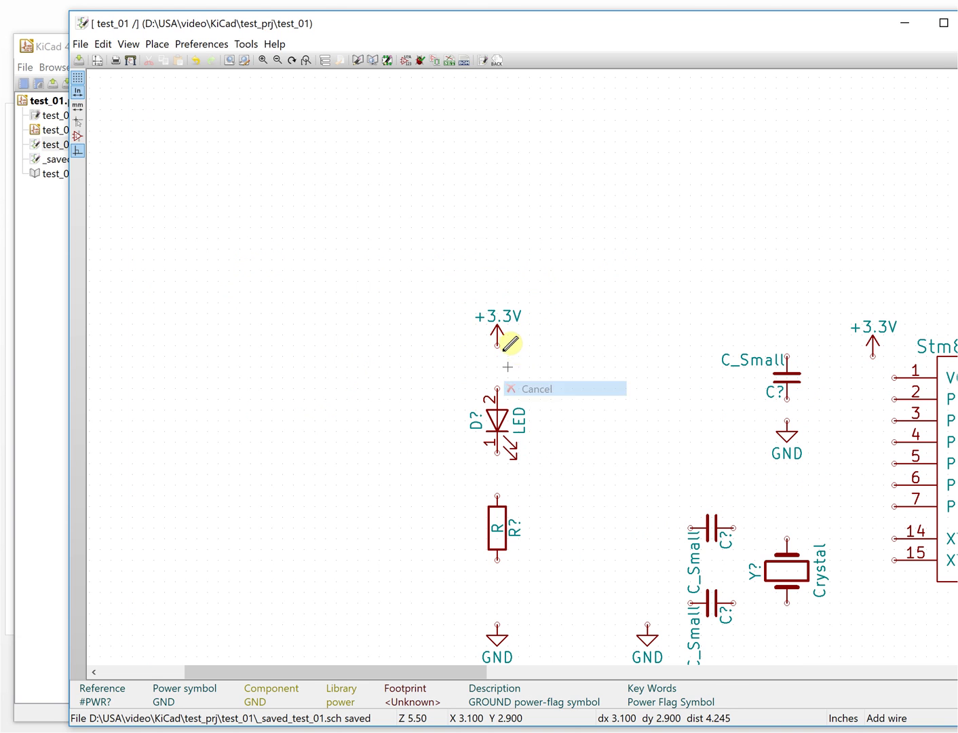
# - Wire the +3.3V symbol to the LED's pin 2, and the LED's pin 1 to the resistor's upper pin
pyautogui.click(502, 384)
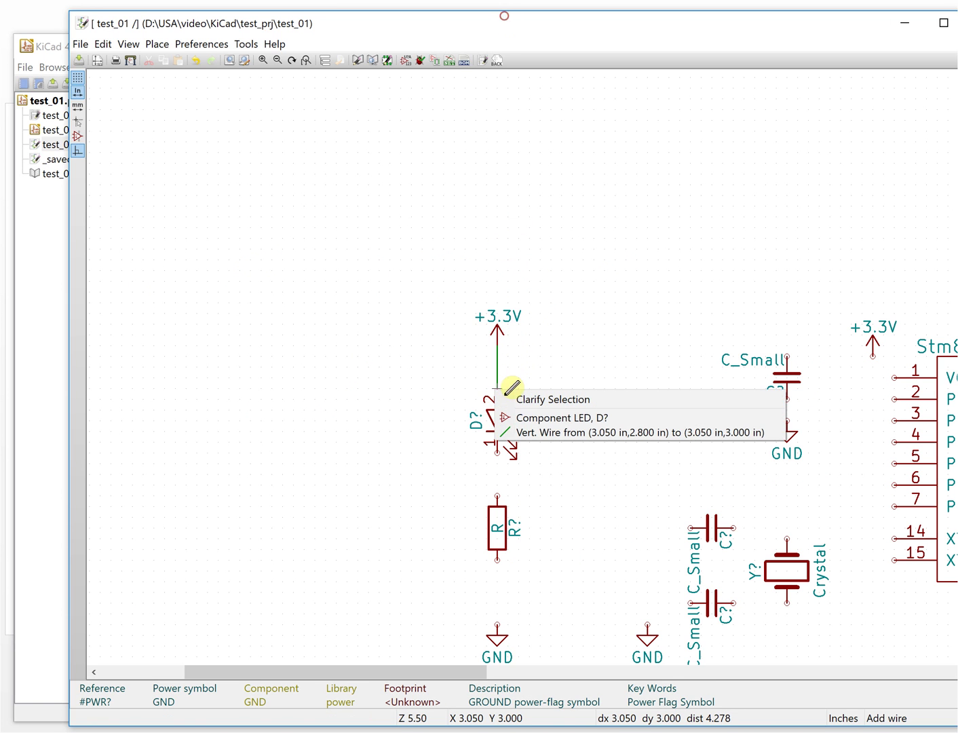
pyautogui.press('Escape')
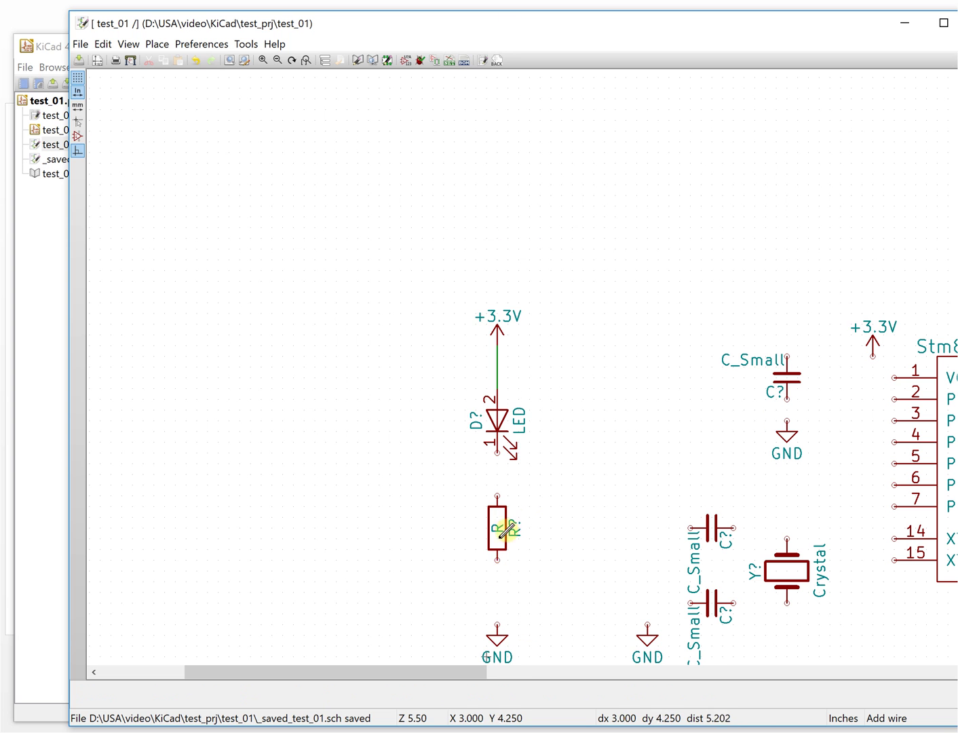
pyautogui.click(497, 453)
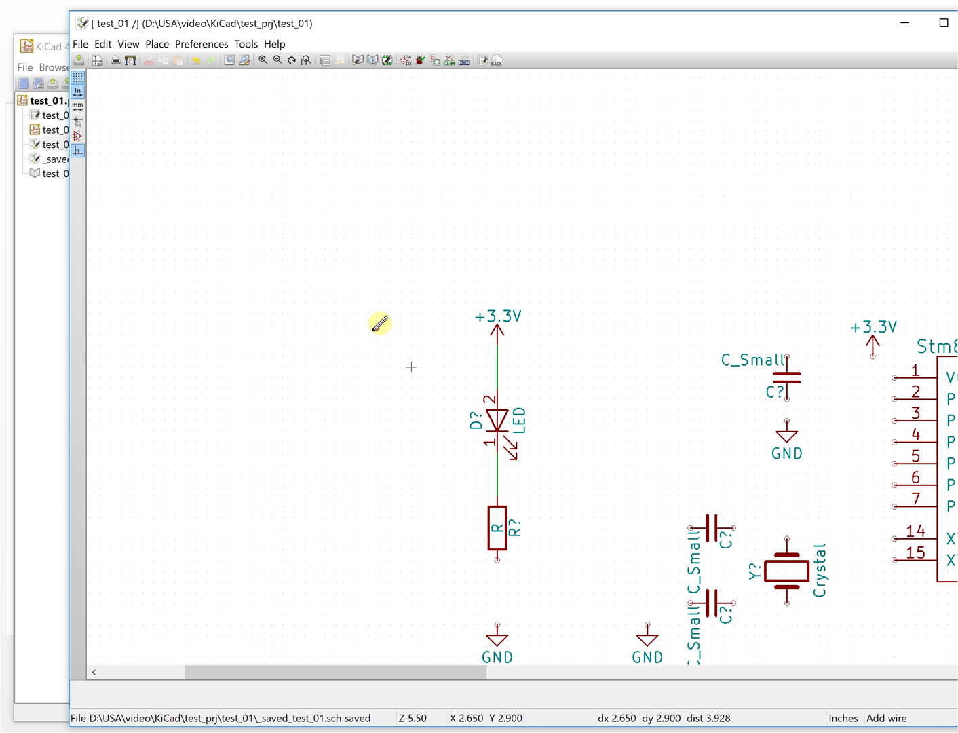
# - Wire the resistor's lower pin to the GND symbol below it
pyautogui.scroll(-2, 551, 399)
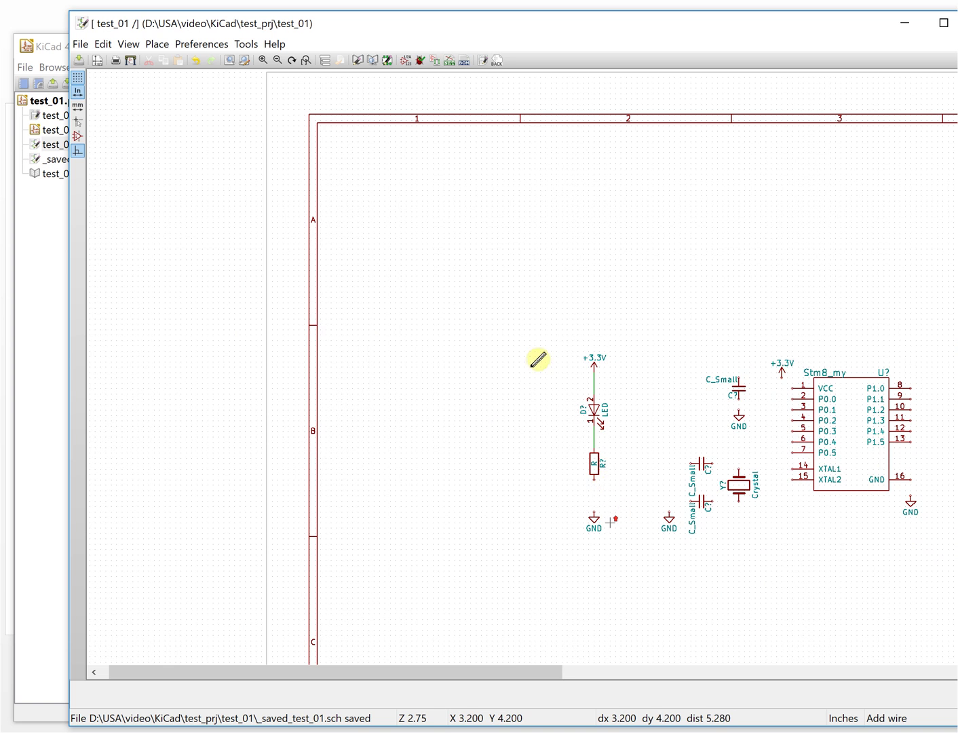
pyautogui.scroll(1, 535, 357)
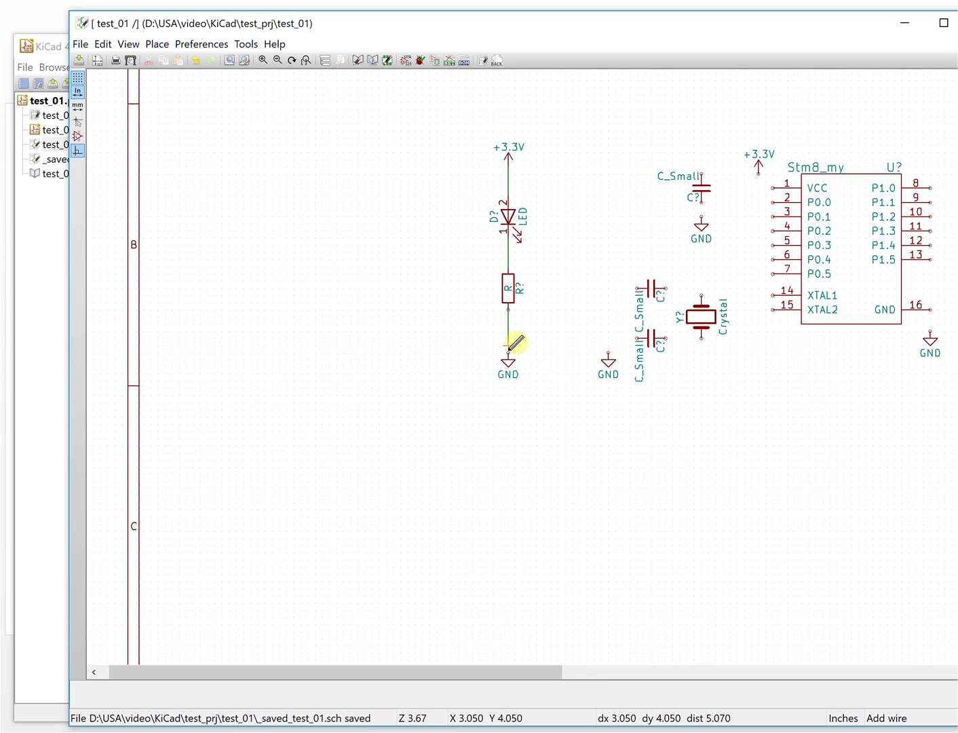
pyautogui.click(508, 352)
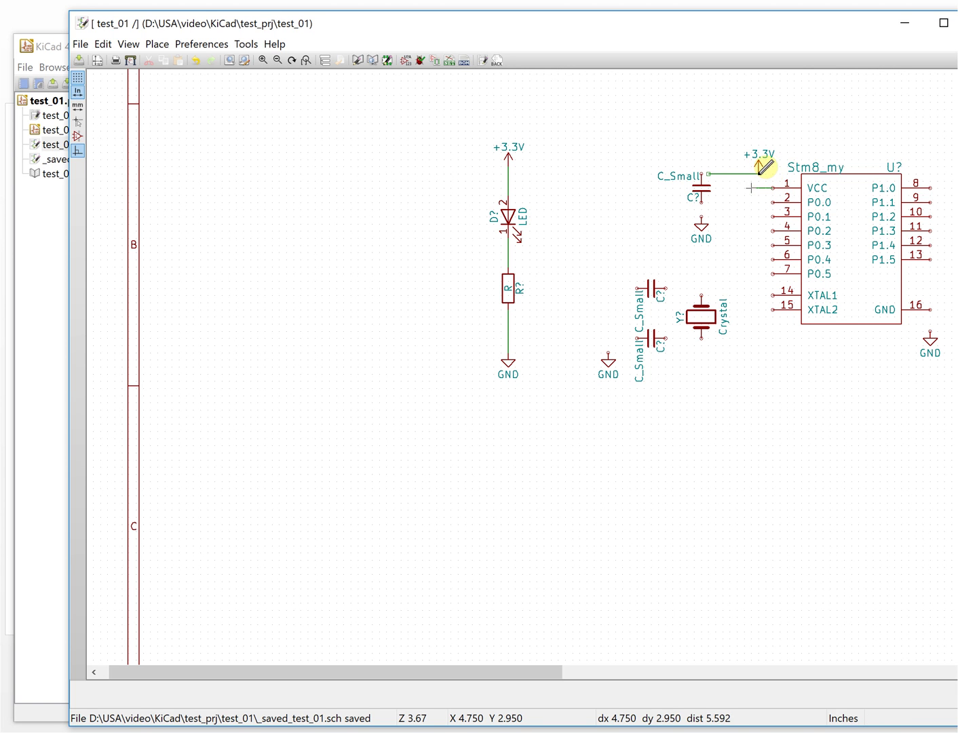
# - Wire the VCC pin and the upper C_Small capacitor to +3.3V, and the capacitor's lower pin to GND
pyautogui.click(702, 174)
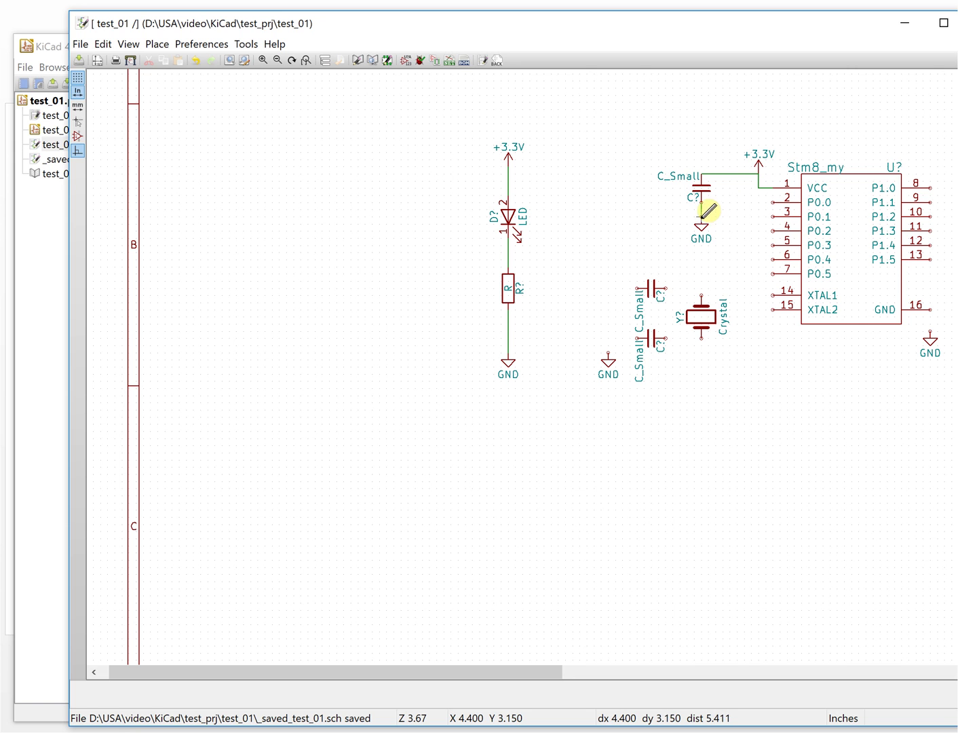
pyautogui.click(702, 218)
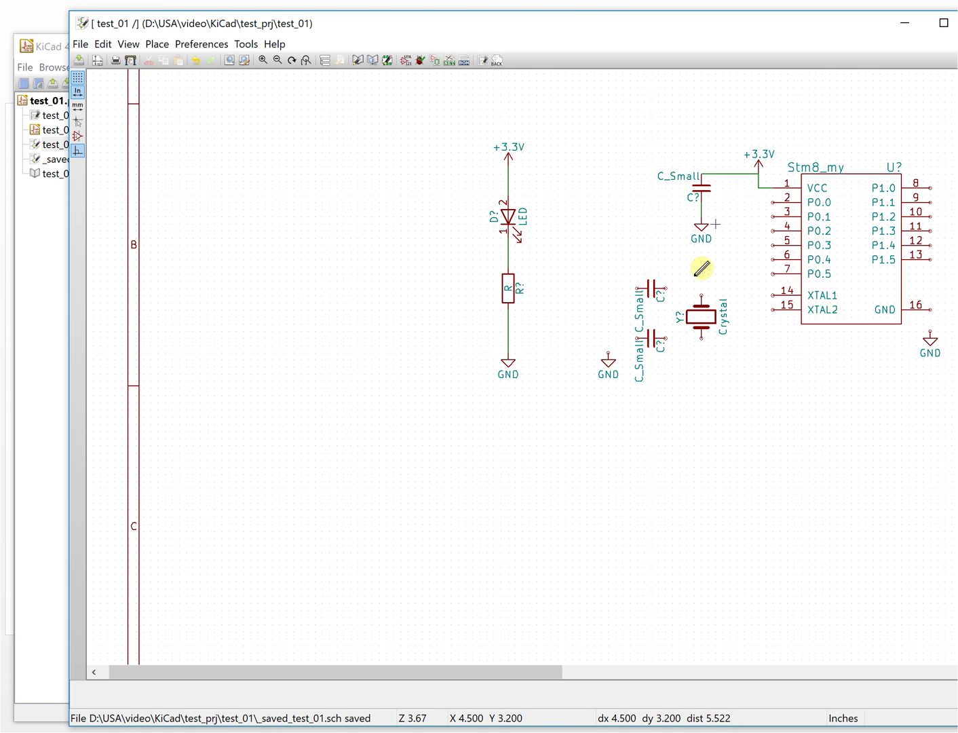
# - Wire the upper crystal capacitor and the crystal's upper pin to XTAL1, and the lower capacitor and the crystal's lower pin to XTAL2
pyautogui.click(665, 288)
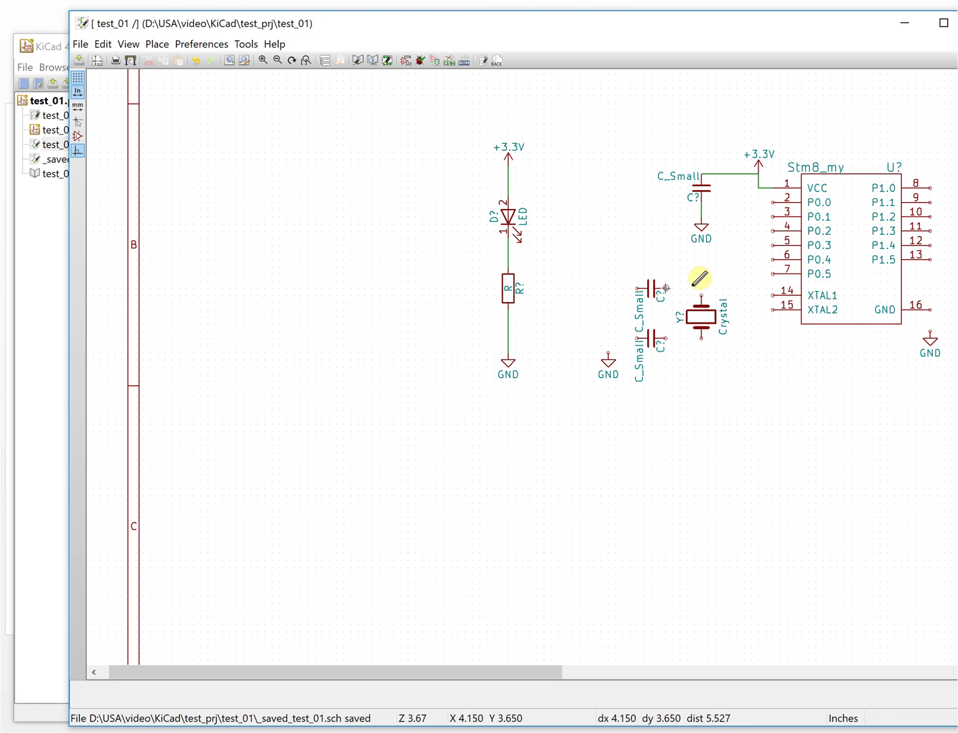
pyautogui.click(773, 294)
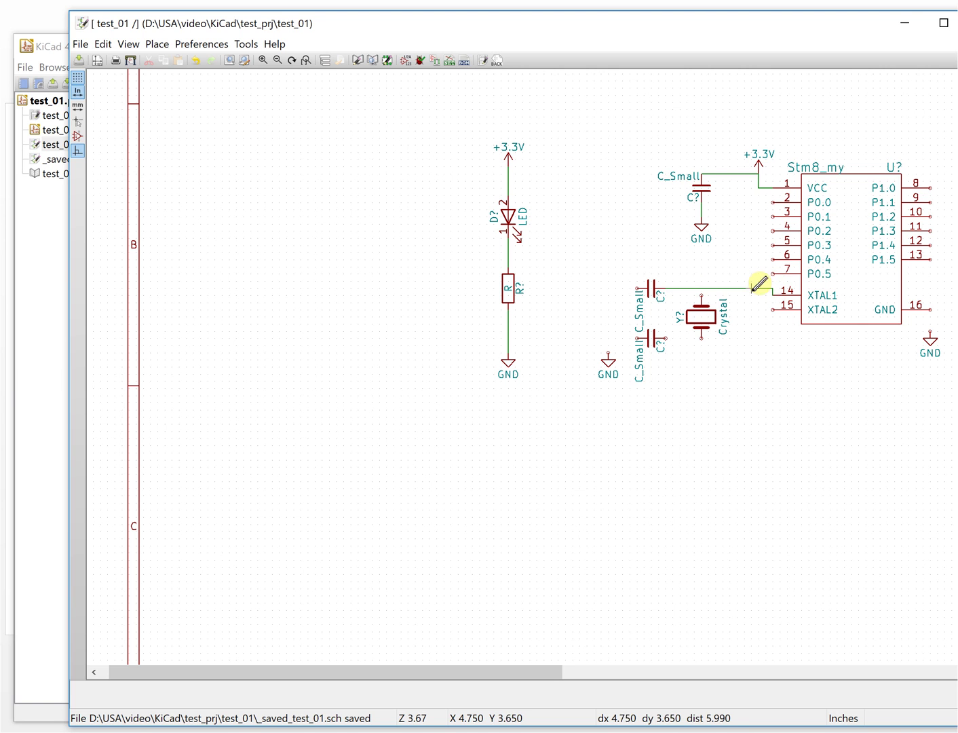
pyautogui.doubleClick(702, 288)
pyautogui.click(707, 337)
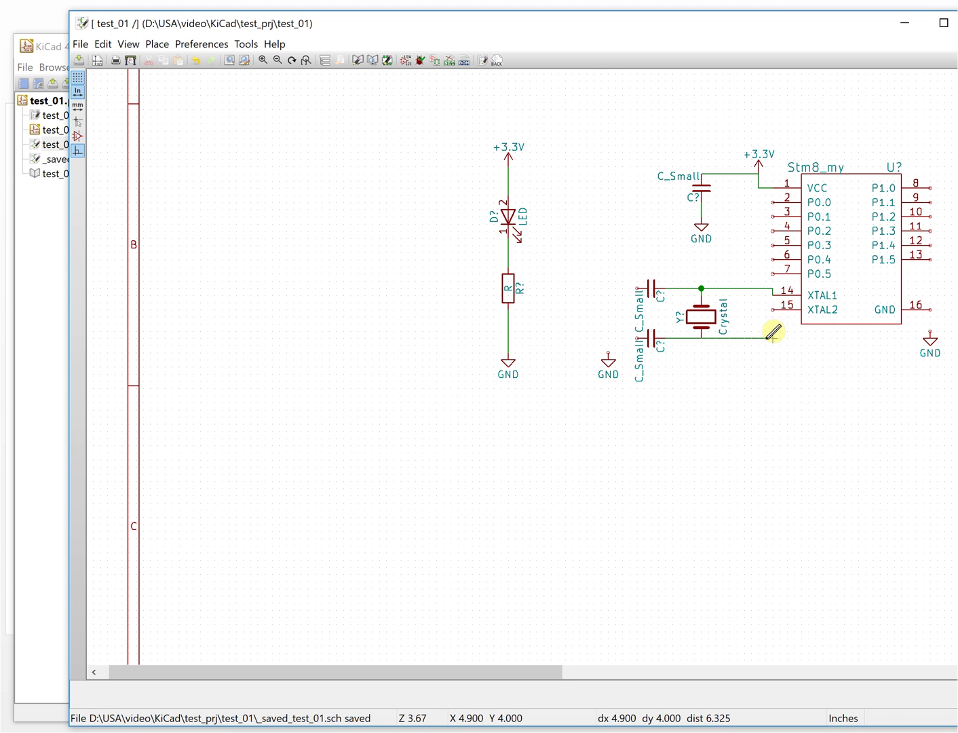
pyautogui.click(774, 310)
# - Wire the free left pins of both crystal capacitors to the GND symbol beside them
pyautogui.click(610, 296)
pyautogui.click(609, 349)
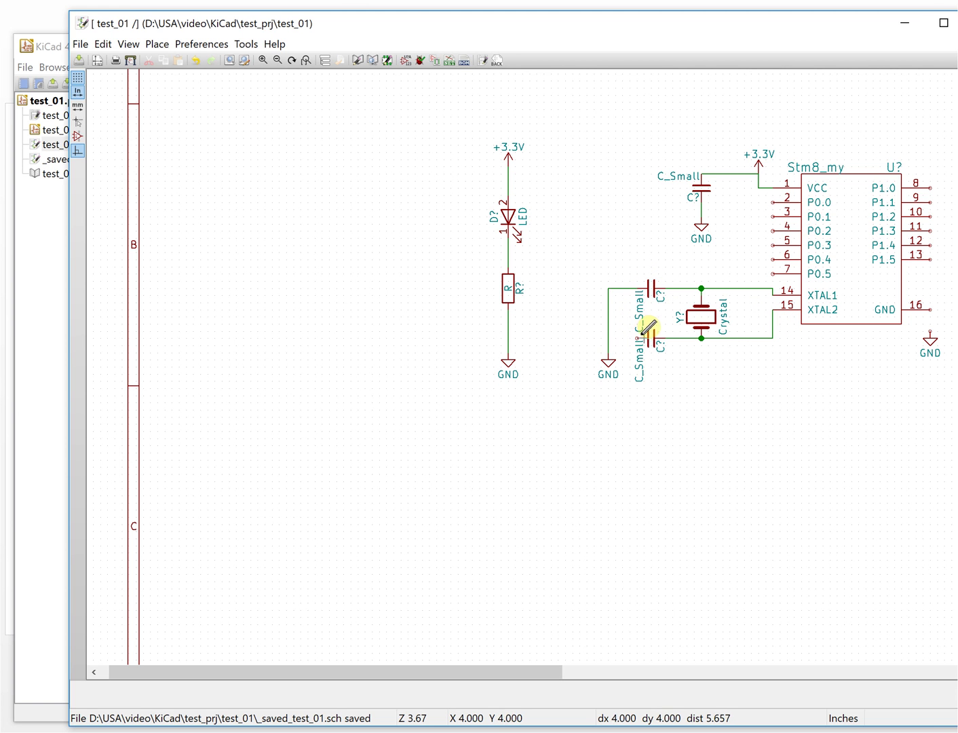
pyautogui.click(637, 337)
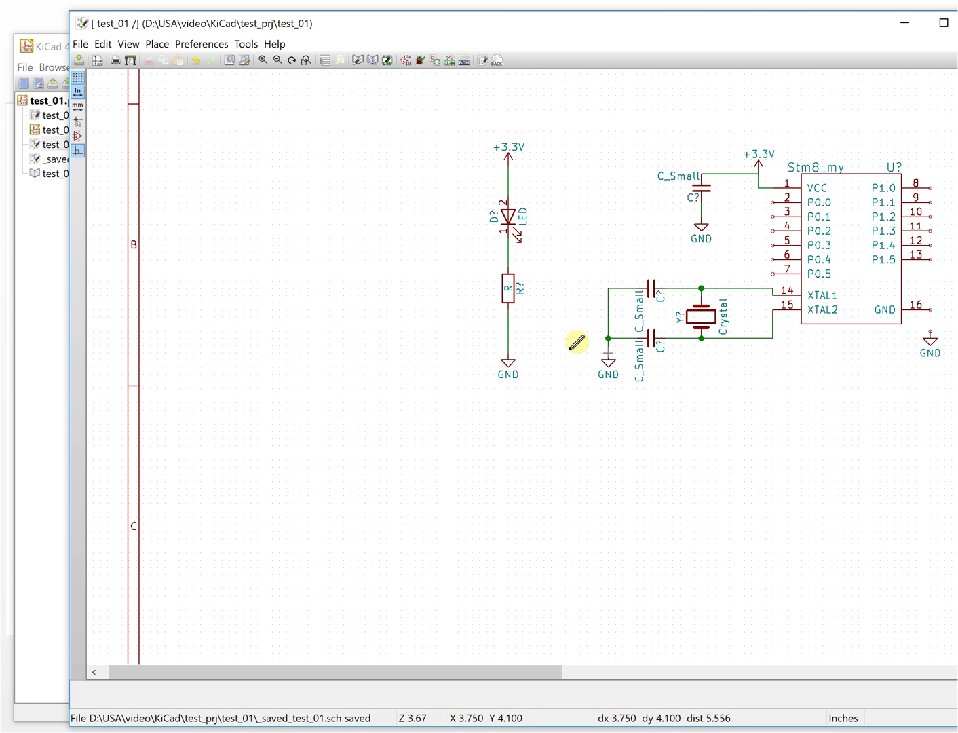
# - Wire the Stm8_my's GND pin 16 to the GND symbol below it
pyautogui.scroll(-1, 142, 294)
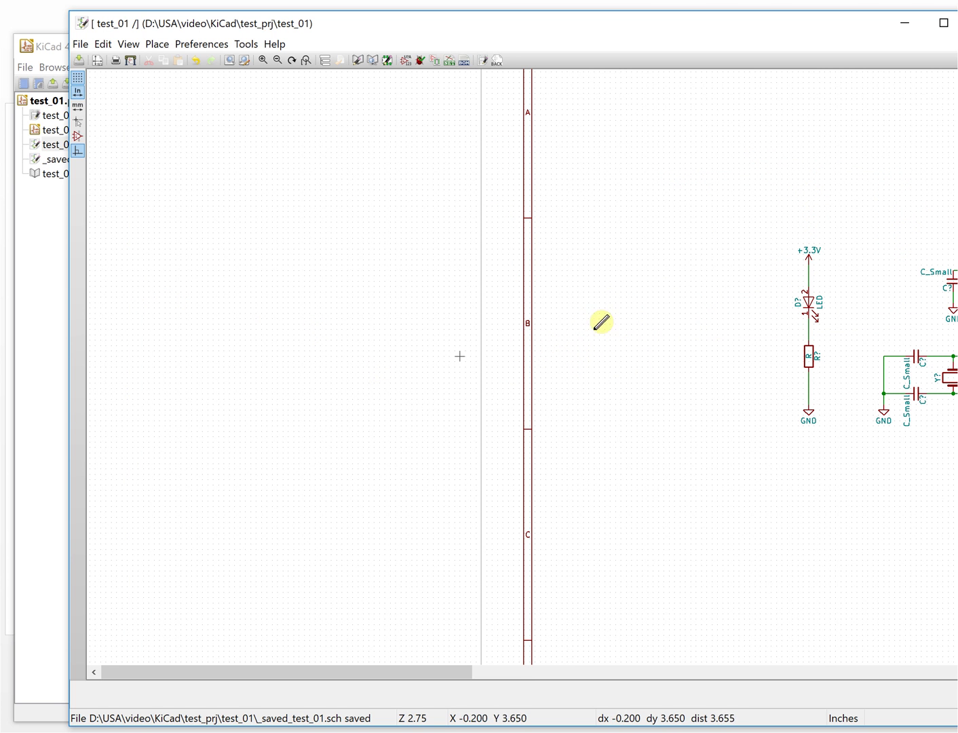
pyautogui.click(307, 62)
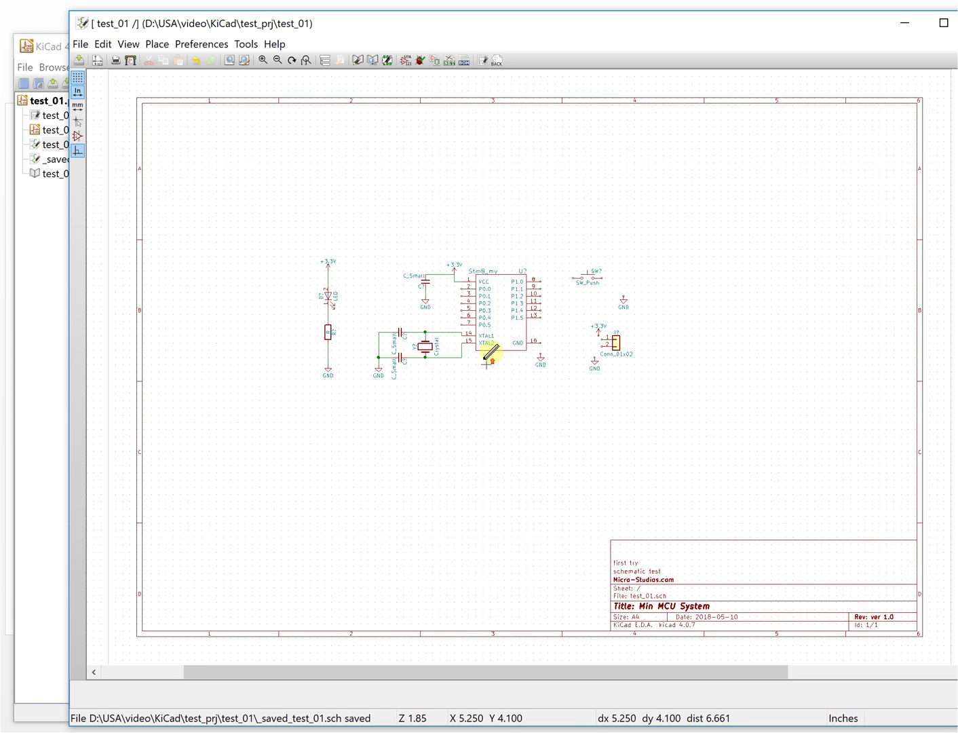
pyautogui.scroll(1, 485, 359)
pyautogui.scroll(1, 540, 366)
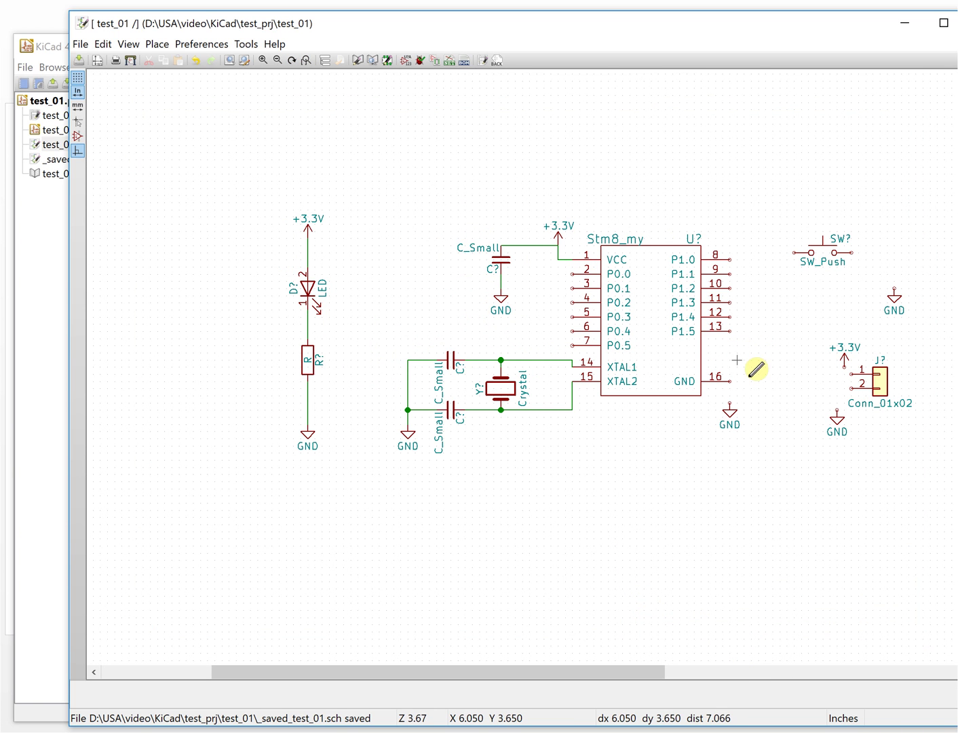
pyautogui.doubleClick(729, 407)
# - Wire pin P1.0 to the left side of SW_Push, and the switch's right side to its GND symbol
pyautogui.click(730, 258)
pyautogui.click(795, 251)
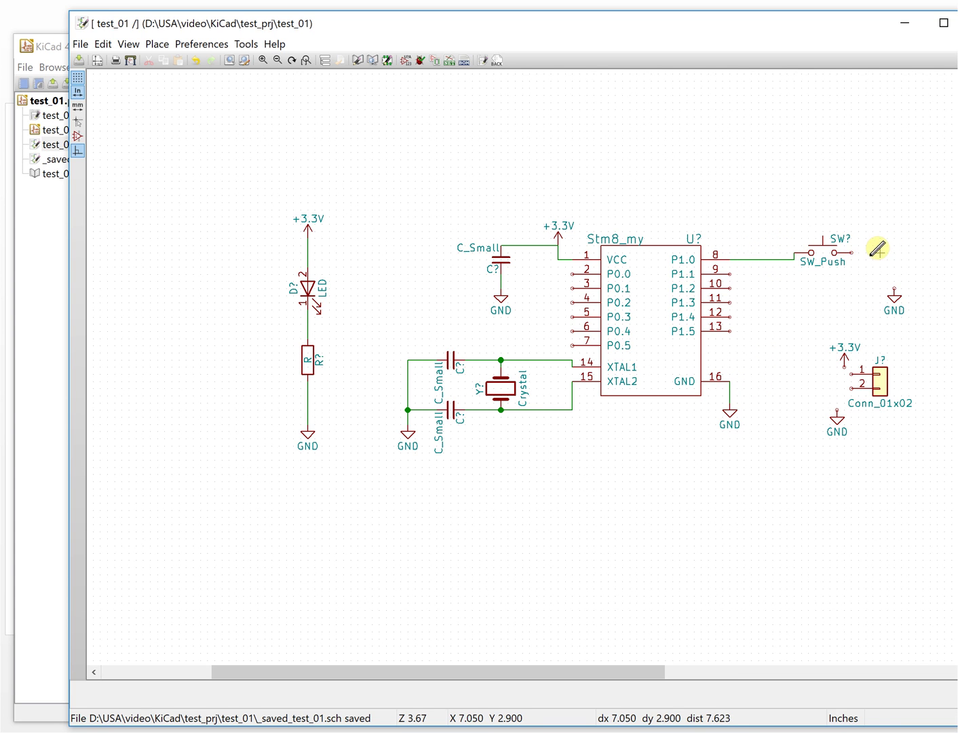
pyautogui.click(852, 252)
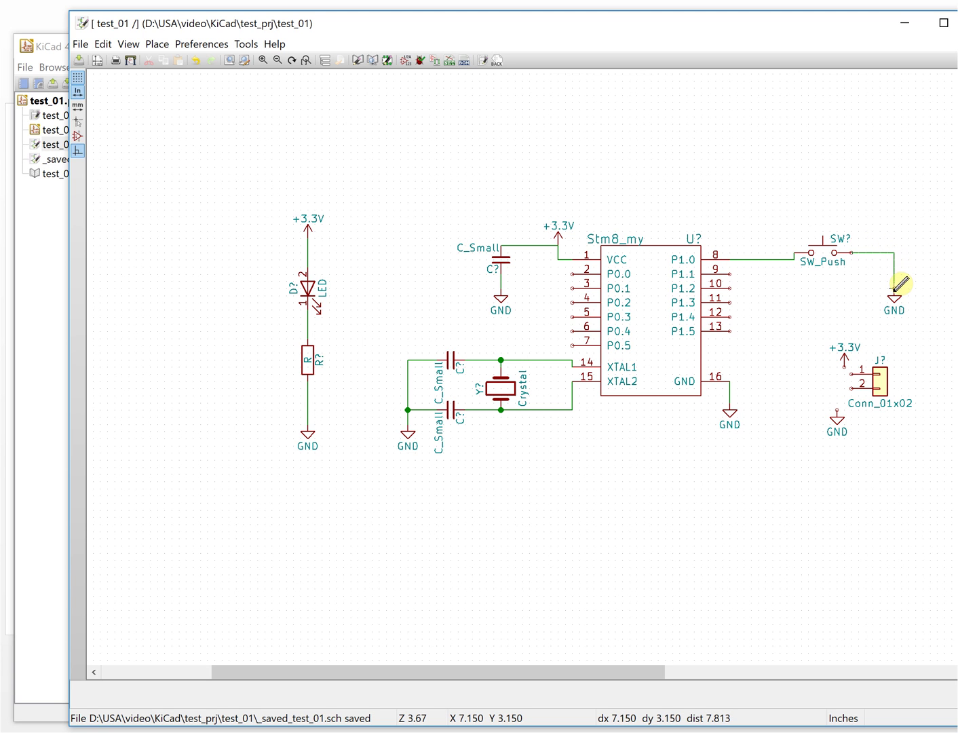
pyautogui.click(894, 291)
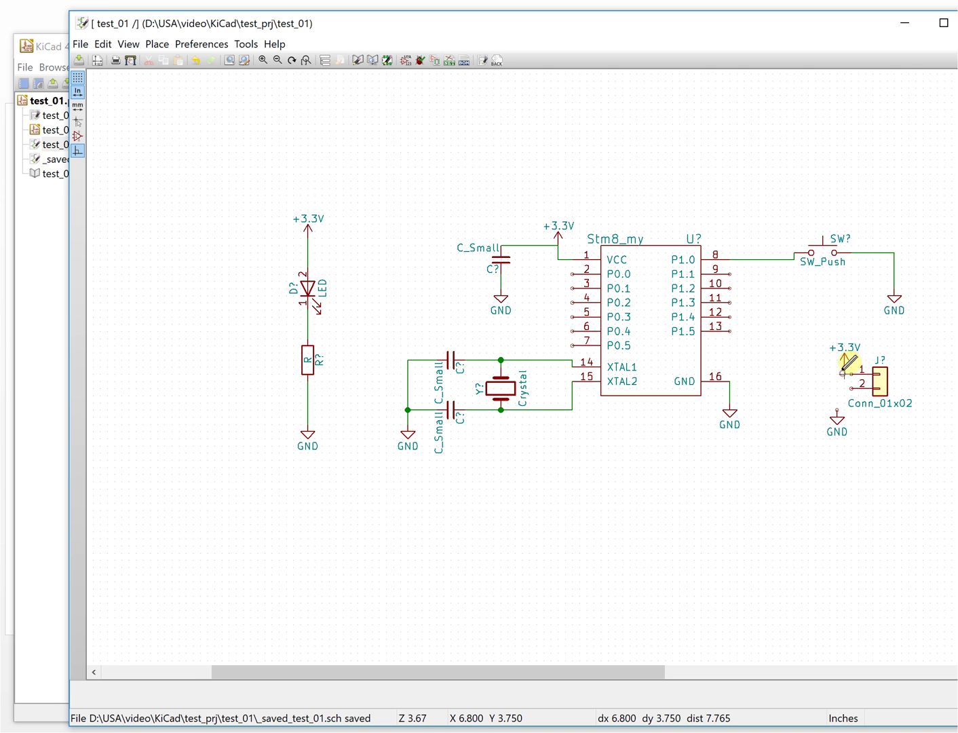
# - Wire pin 1 of Conn_01x02 to +3.3V and pin 2 to GND
pyautogui.click(844, 371)
pyautogui.click(854, 373)
pyautogui.click(862, 390)
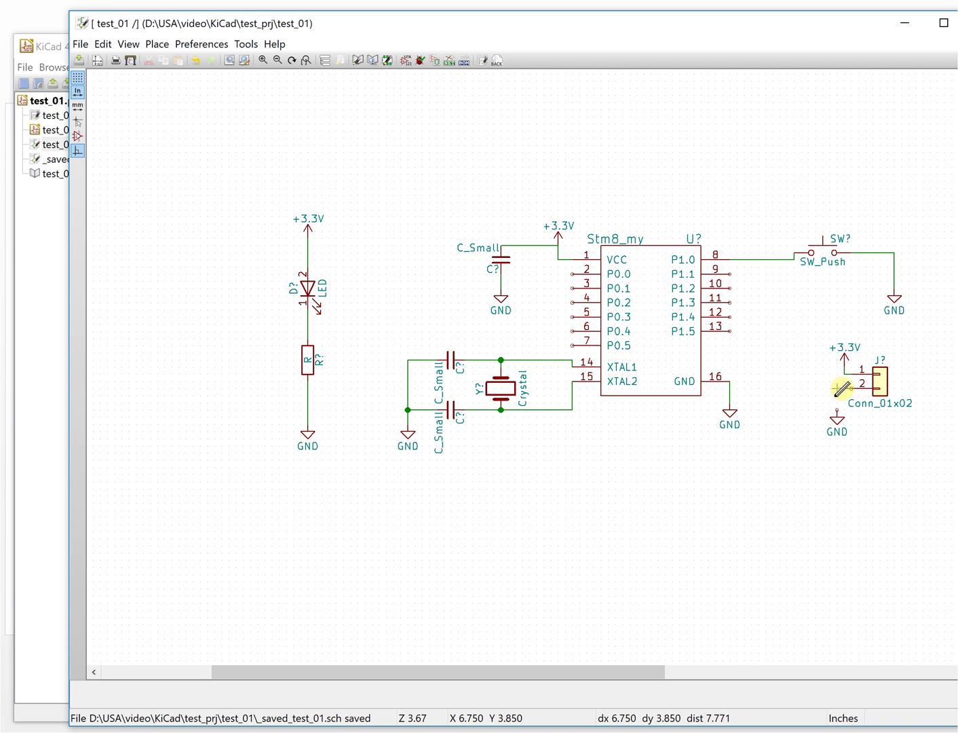
pyautogui.click(837, 417)
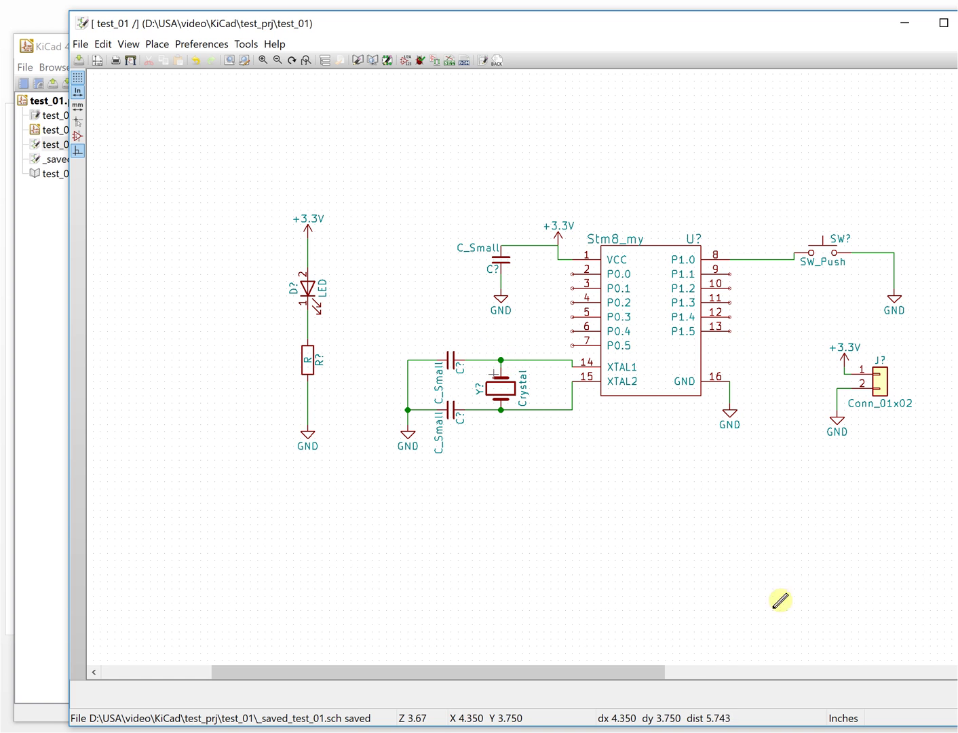
# - Add no-connect flags to the unused Stm8_my pins P1.1 through P1.5
pyautogui.moveTo(648, 682); pyautogui.dragTo(697, 692)
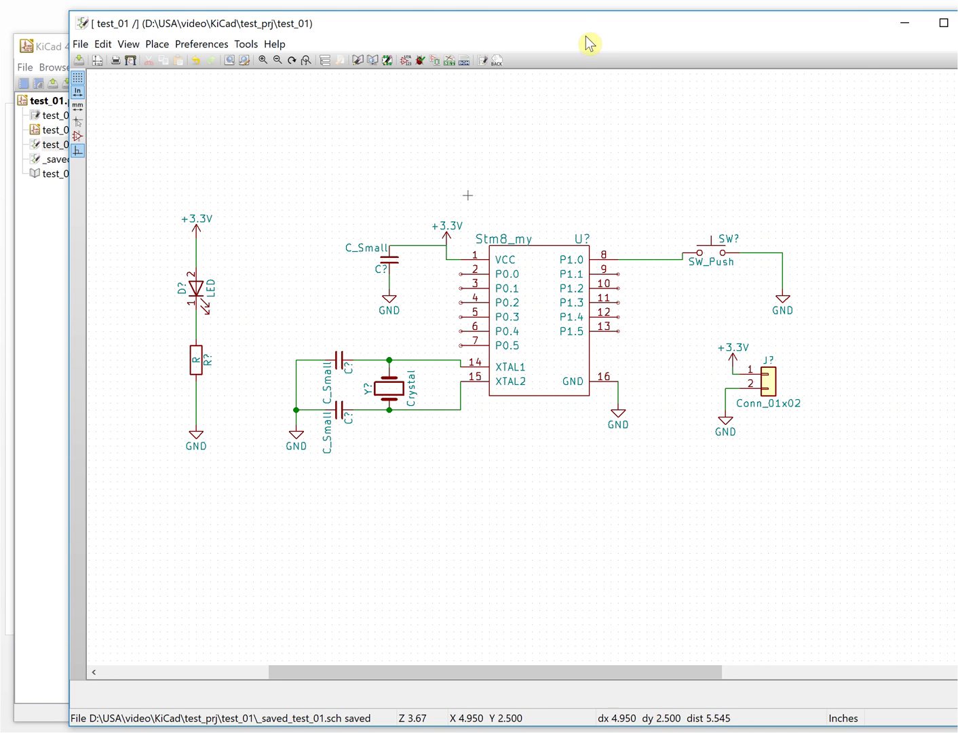
pyautogui.moveTo(578, 23); pyautogui.dragTo(495, 26)
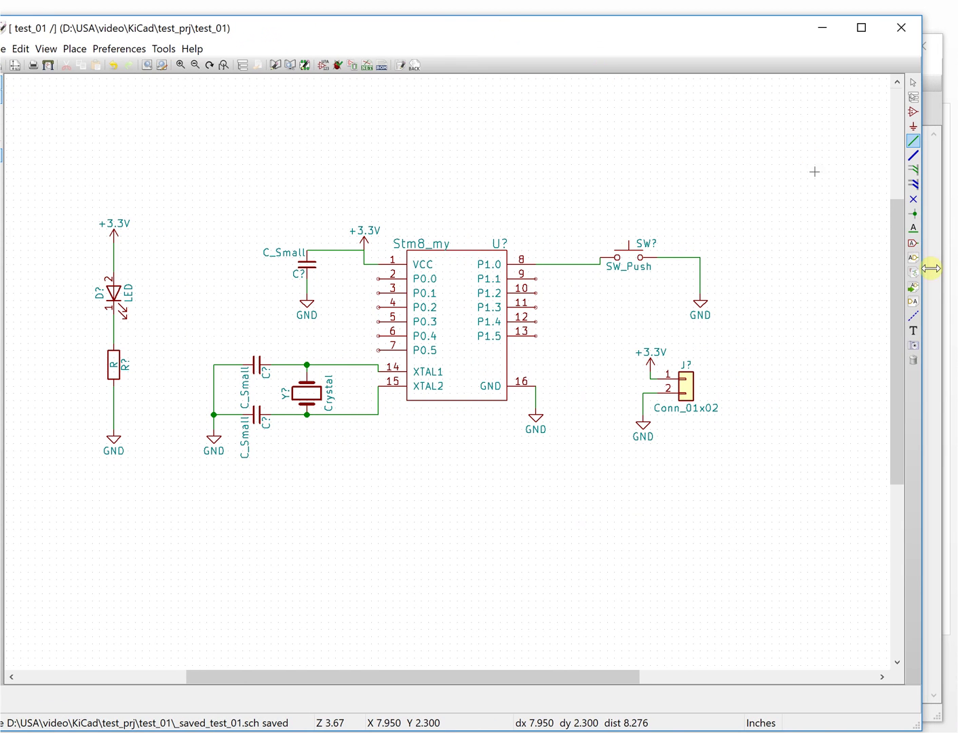
pyautogui.click(913, 200)
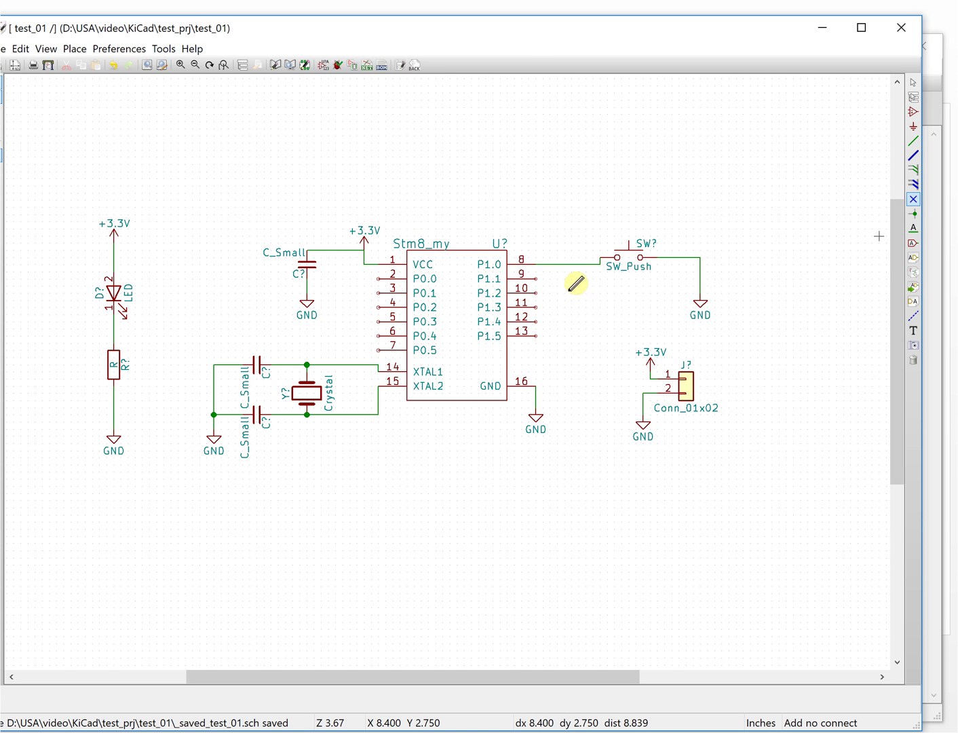
pyautogui.click(536, 279)
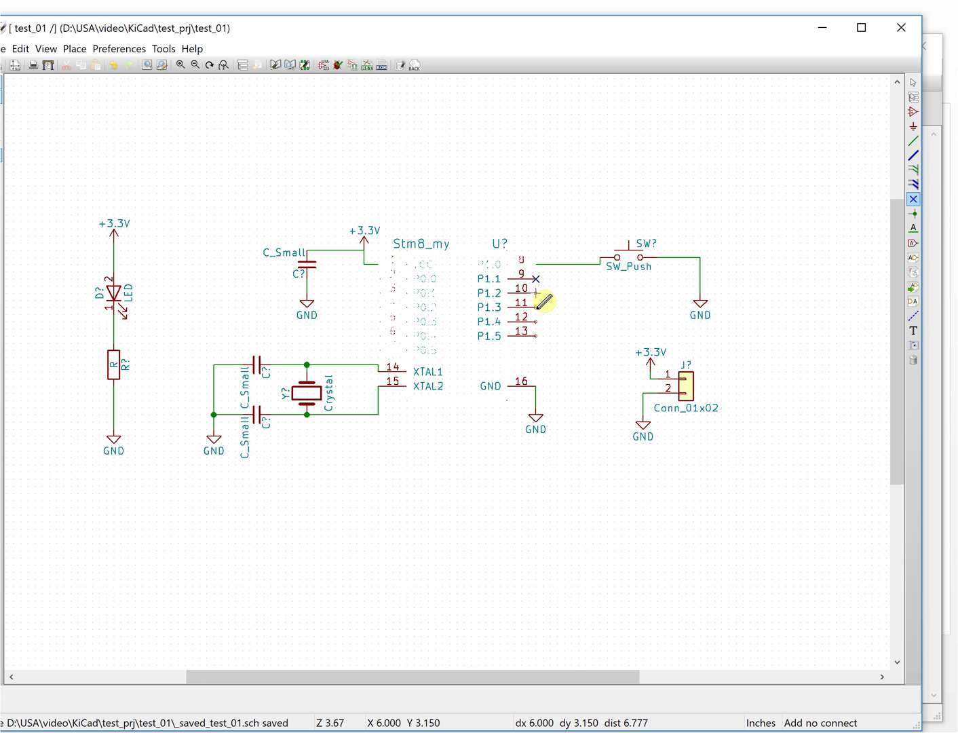
pyautogui.click(536, 308)
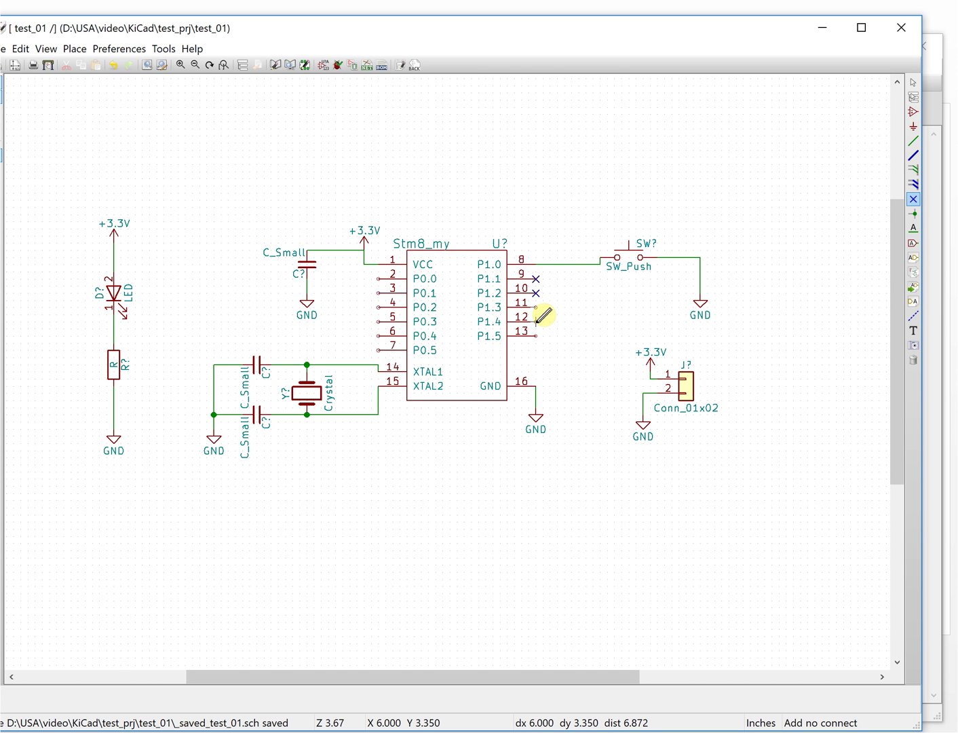
pyautogui.click(536, 322)
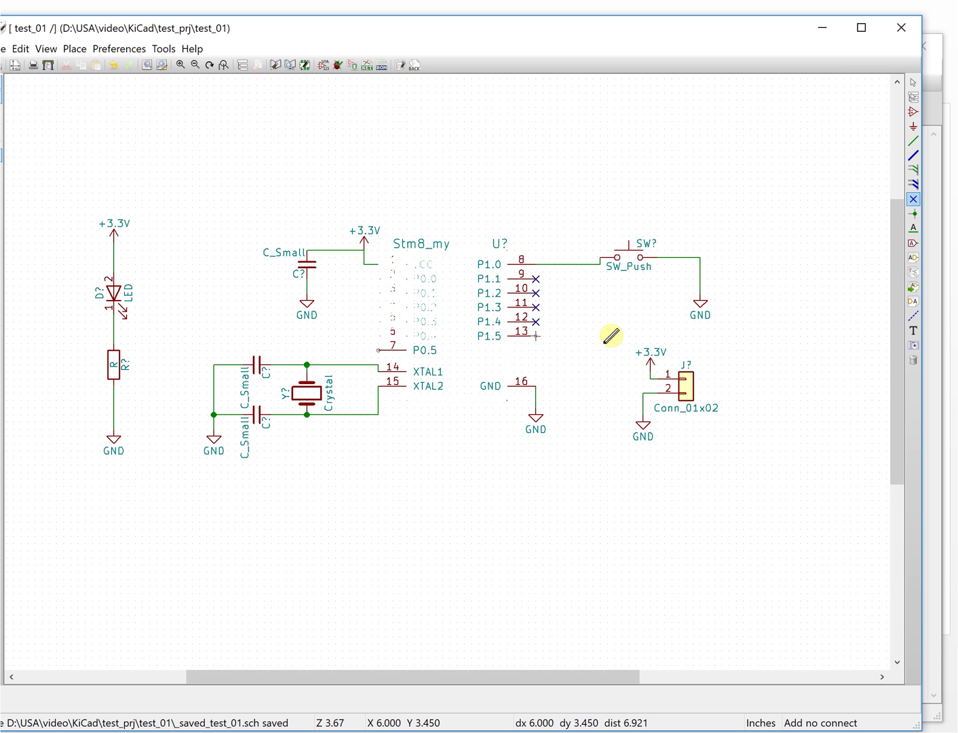
# - Add no-connect flags to the unused Stm8_my pins P0.0 through P0.5, and leave no-connect placement
pyautogui.click(378, 279)
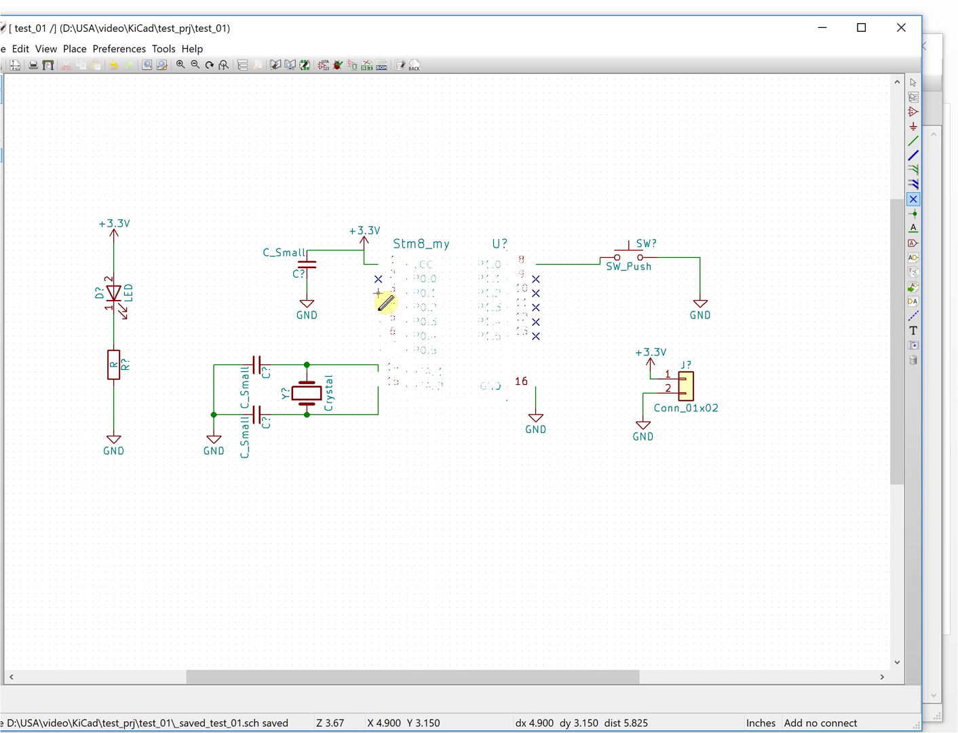
pyautogui.click(378, 308)
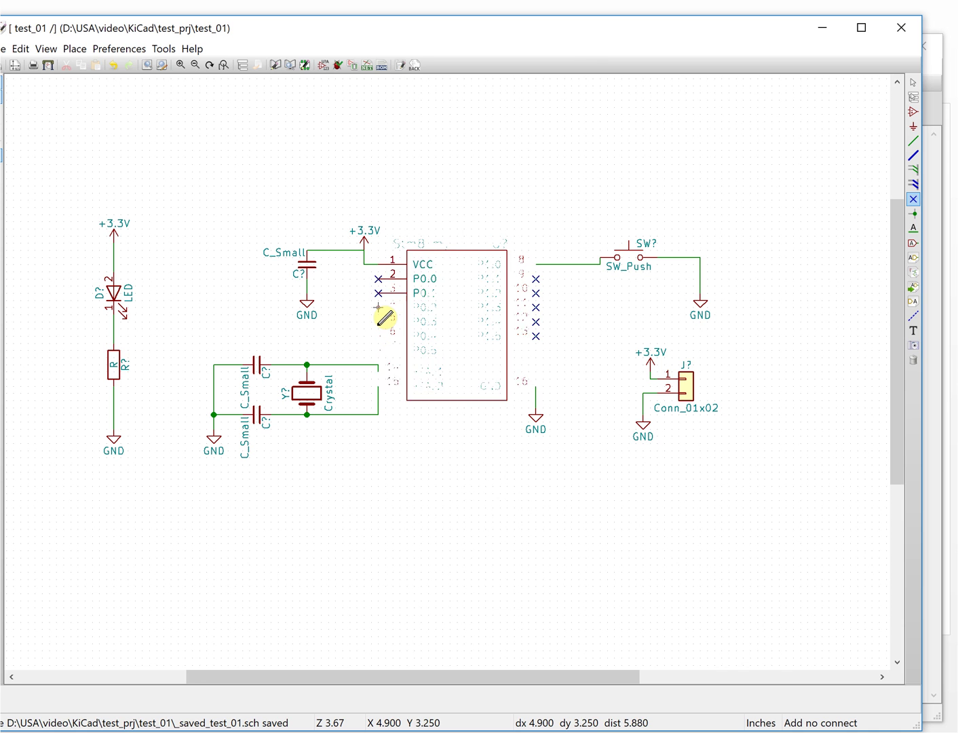
pyautogui.click(378, 322)
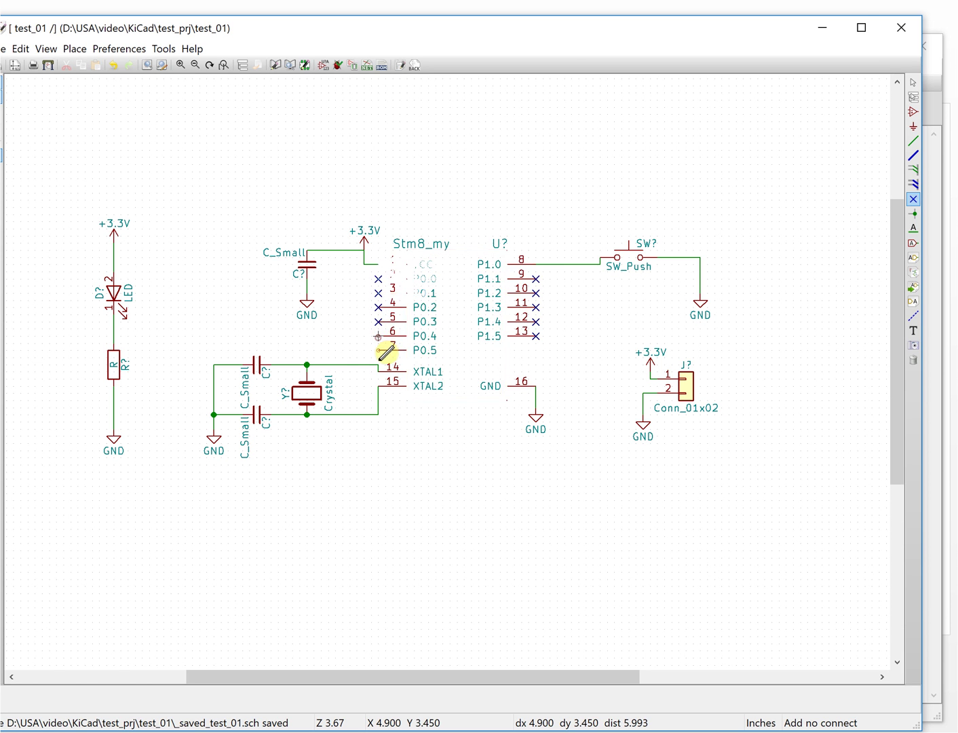
pyautogui.click(378, 350)
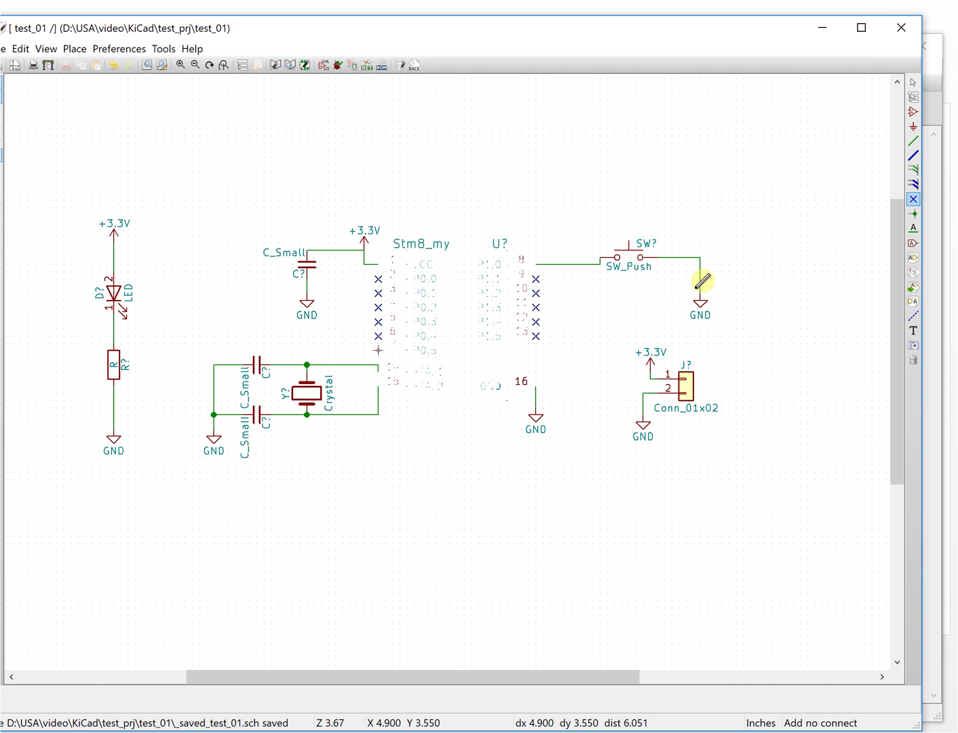
pyautogui.rightClick(579, 187)
pyautogui.click(588, 188)
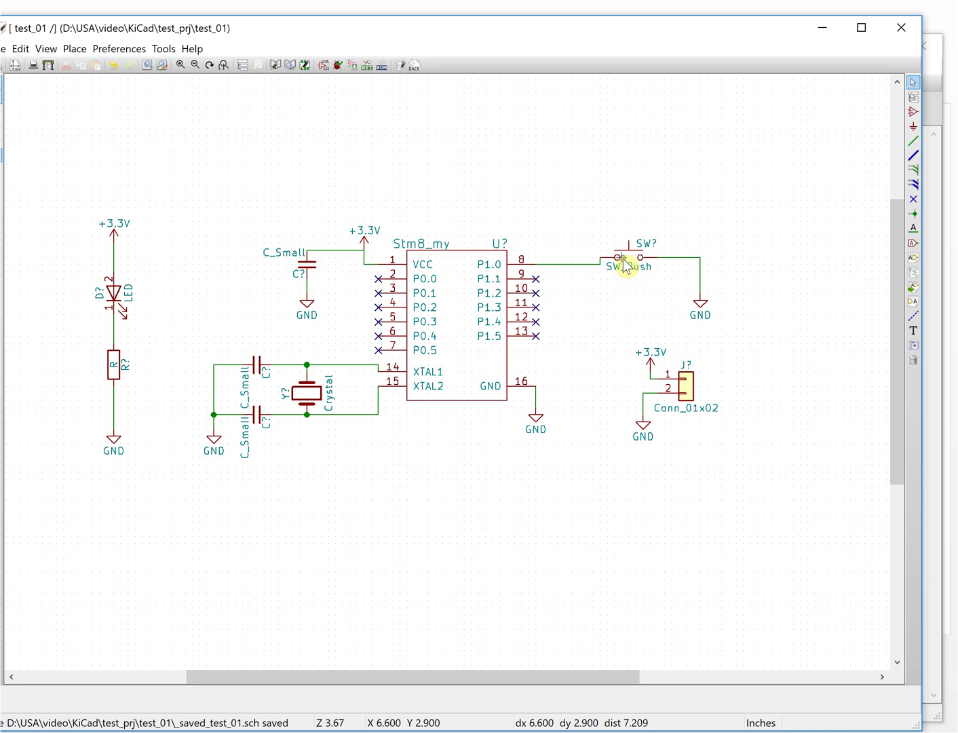
# - Move SW_Push down one grid step so its pins line up with the P1.0 wire
pyautogui.rightClick(624, 265)
pyautogui.click(626, 265)
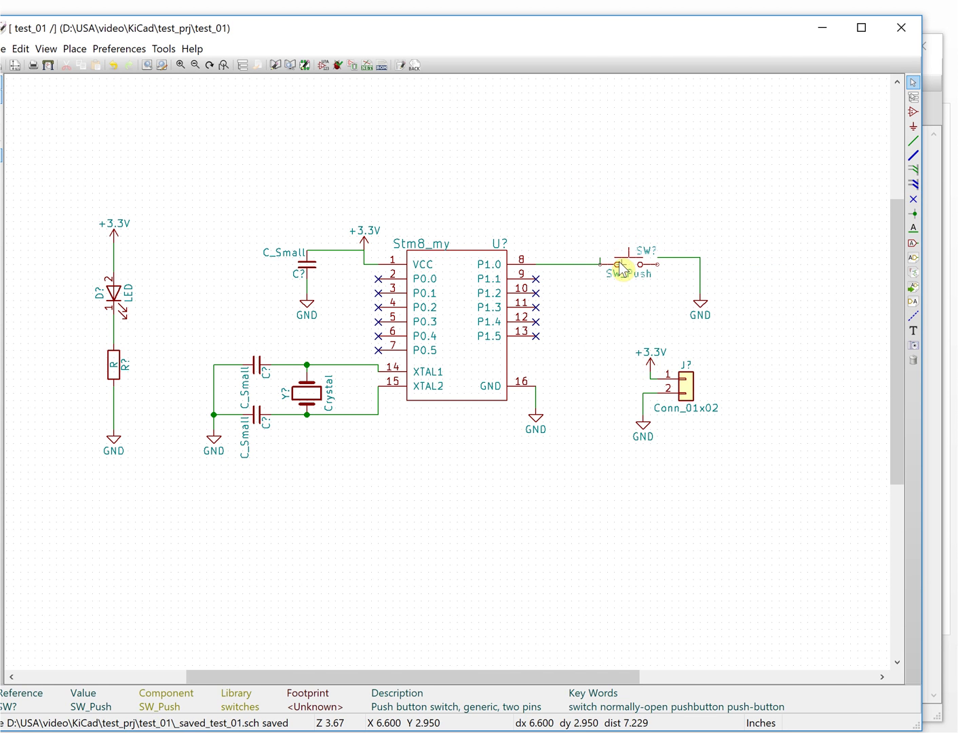
pyautogui.click(659, 266)
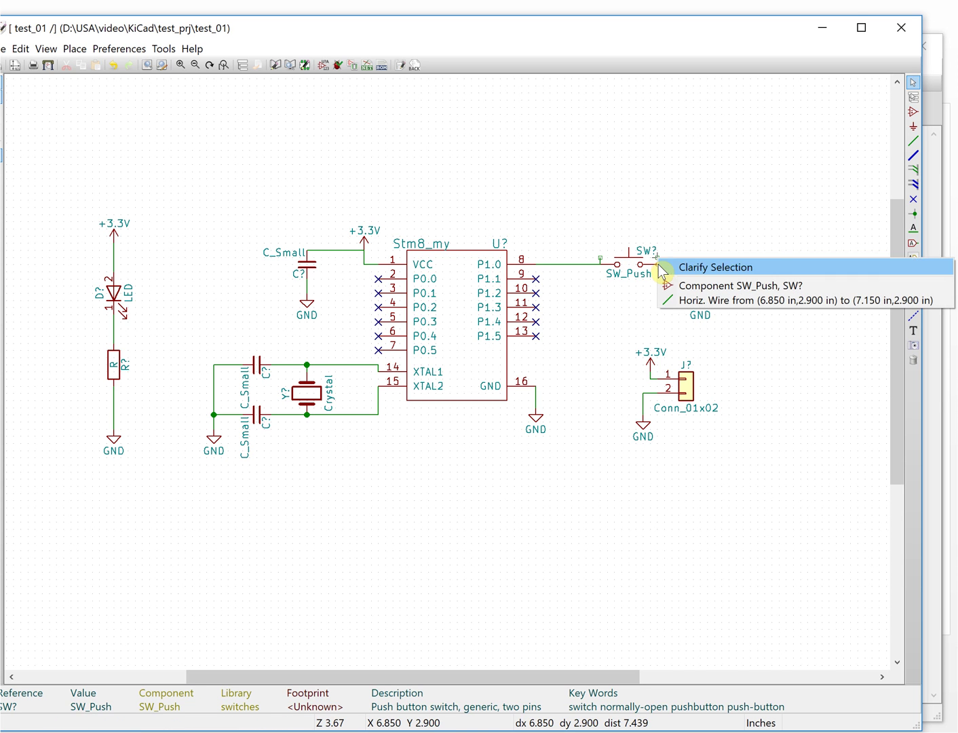
pyautogui.click(693, 301)
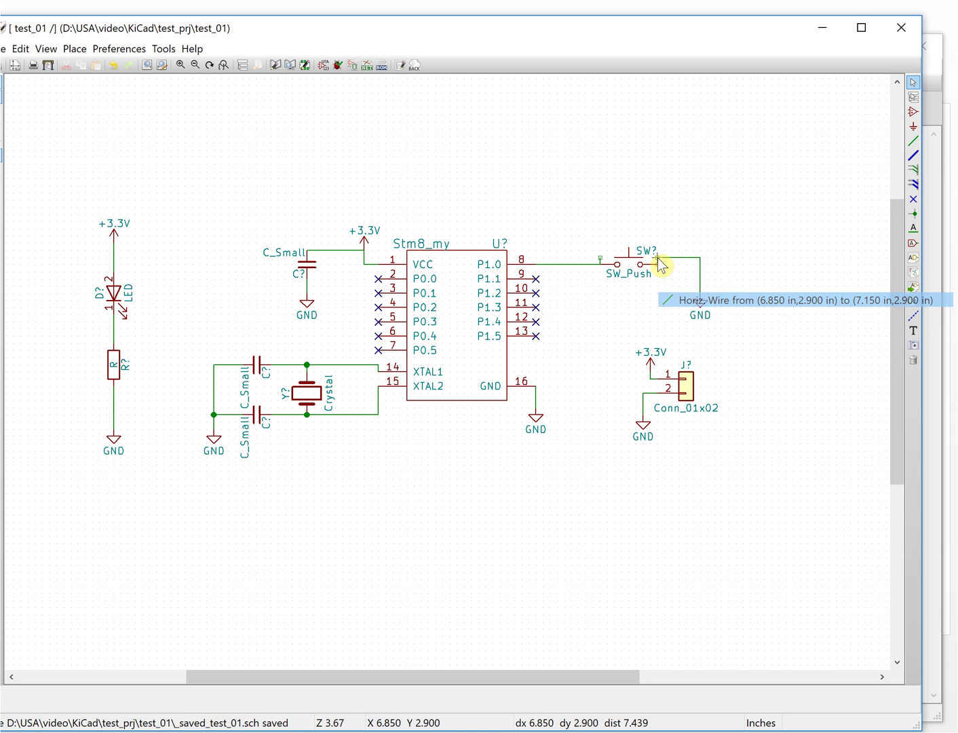
pyautogui.click(658, 265)
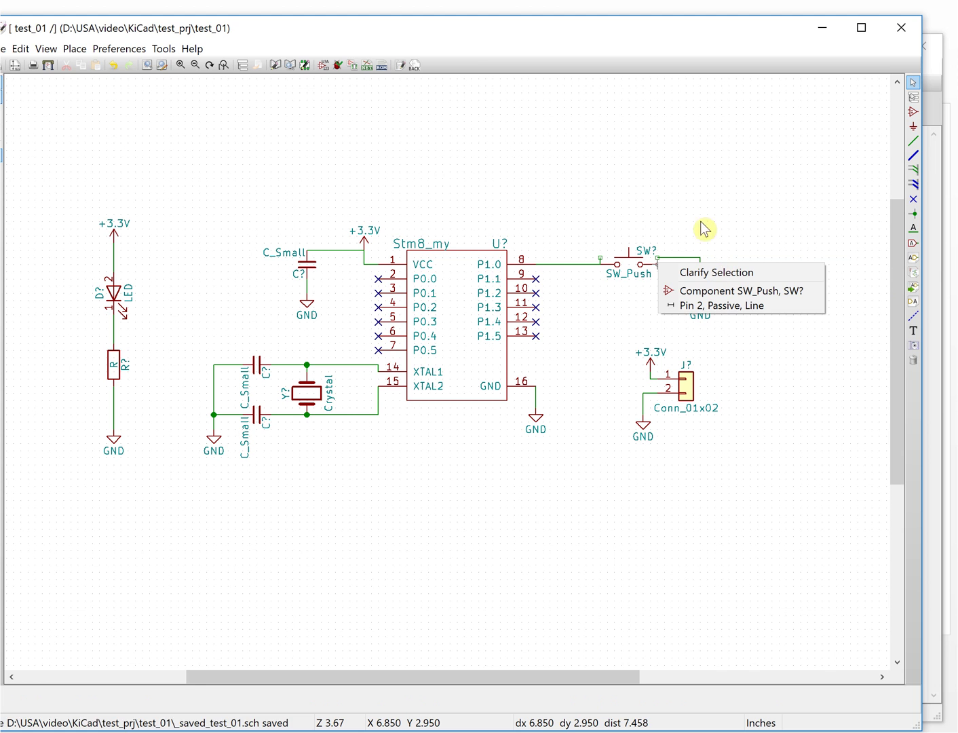
pyautogui.click(661, 271)
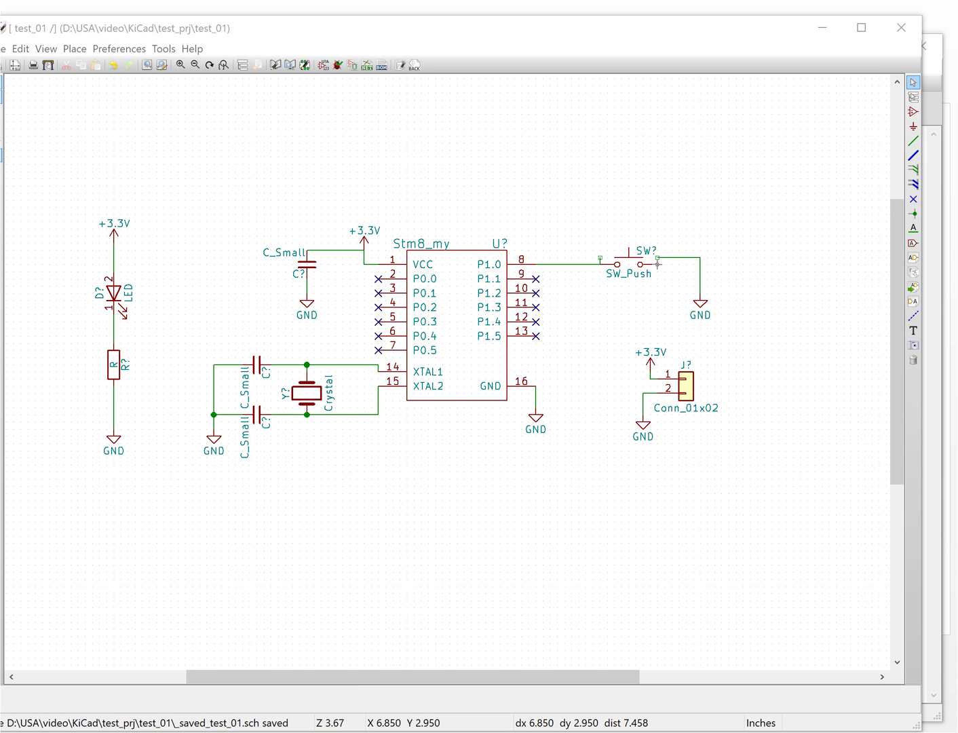
# - Delete the leftover short vertical wire at the left pin of SW_Push
pyautogui.scroll(3, 658, 265)
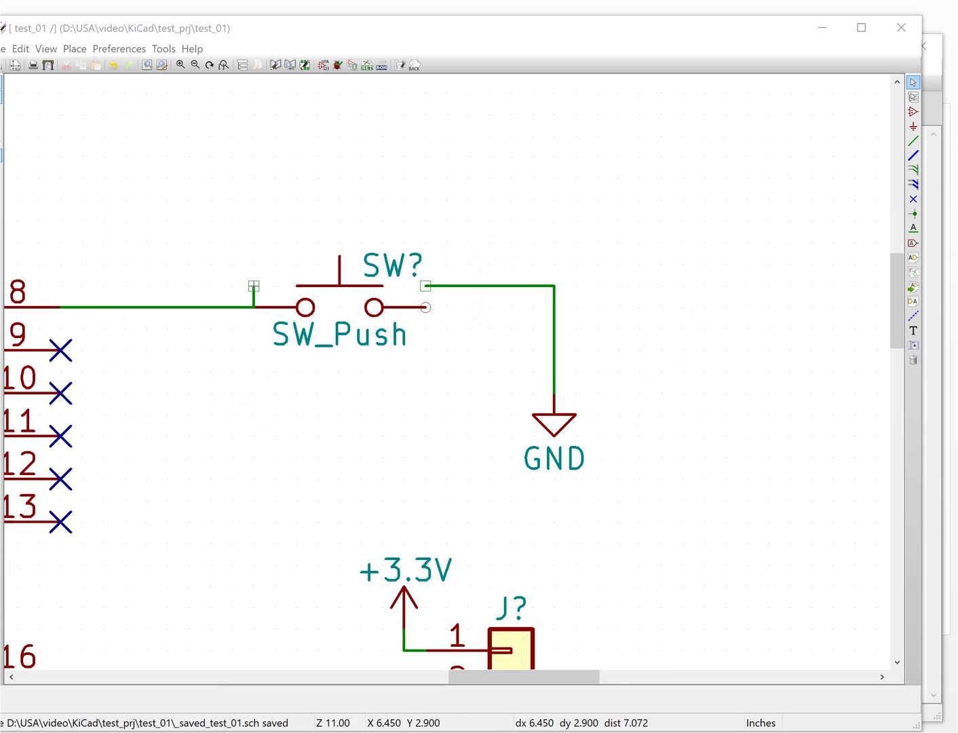
pyautogui.click(254, 299)
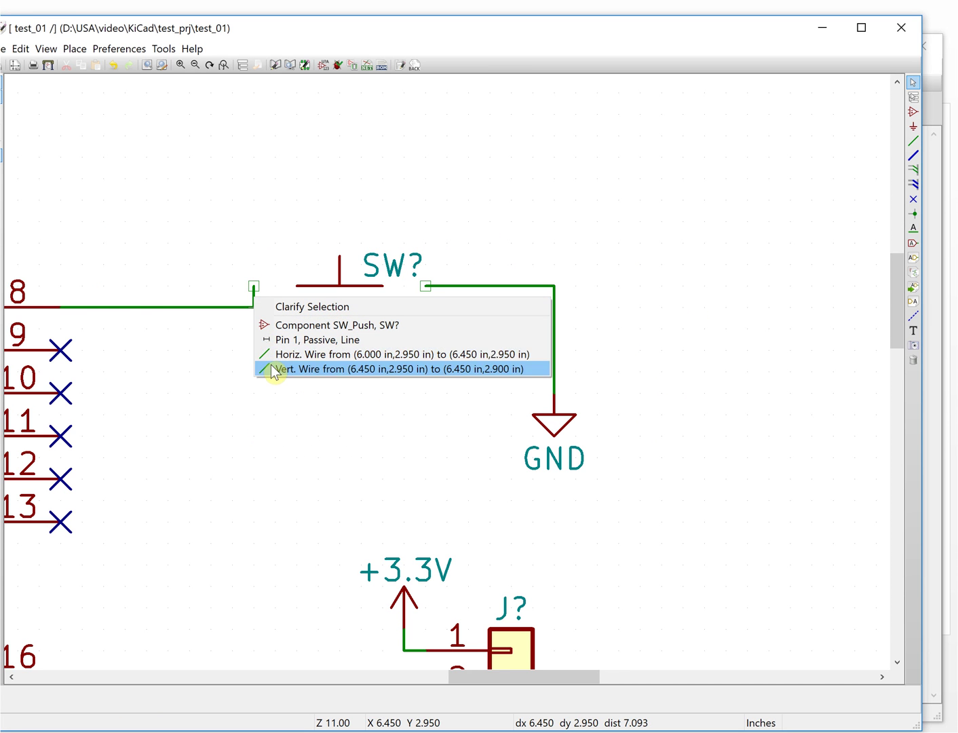
pyautogui.click(254, 308)
pyautogui.click(254, 308)
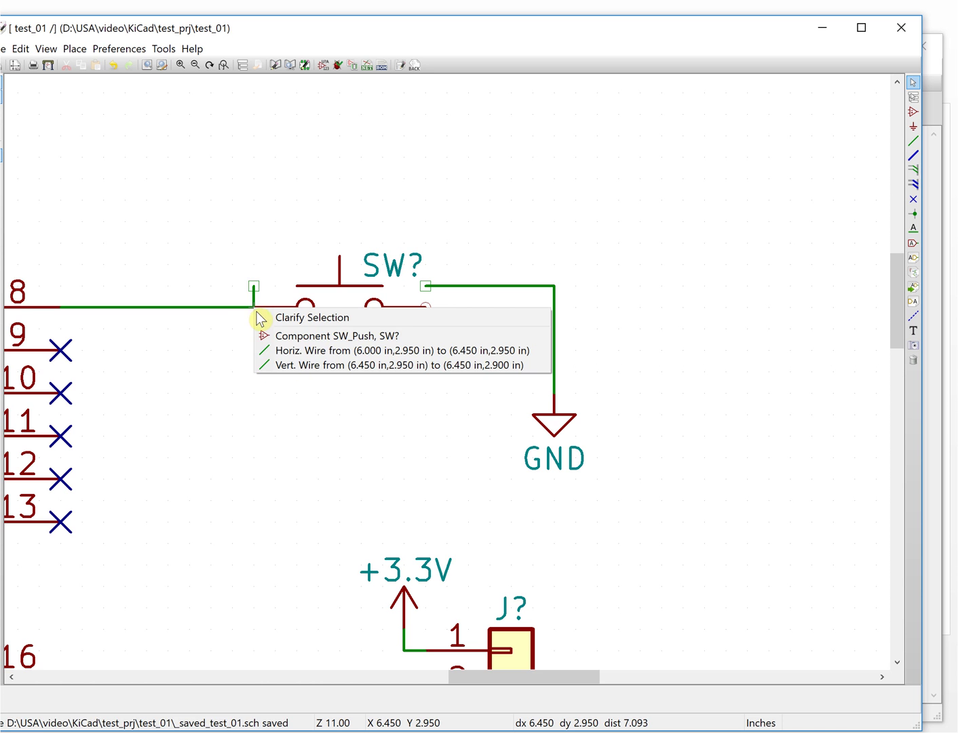
pyautogui.click(252, 310)
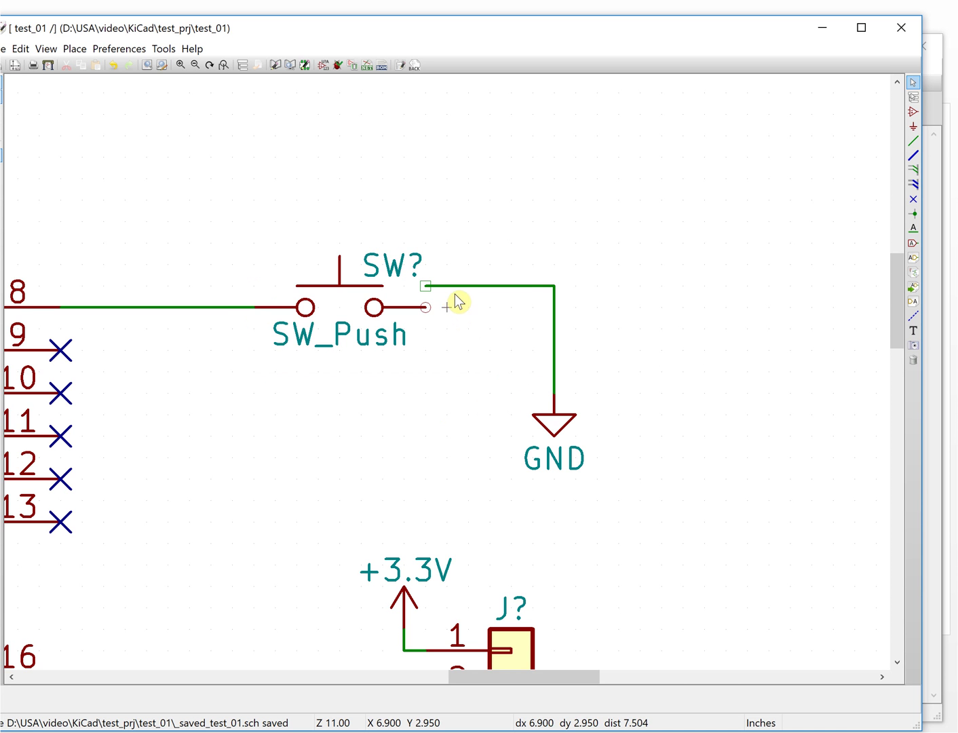
# - Drag the horizontal GND wire beside SW_Push down onto the switch's right pin
pyautogui.rightClick(506, 294)
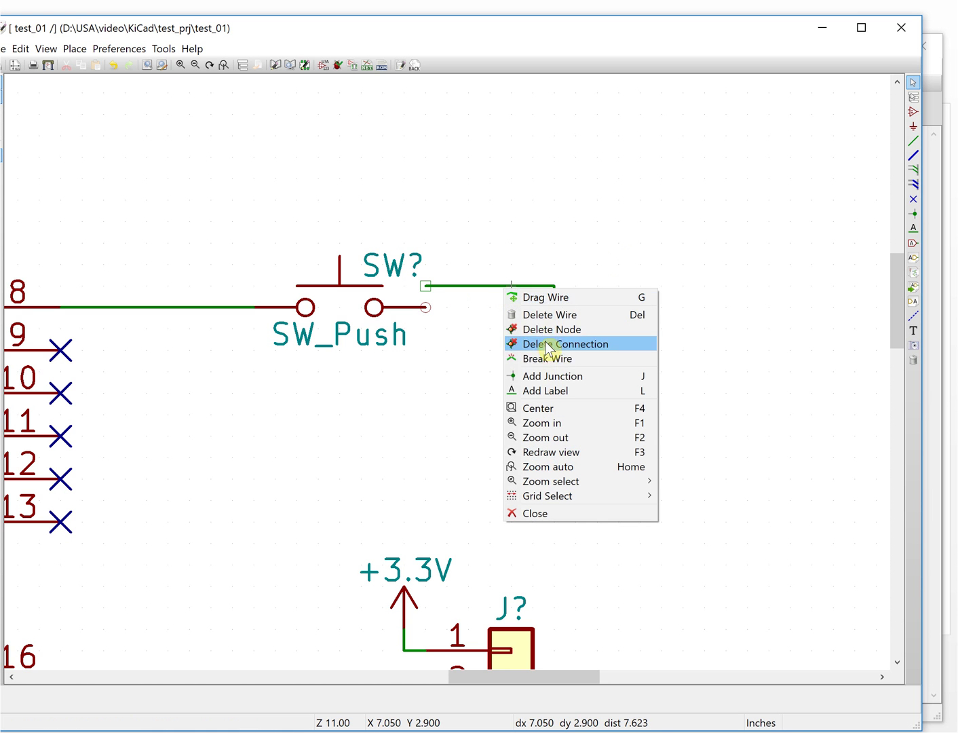
pyautogui.click(537, 300)
pyautogui.click(515, 307)
pyautogui.scroll(-2, 451, 380)
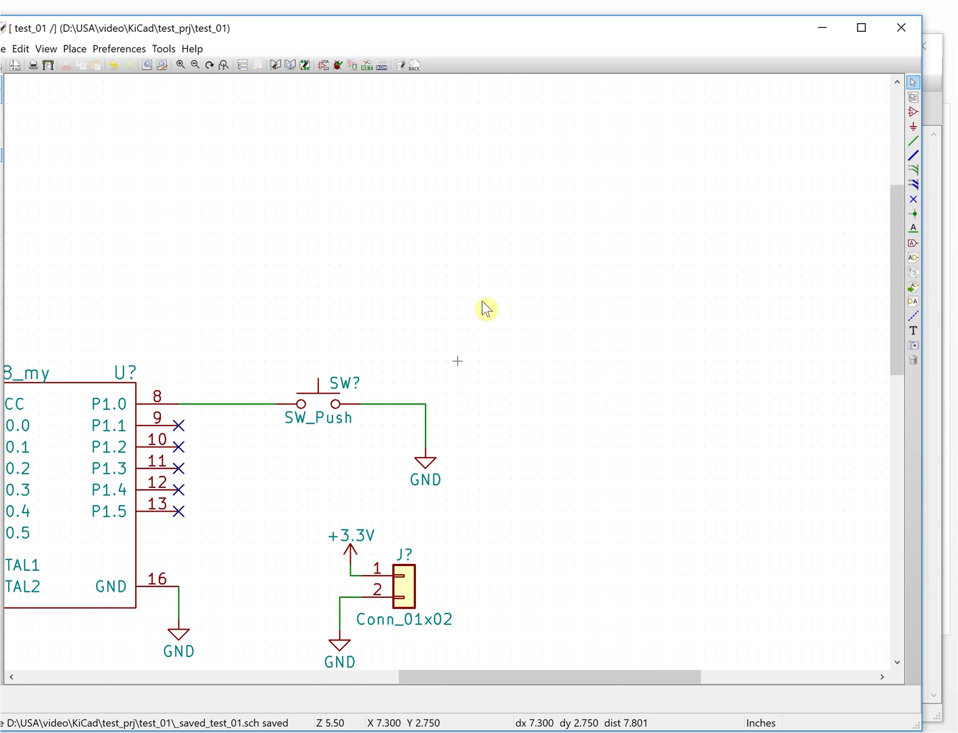
# - Drag the +3.3V symbol above Conn_01x02 one grid step left so it aligns vertically with the connector's GND symbol
pyautogui.scroll(-1, 334, 598)
pyautogui.scroll(1, 325, 587)
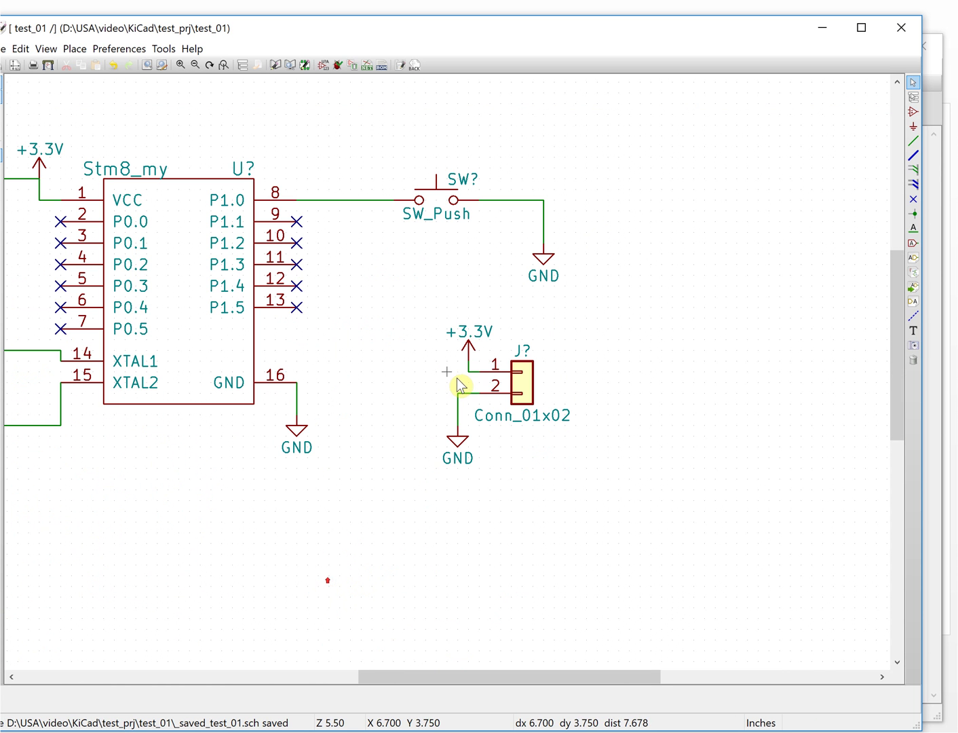
pyautogui.click(471, 352)
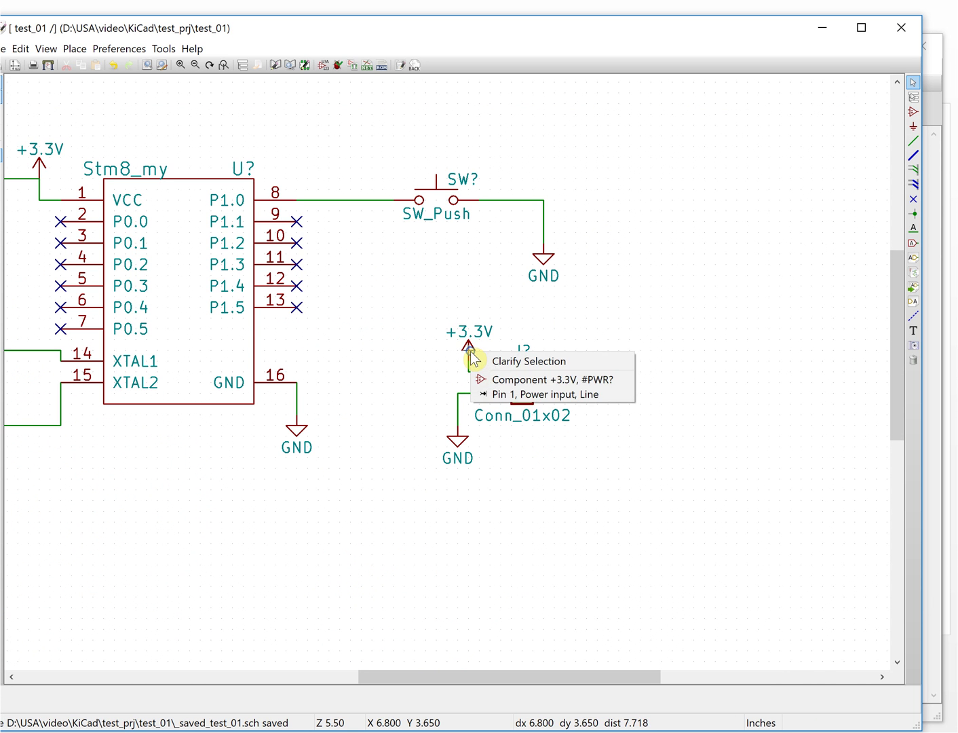
pyautogui.press('Return')
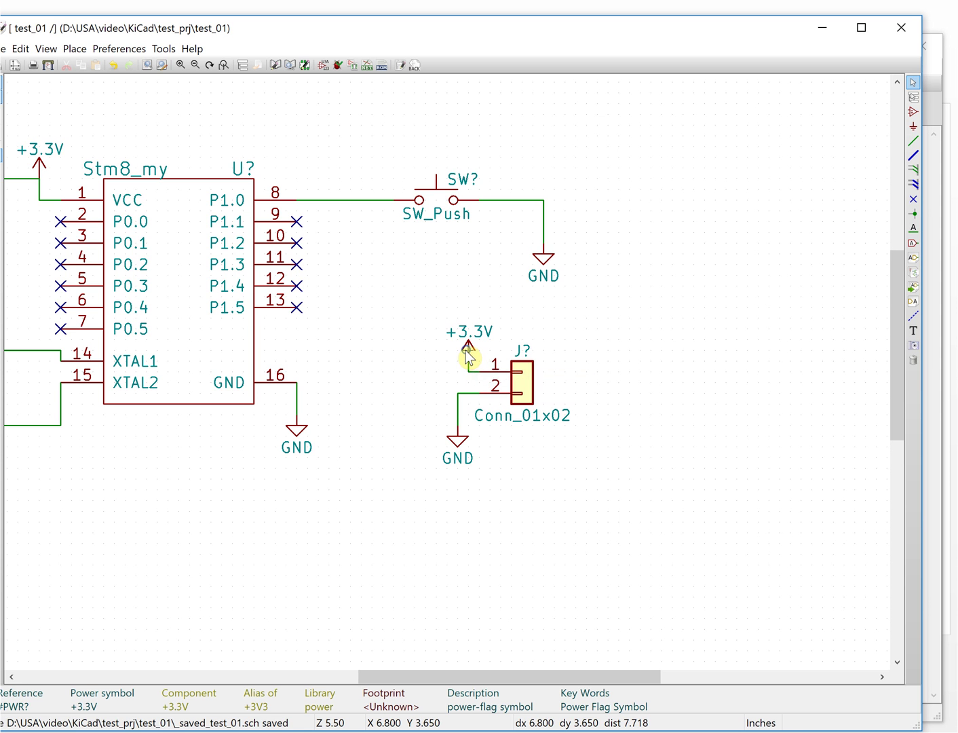
pyautogui.rightClick(467, 351)
pyautogui.press('Down')
pyautogui.press('Down')
pyautogui.press('Return')
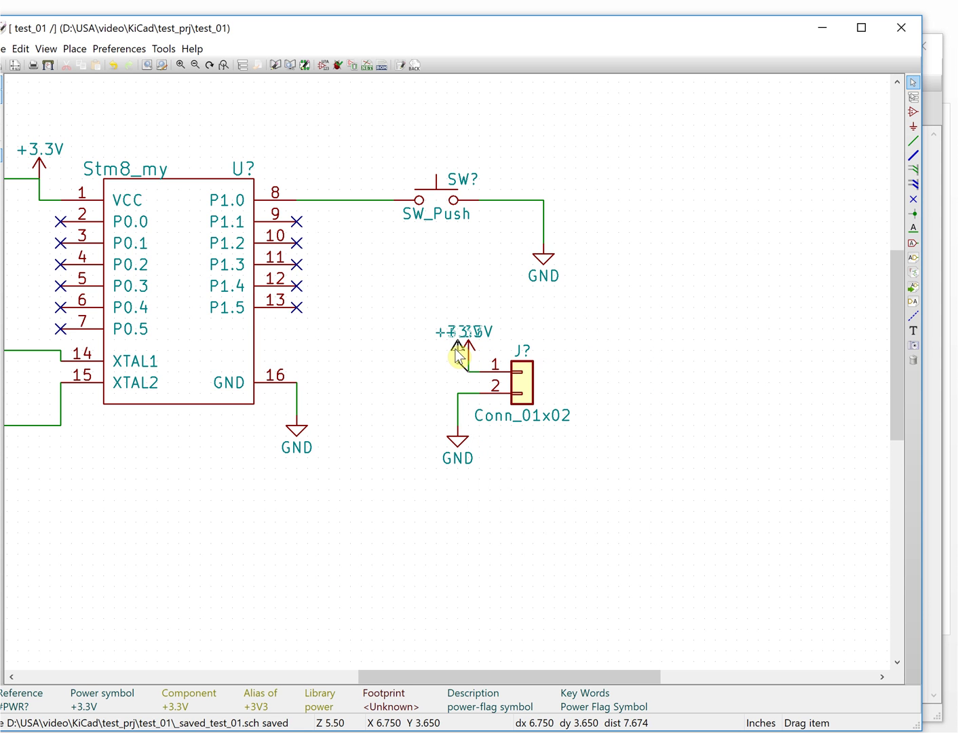
pyautogui.click(457, 362)
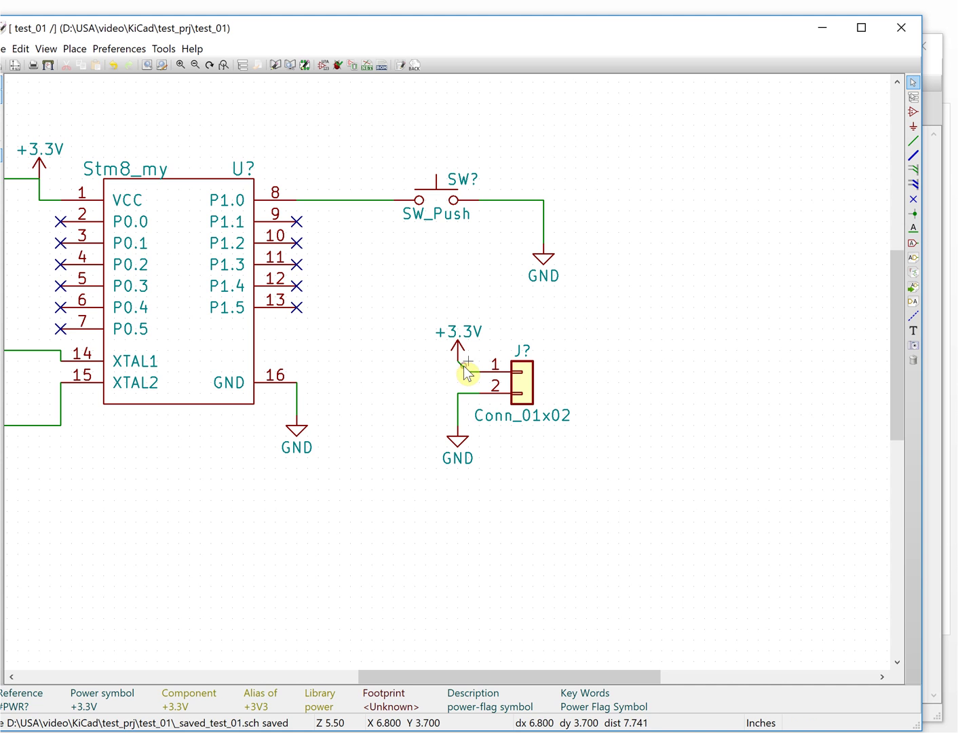
# - Delete the skewed wiring left between the +3.3V symbol and pin 1 of Conn_01x02
pyautogui.click(464, 367)
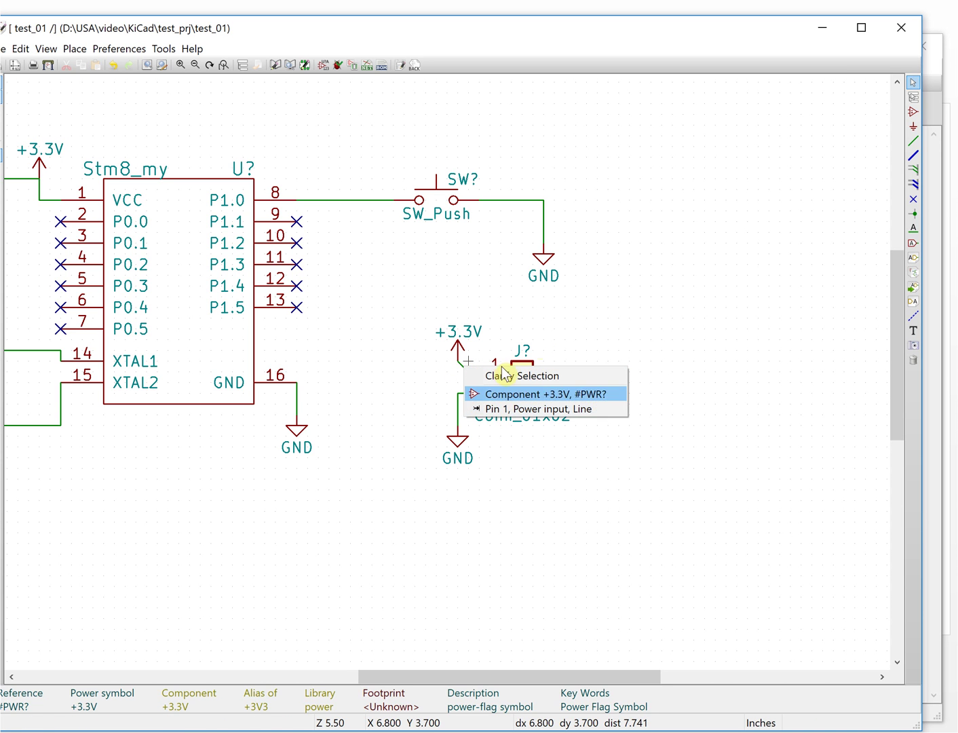
pyautogui.click(562, 346)
pyautogui.click(465, 362)
pyautogui.click(446, 372)
pyautogui.click(466, 362)
pyautogui.click(460, 368)
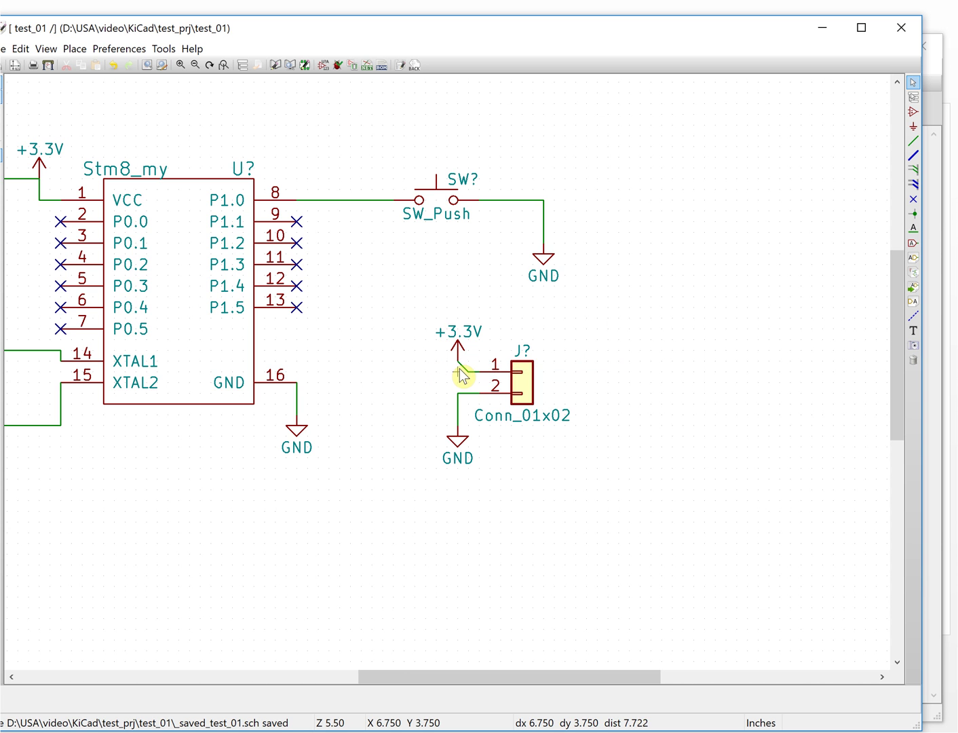
pyautogui.scroll(3, 451, 381)
pyautogui.click(448, 373)
pyautogui.click(446, 371)
pyautogui.press('Delete')
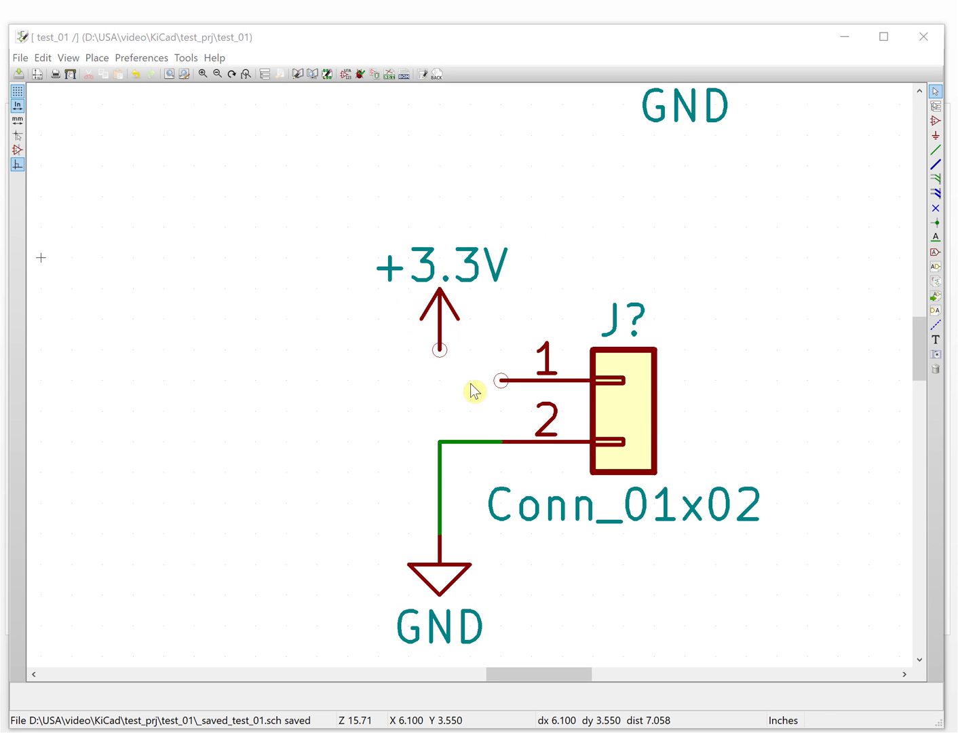
pyautogui.click(938, 152)
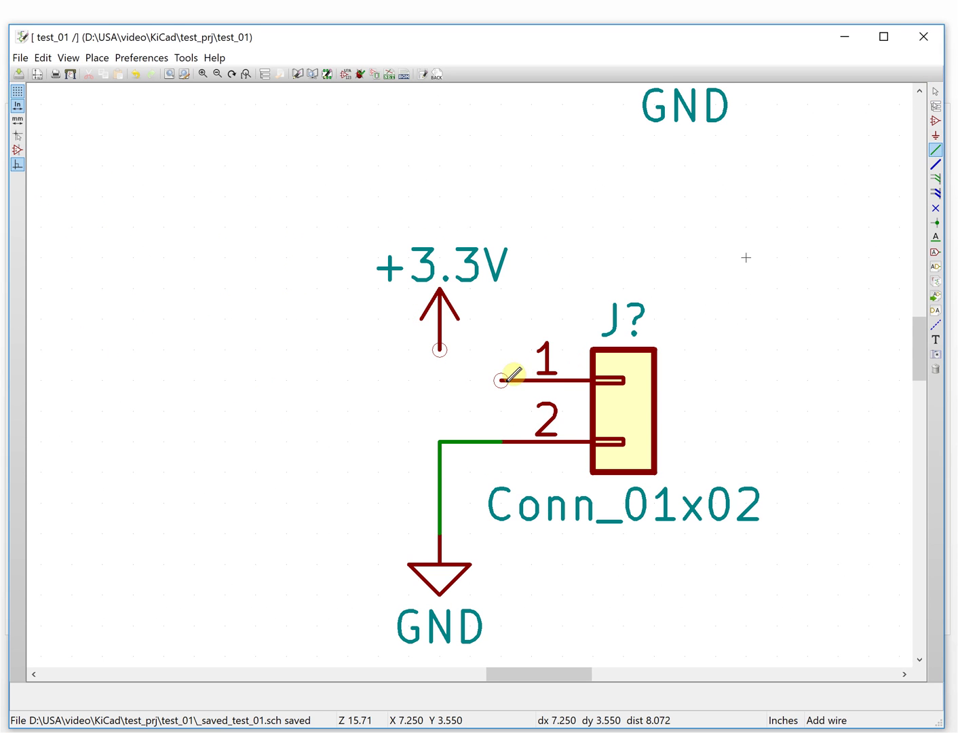
pyautogui.moveTo(501, 381); pyautogui.dragTo(438, 351)
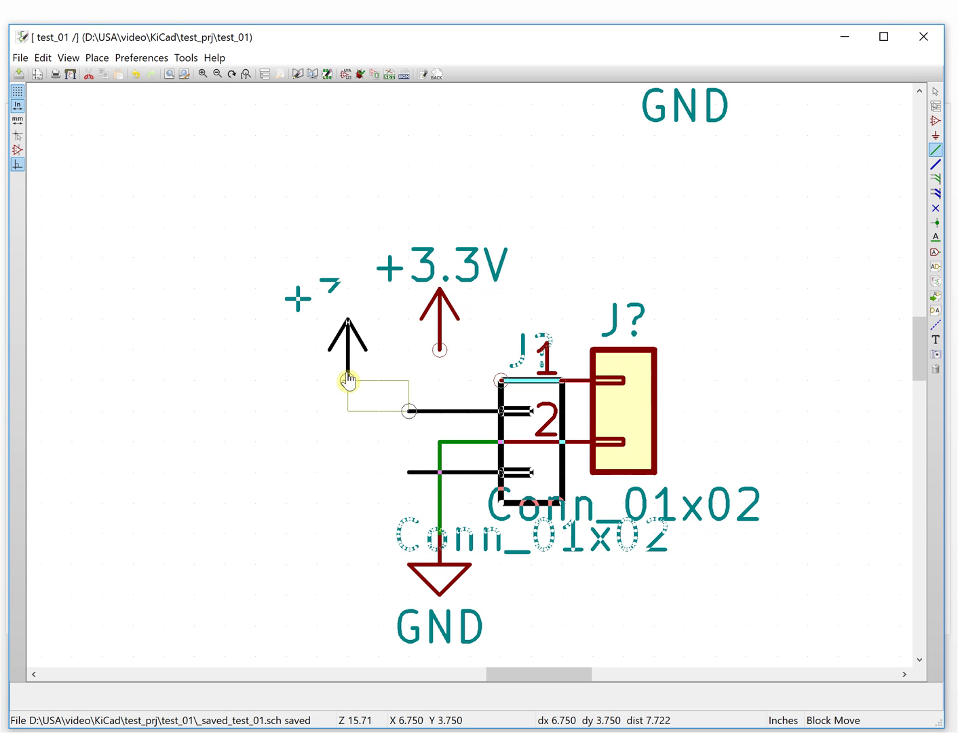
pyautogui.press('Escape')
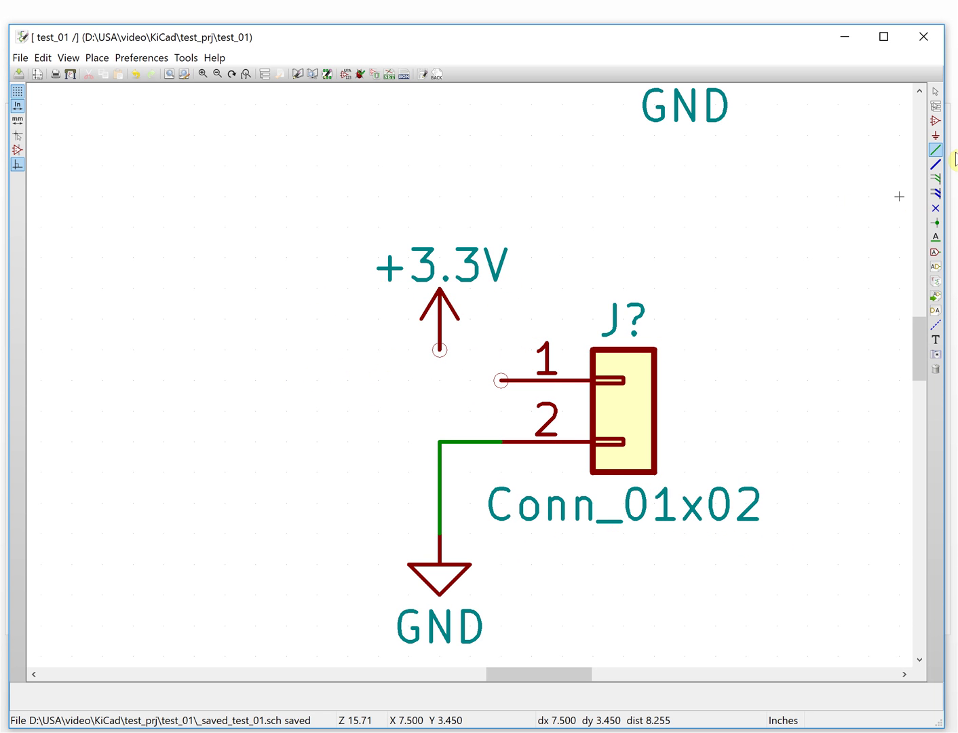
# - Wire pin 1 of Conn_01x02 to the +3.3V symbol with a right-angle bend, and end wire drawing
pyautogui.click(936, 149)
pyautogui.click(501, 381)
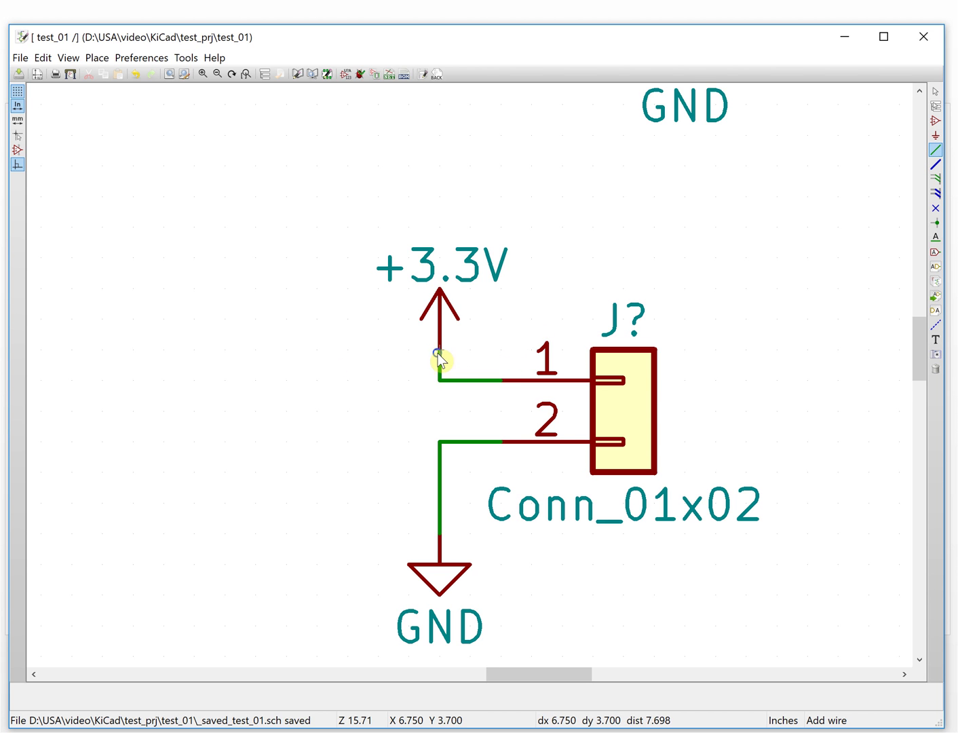
pyautogui.doubleClick(440, 351)
pyautogui.press('Escape')
# - Set the value of the resistor below the LED to 680R
pyautogui.scroll(-4, 475, 368)
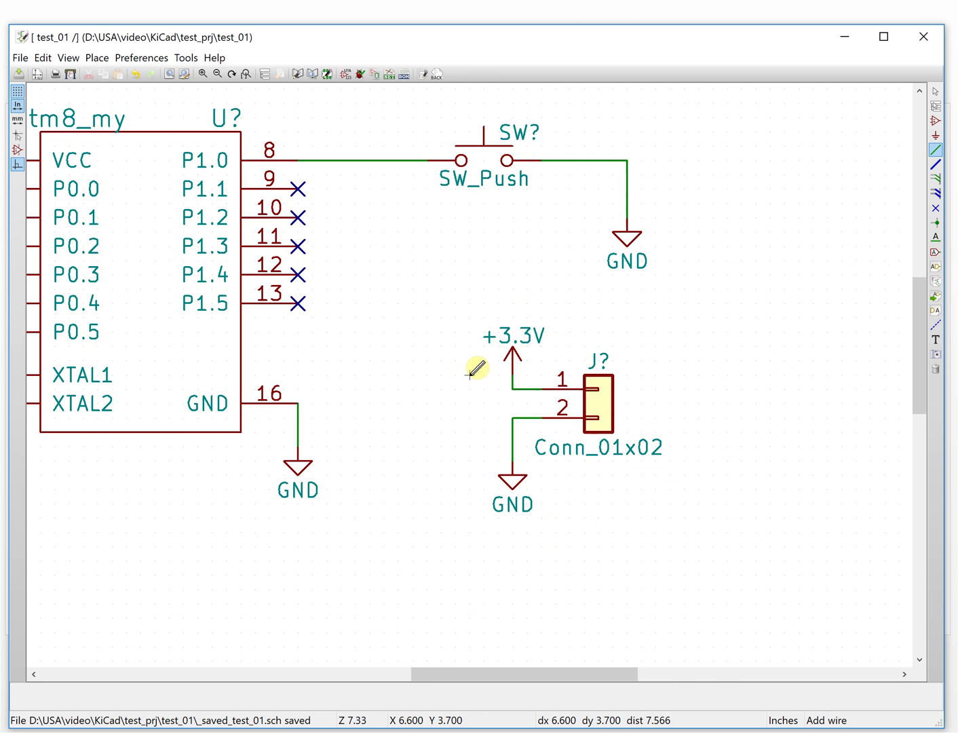
pyautogui.scroll(-2, 433, 321)
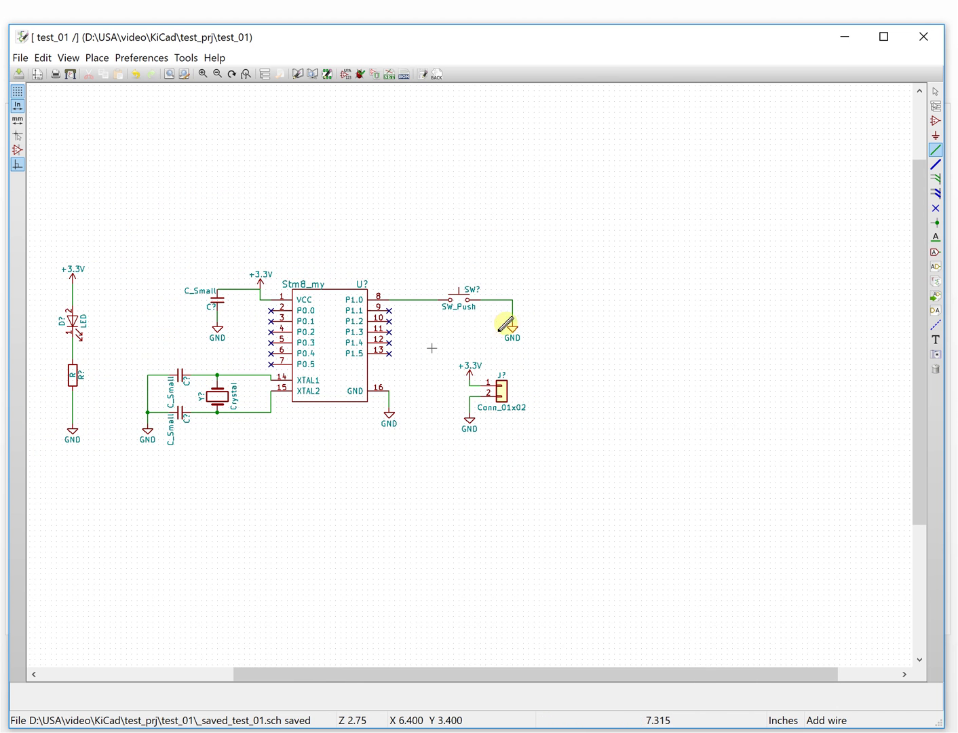
pyautogui.moveTo(320, 677); pyautogui.dragTo(137, 687)
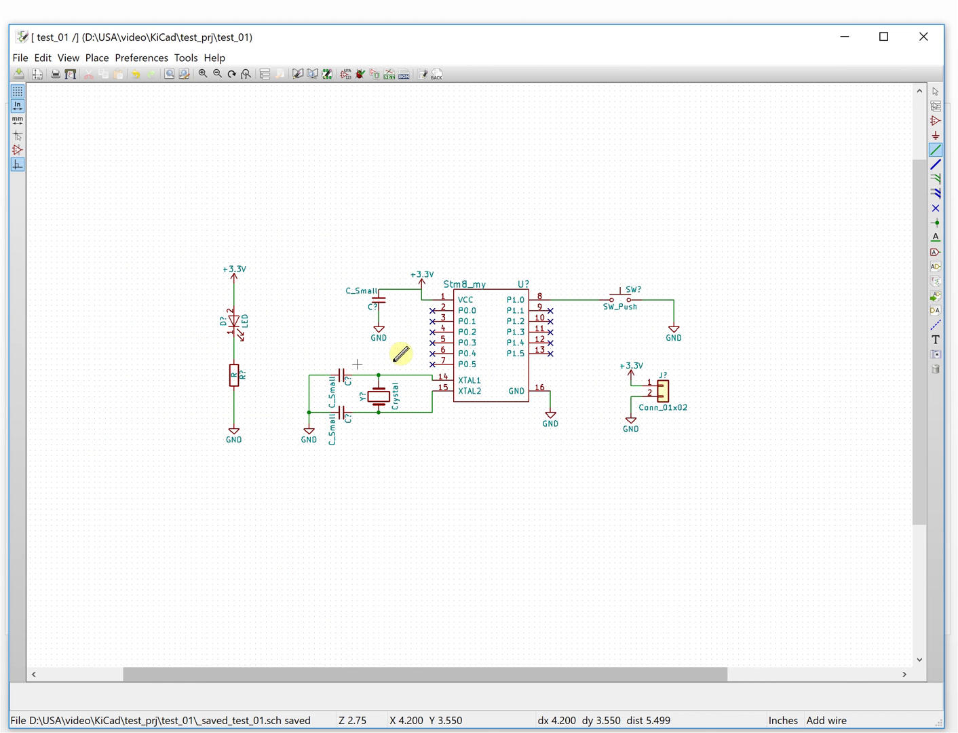
pyautogui.scroll(1, 392, 317)
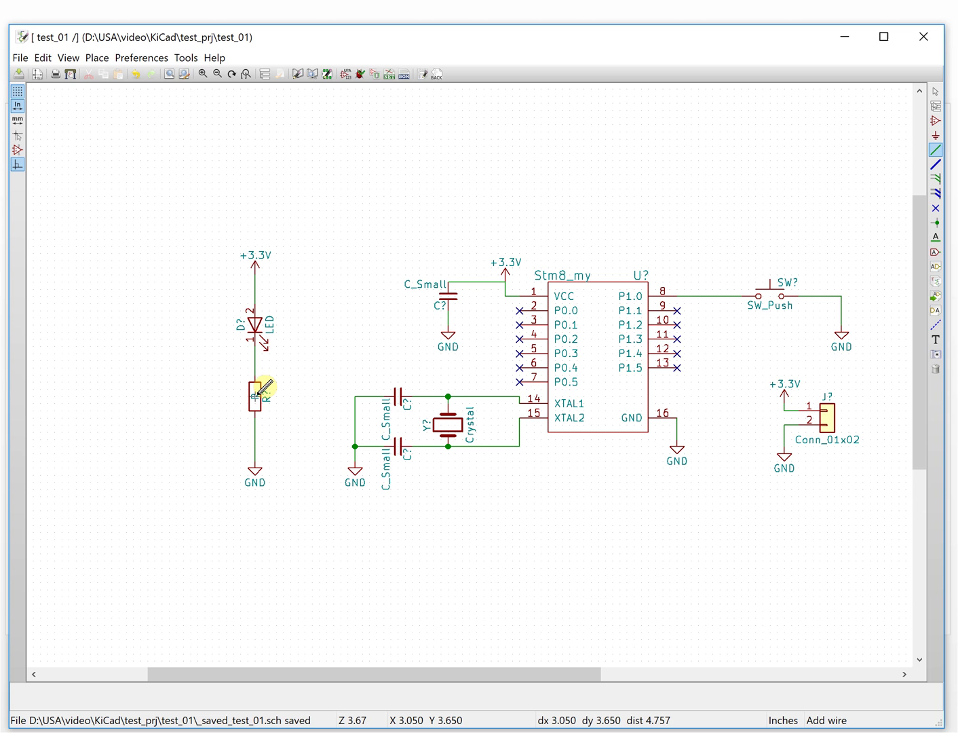
pyautogui.click(936, 121)
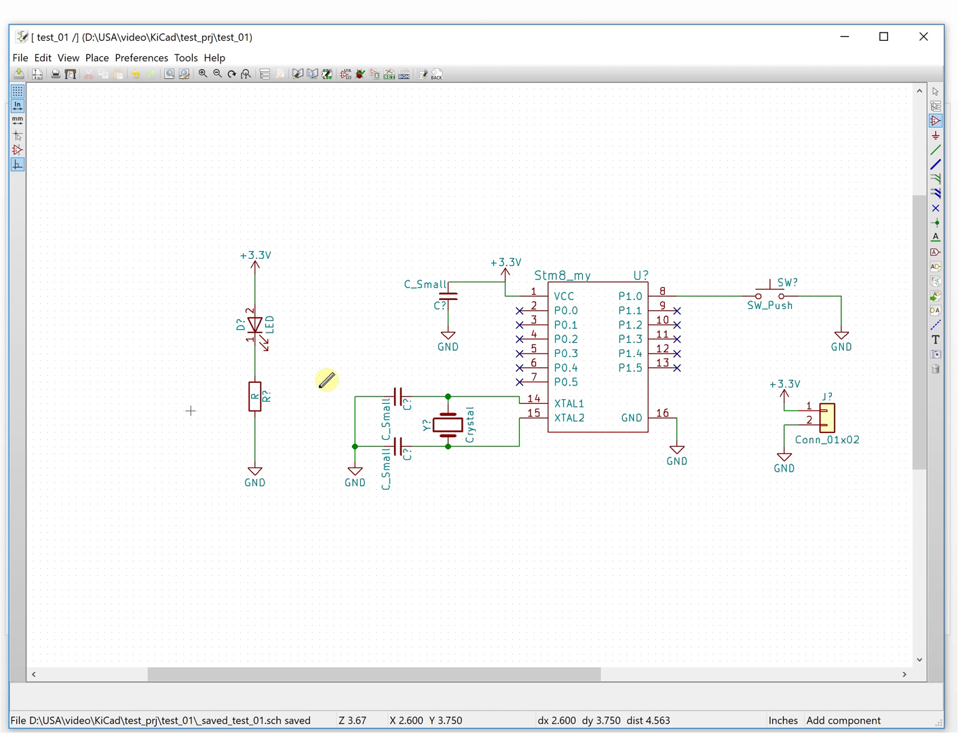
pyautogui.click(255, 395)
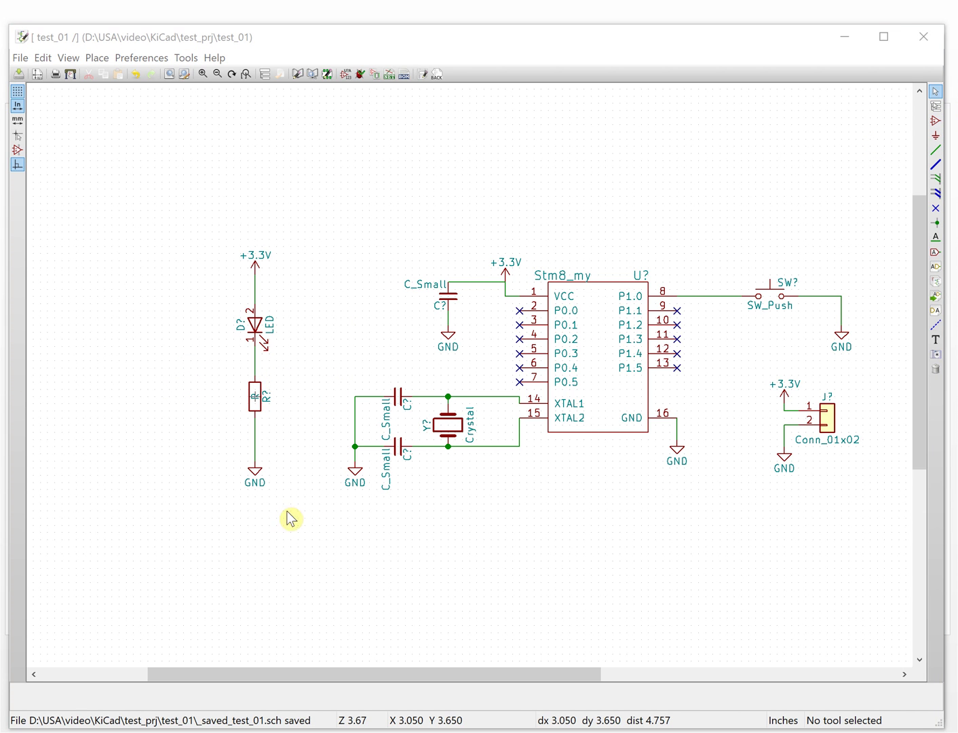
pyautogui.click(258, 402)
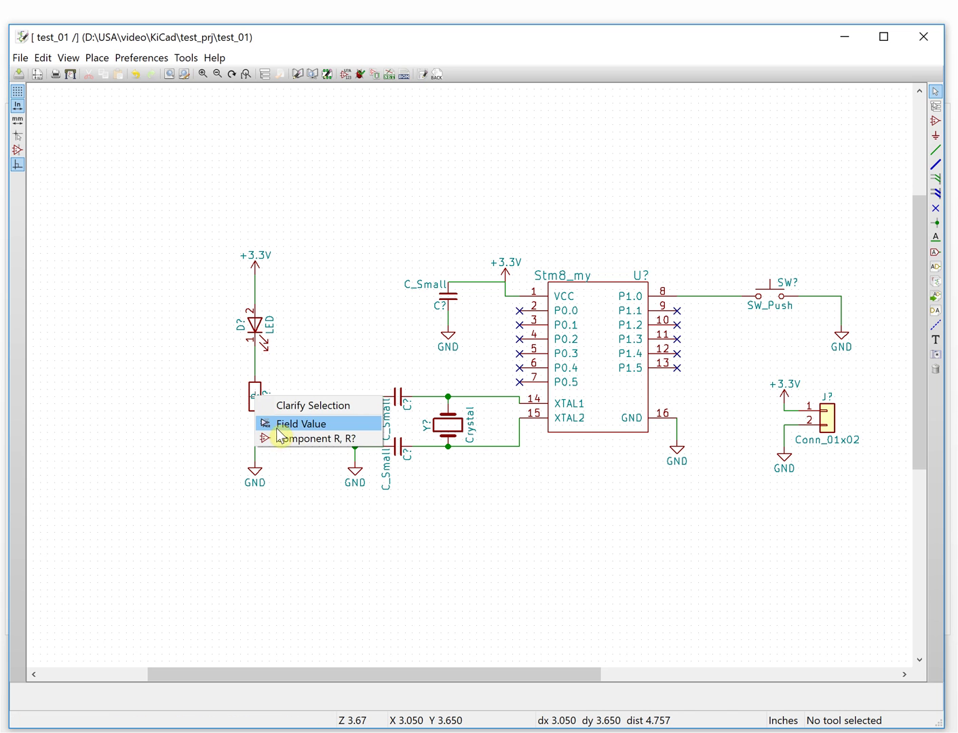
pyautogui.click(278, 427)
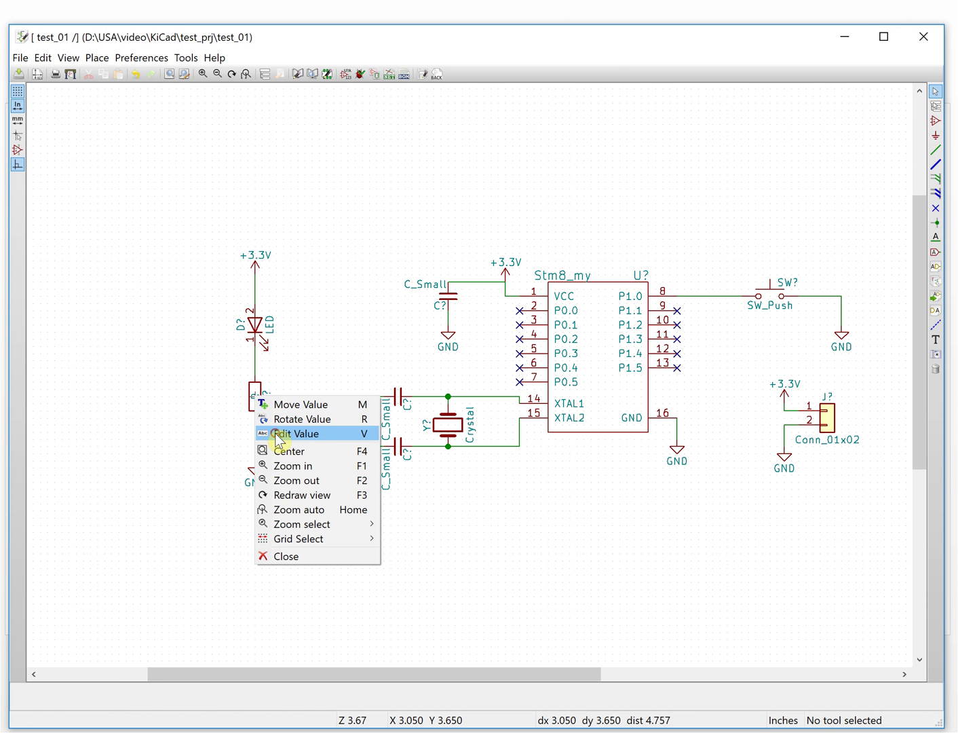
pyautogui.click(279, 434)
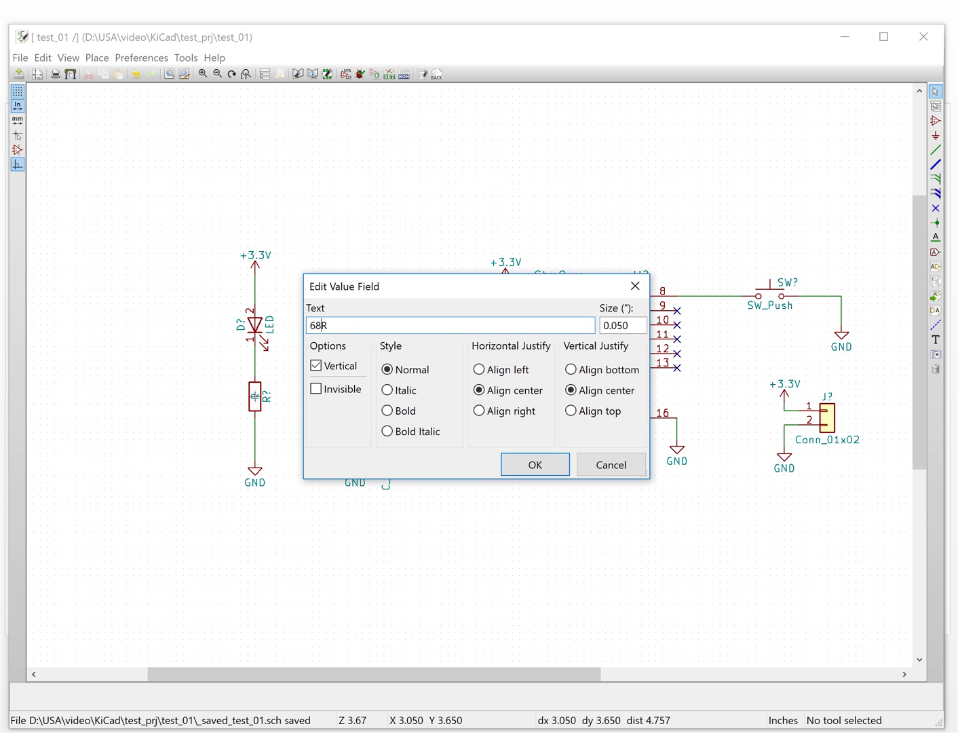
pyautogui.press('Return')
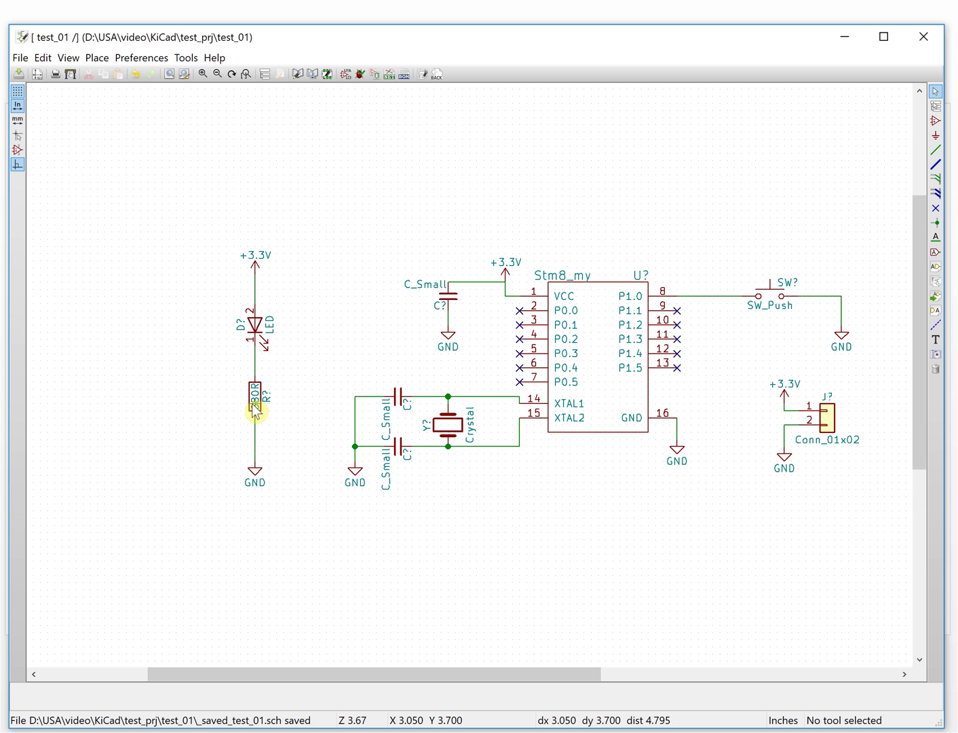
# - Move the 680R value text from inside the resistor body to its left side
pyautogui.press('m')
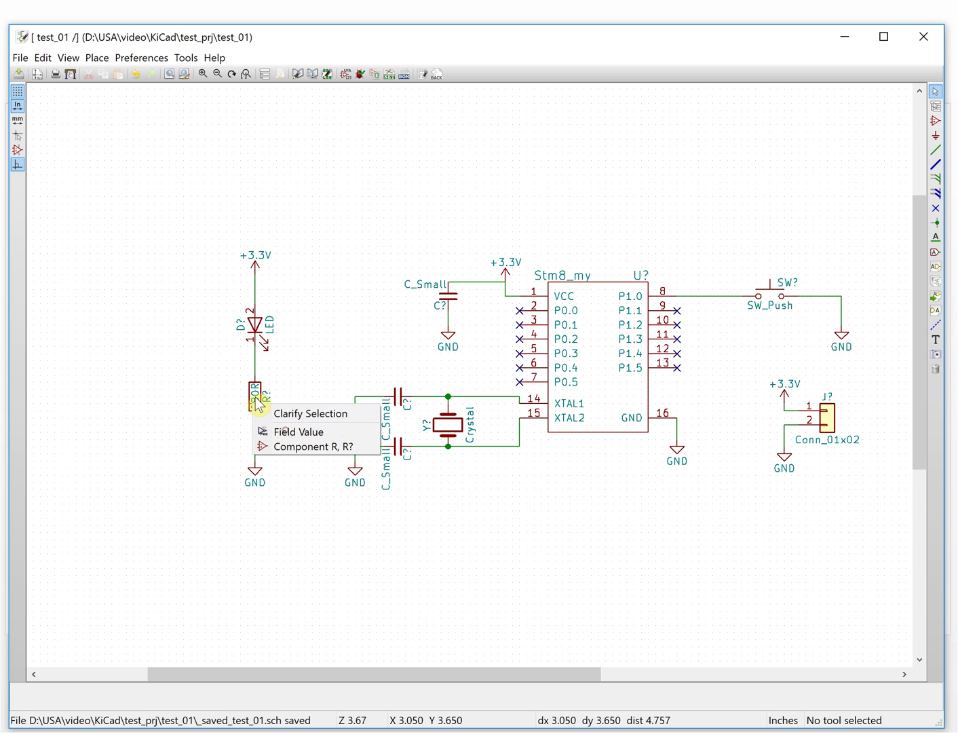
pyautogui.click(288, 430)
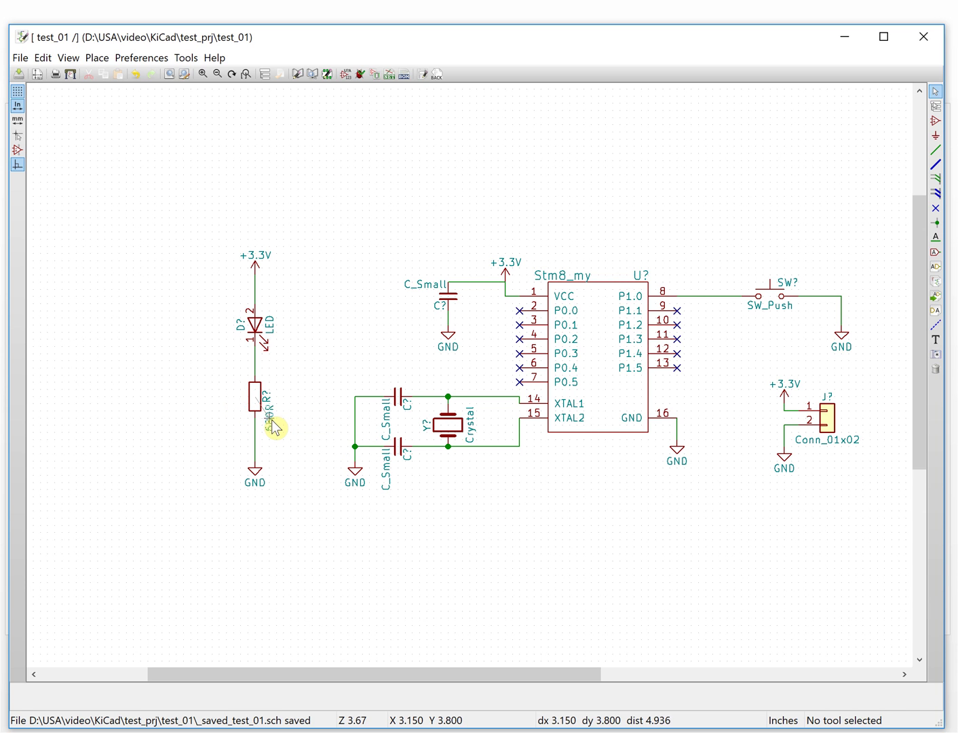
pyautogui.click(239, 404)
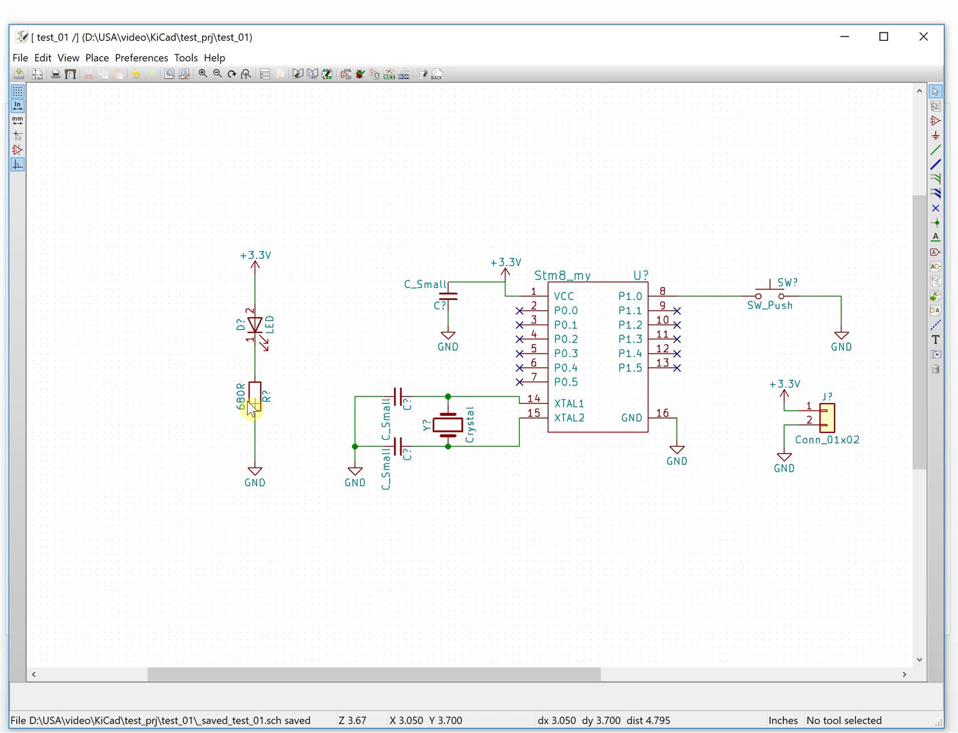
# - Set the value of the capacitor beside the Stm8_my VCC pin to 0.1uF
pyautogui.doubleClick(441, 306)
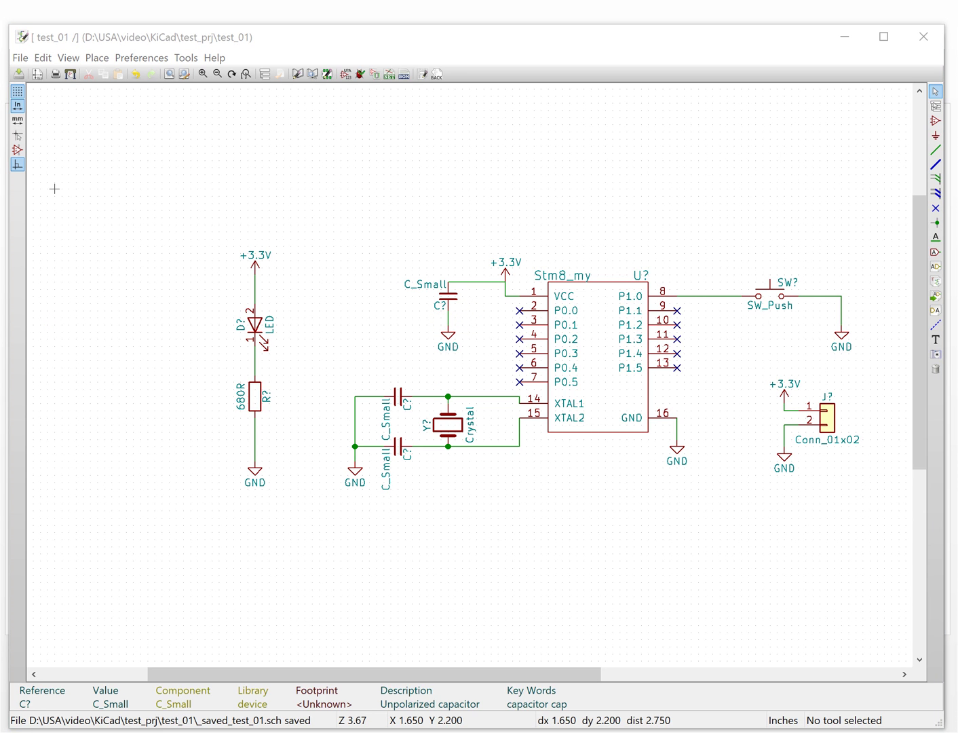
pyautogui.click(453, 304)
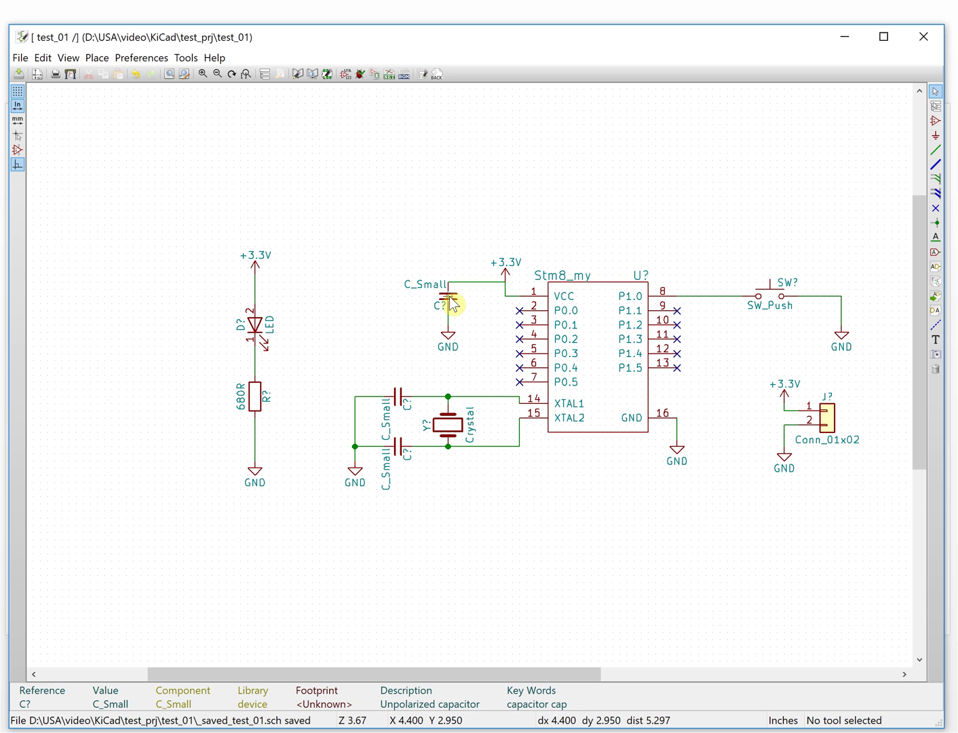
pyautogui.rightClick(452, 304)
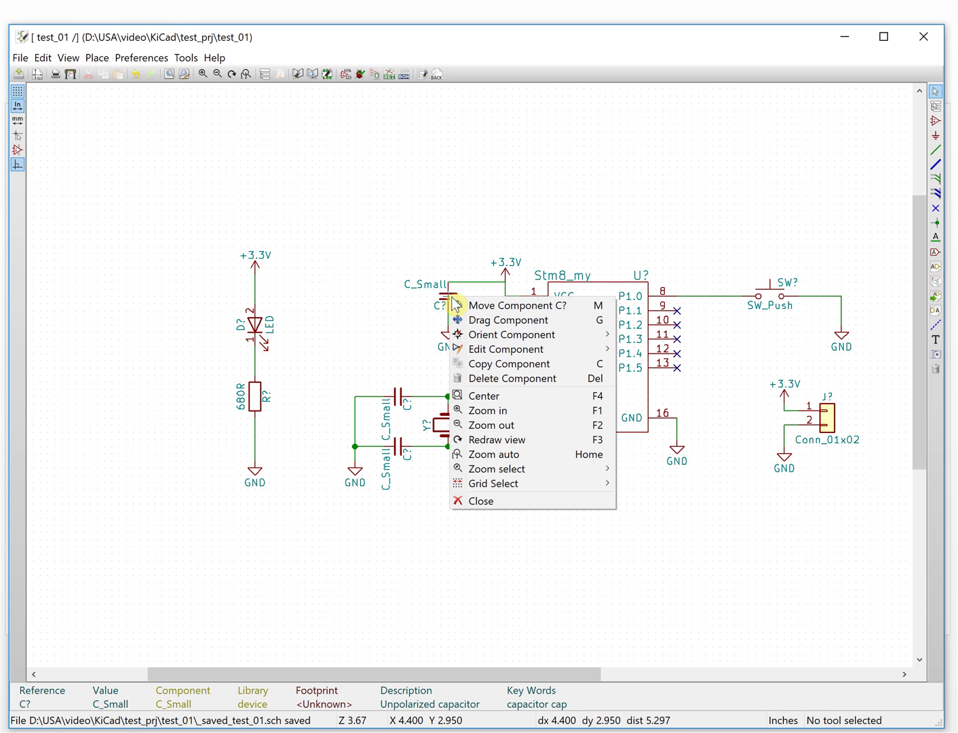
pyautogui.moveTo(500, 356)
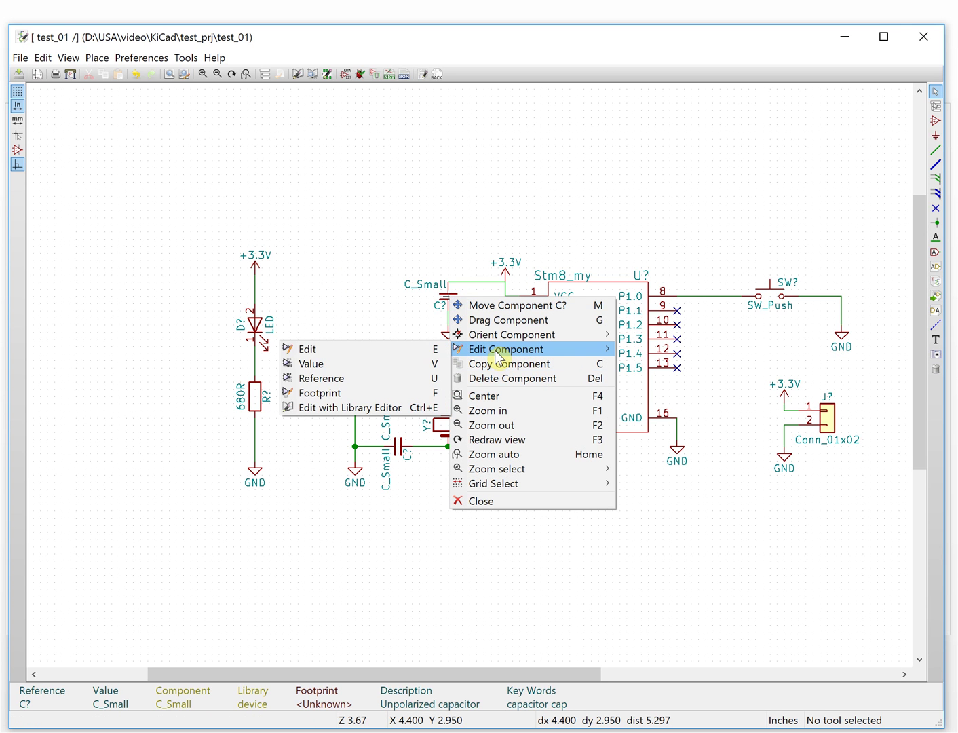
pyautogui.click(378, 367)
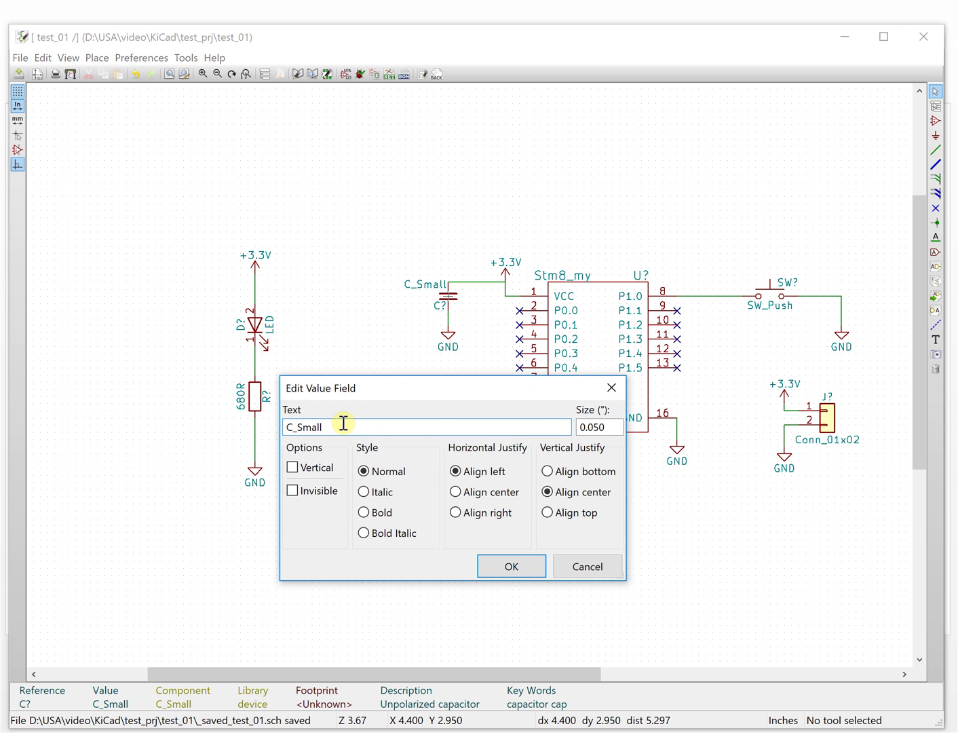
pyautogui.write('0.1uF')
pyautogui.press('Return')
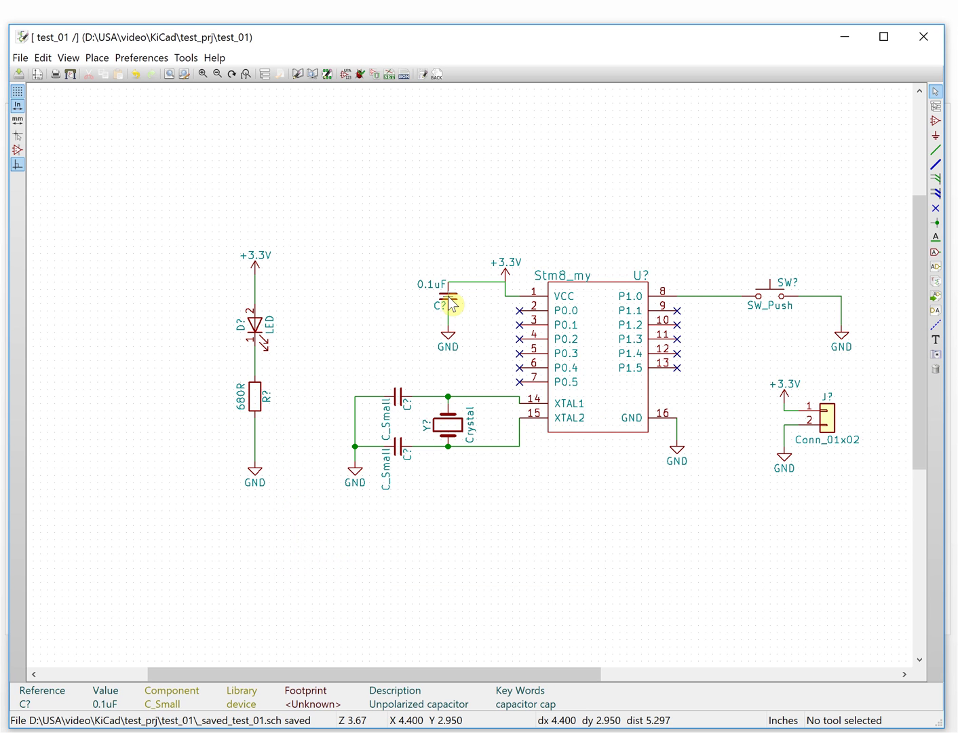
# - Set the value of the upper capacitor beside the crystal, on the XTAL1 line, to 0.1uF
pyautogui.click(400, 398)
pyautogui.rightClick(402, 402)
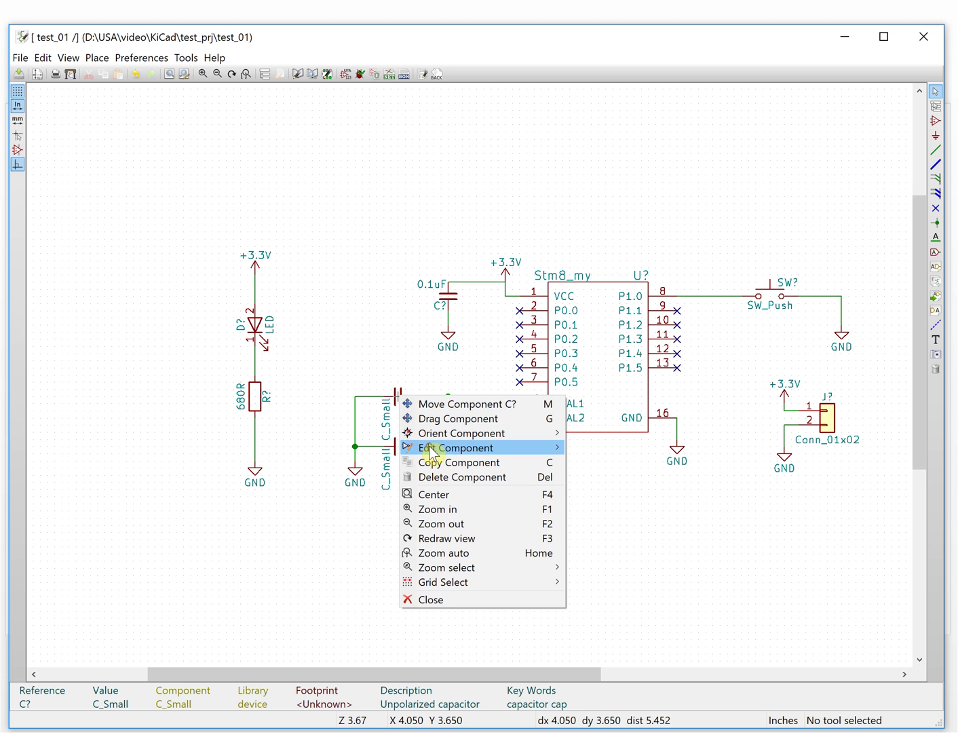
pyautogui.moveTo(434, 448)
pyautogui.click(324, 463)
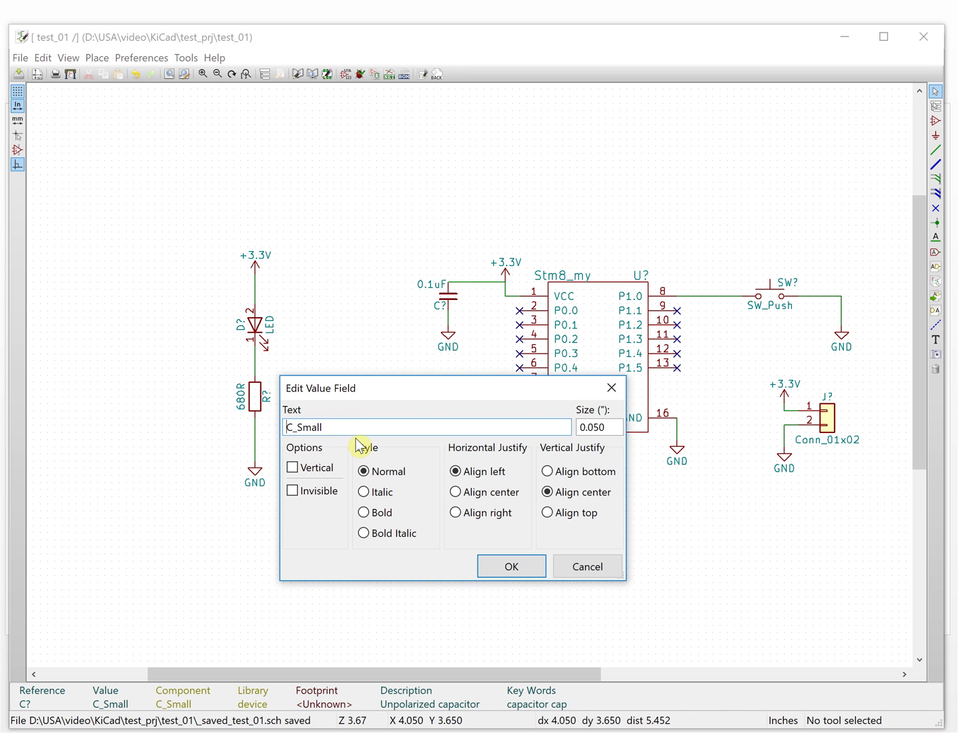
pyautogui.write('0.1uF')
pyautogui.press('Return')
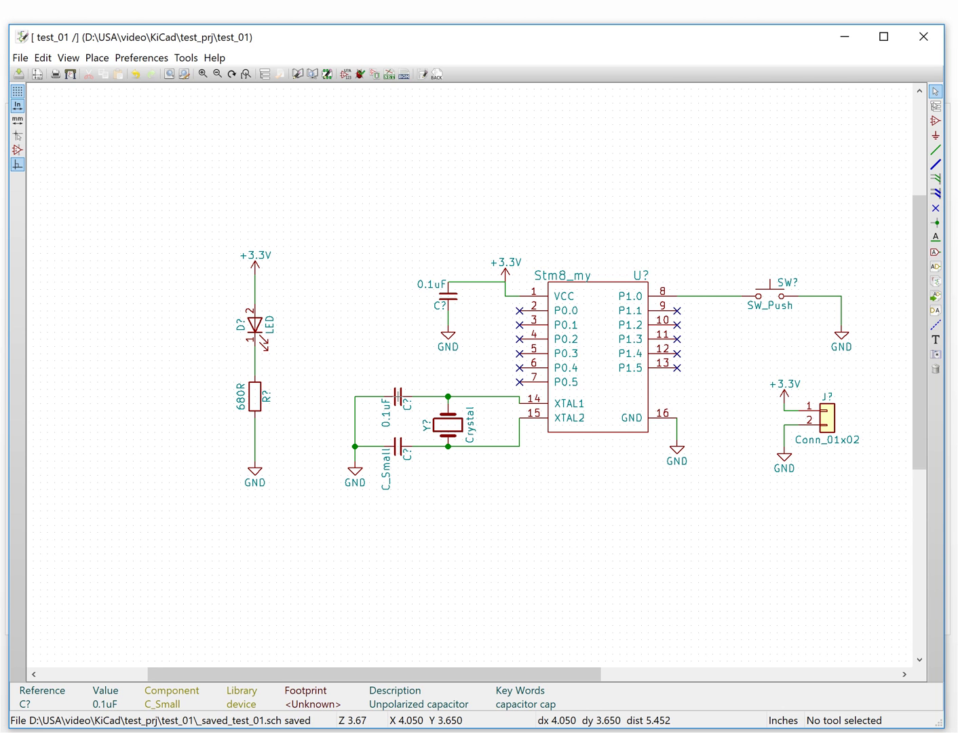
# - Set the value of the lower capacitor beside the crystal, on the XTAL2 line, to 0.1uF
pyautogui.click(398, 447)
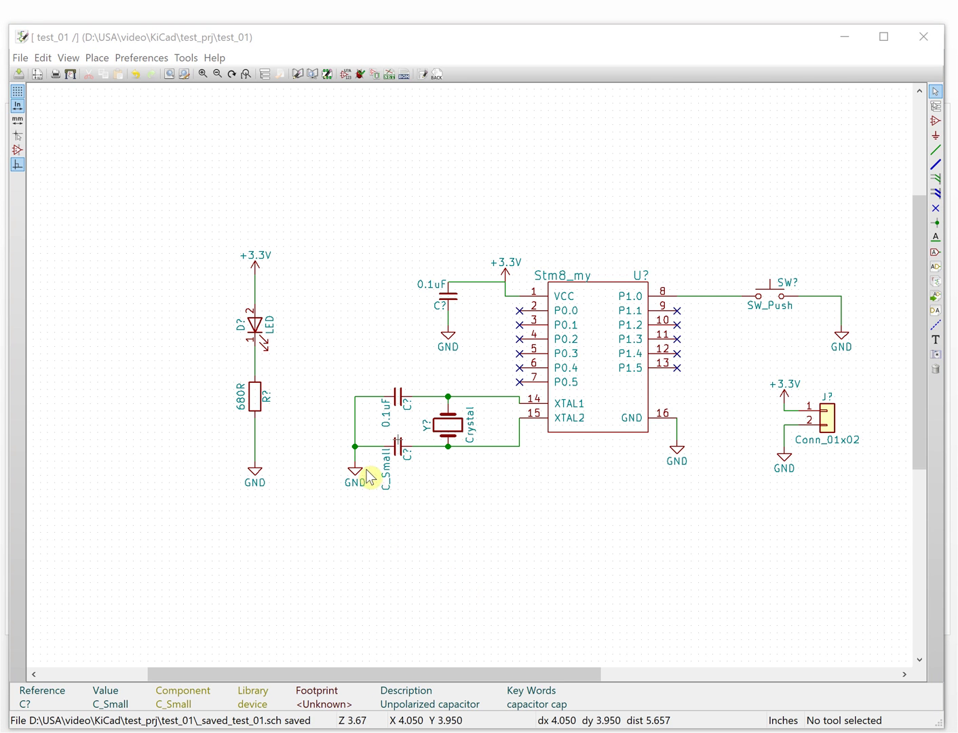
pyautogui.rightClick(397, 451)
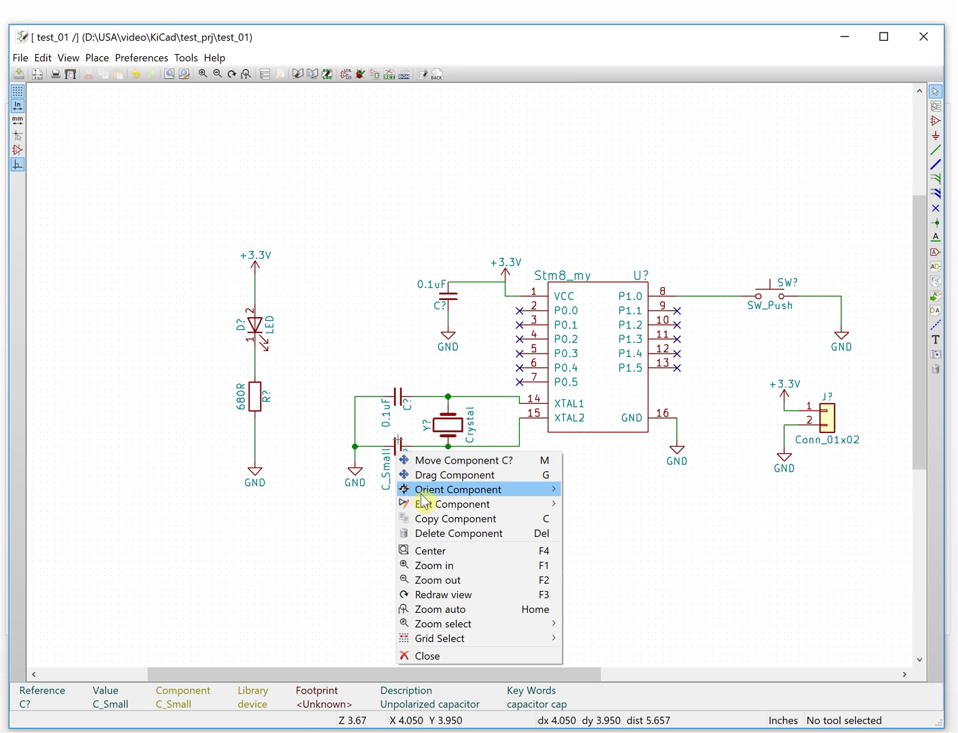
pyautogui.moveTo(427, 505)
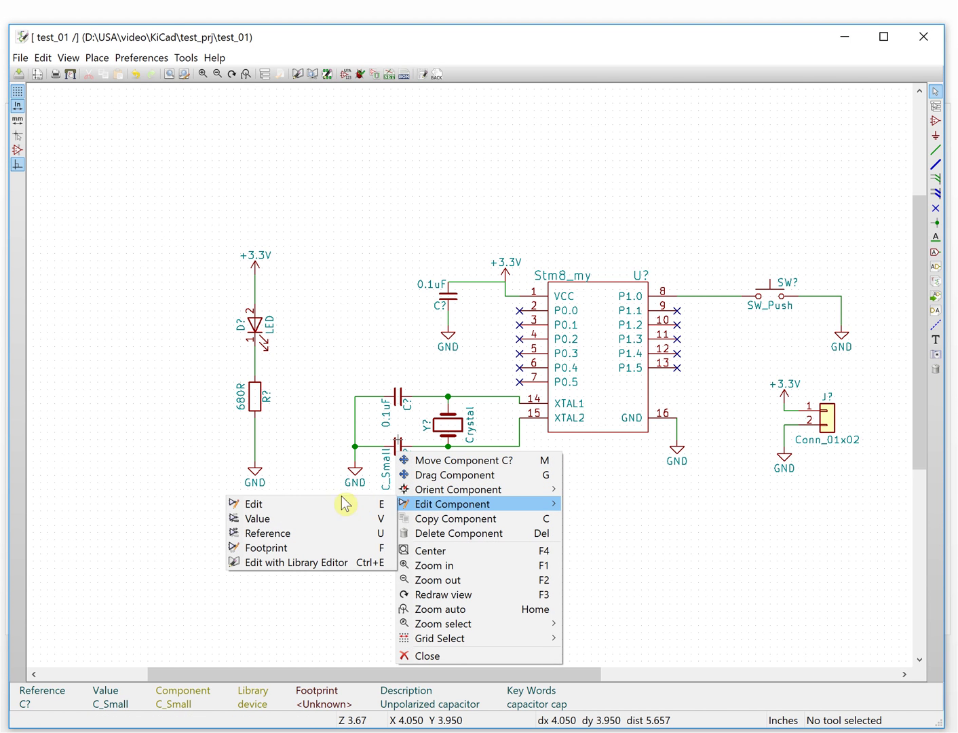
pyautogui.click(375, 518)
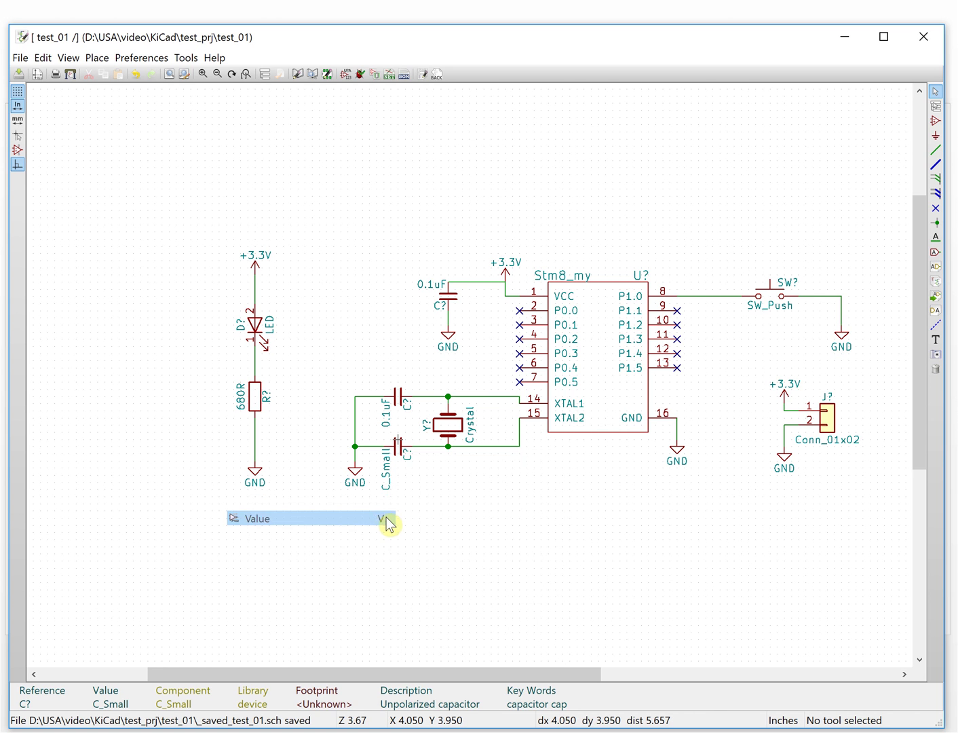
pyautogui.click(349, 426)
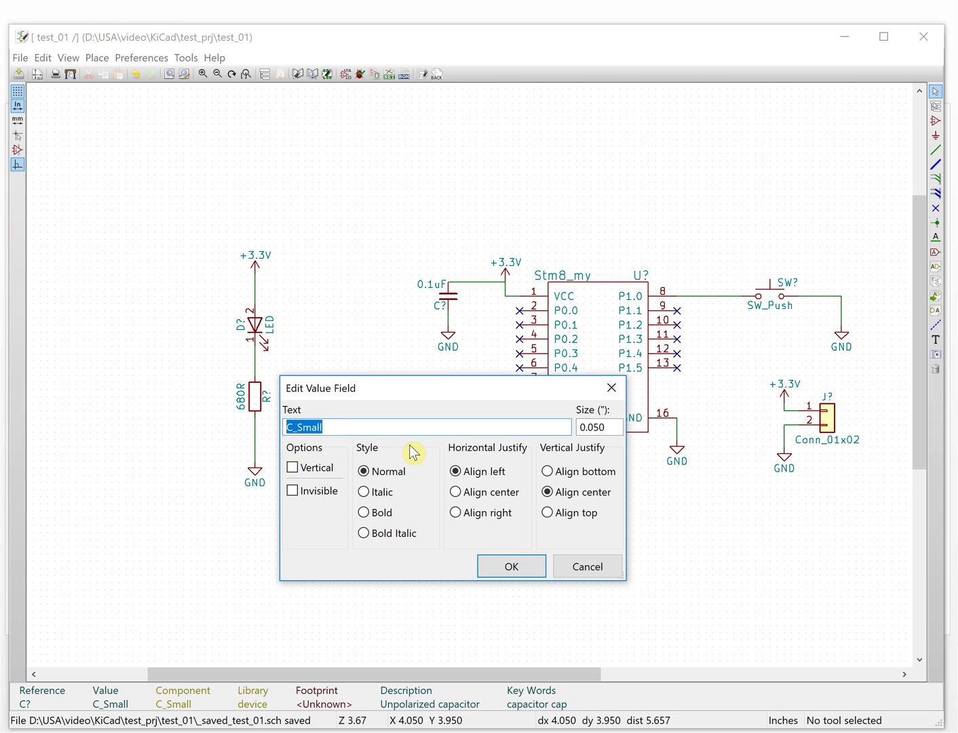
pyautogui.write('0.1uF')
pyautogui.press('Return')
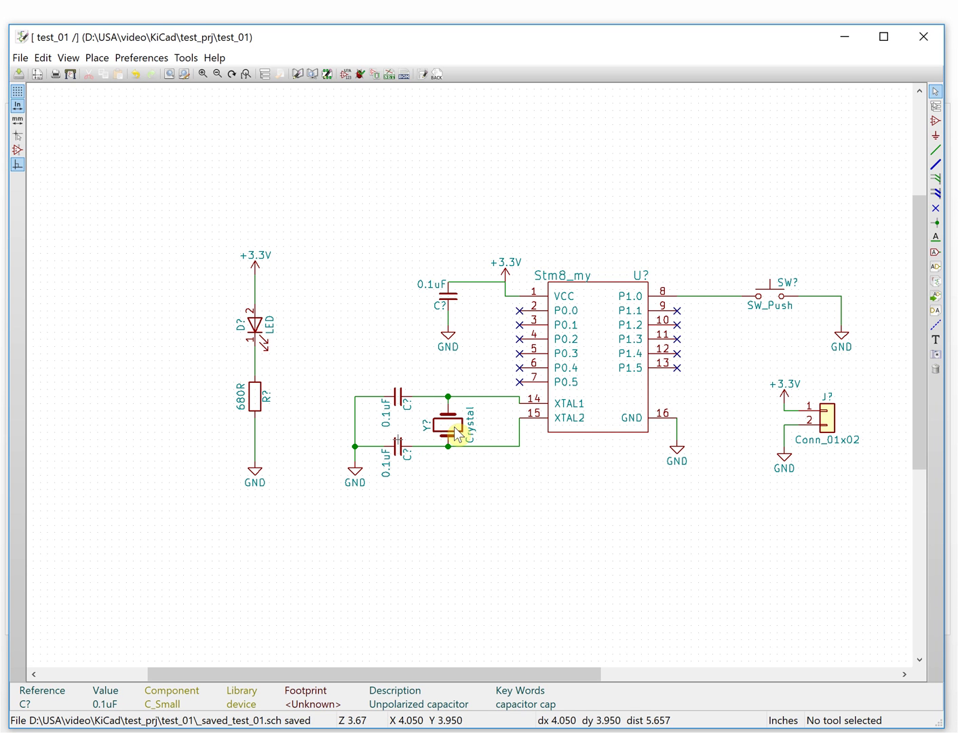
# - Set the value of the crystal between XTAL1 and XTAL2 to 24MHz
pyautogui.press('v')
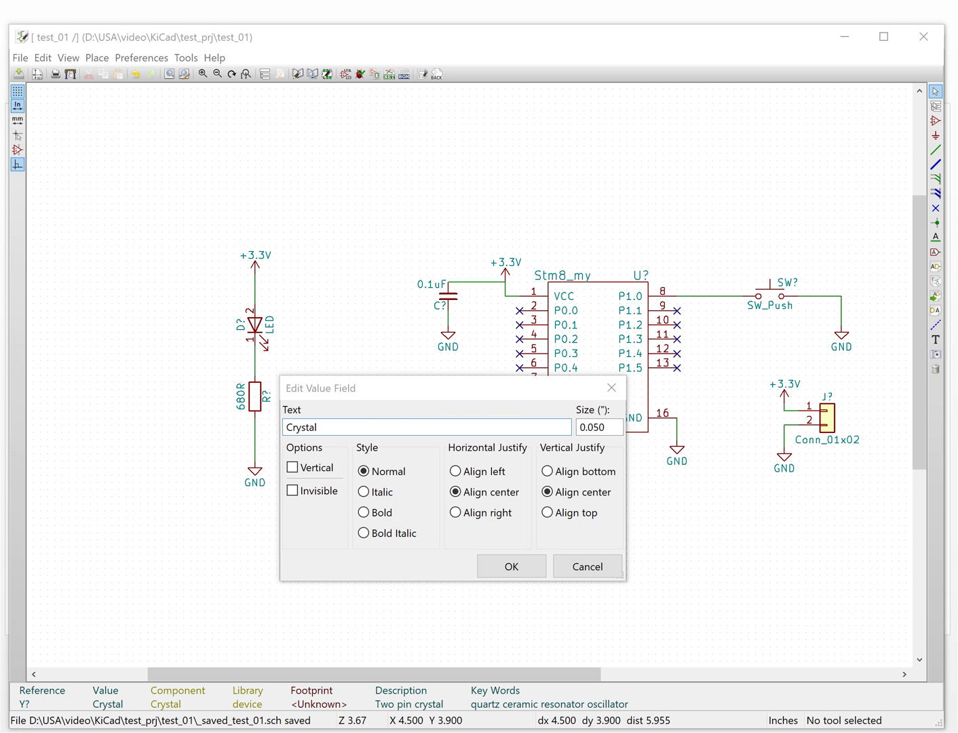
pyautogui.click(333, 426)
pyautogui.write('24MHz')
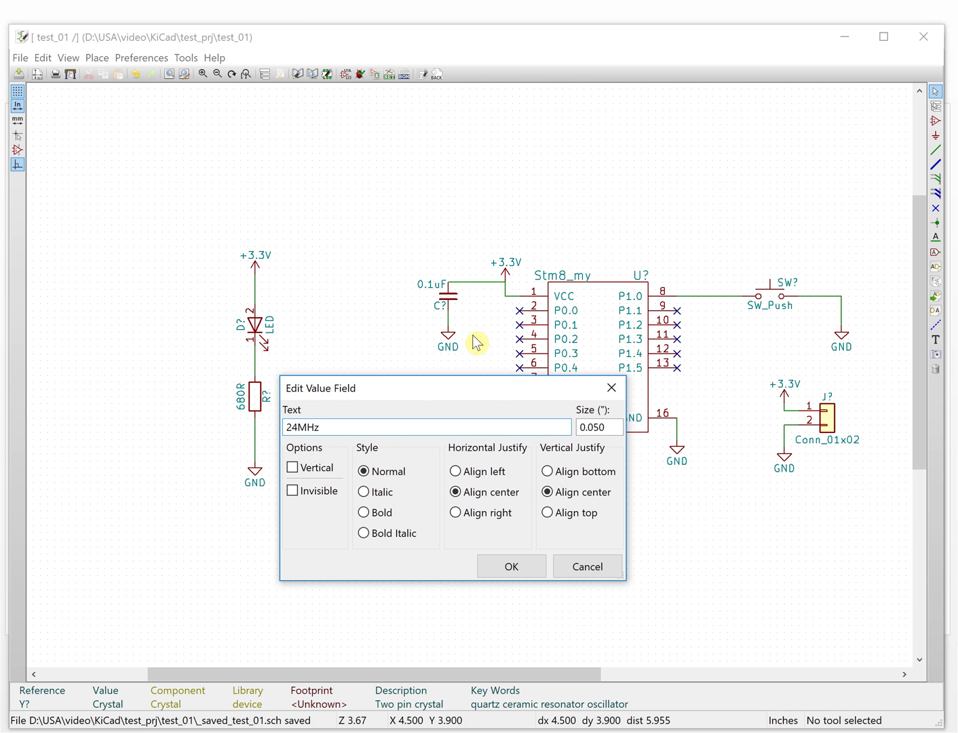
pyautogui.click(512, 570)
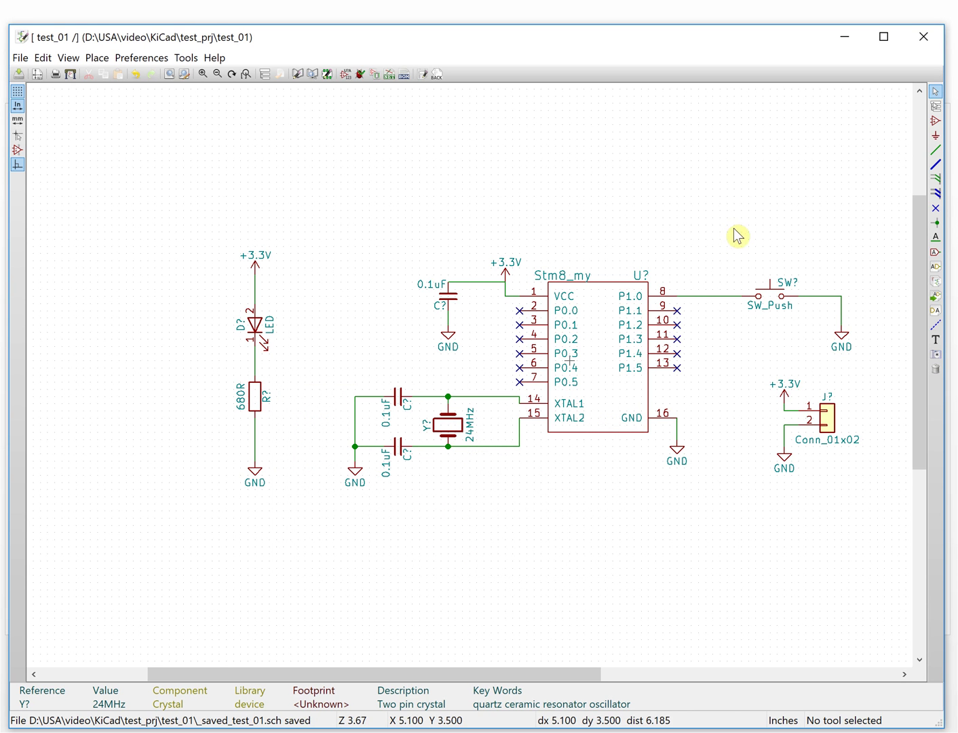
# - Set the value of the push-button switch connected to pin P1.0 to Key_Reset
pyautogui.click(773, 307)
pyautogui.doubleClick(774, 307)
pyautogui.moveTo(286, 427); pyautogui.dragTo(441, 423)
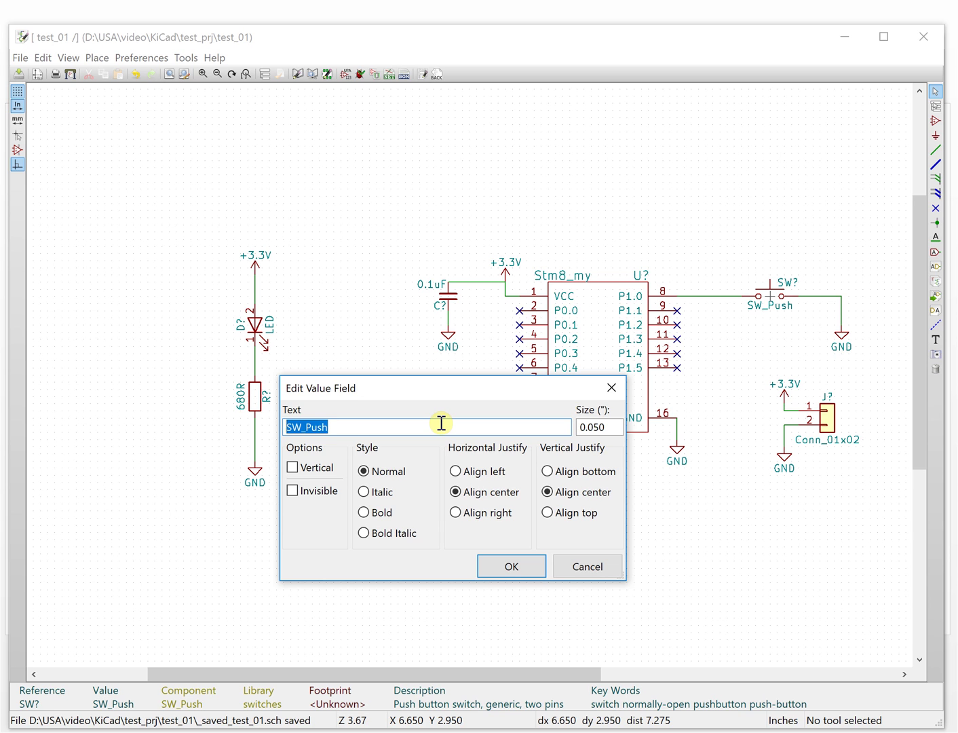
pyautogui.write('Key_')
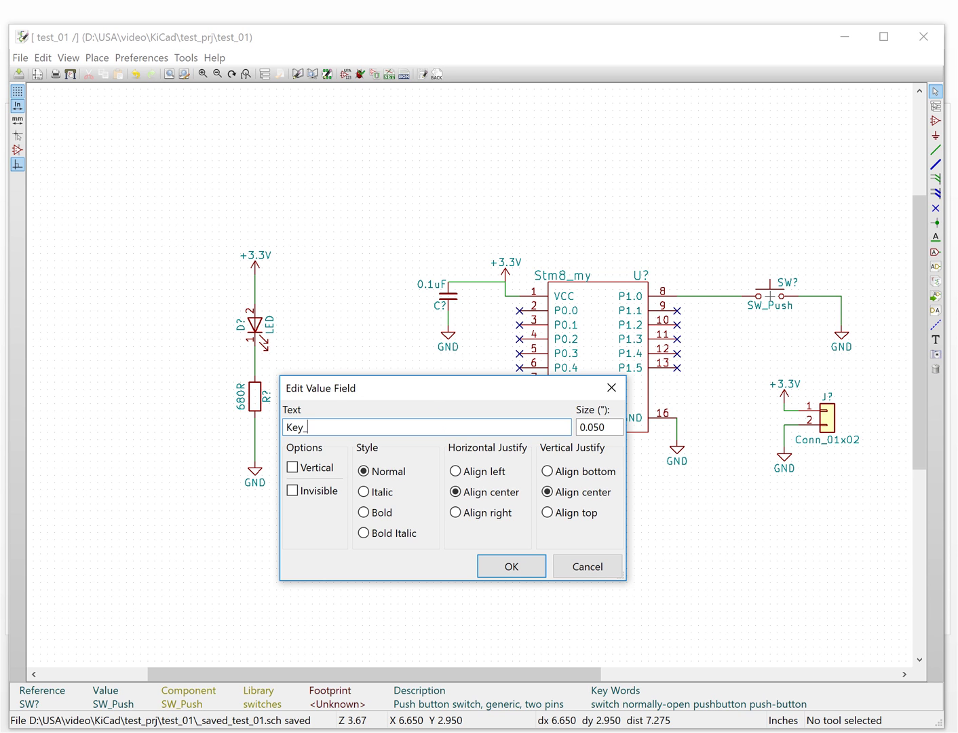
pyautogui.write('Reset')
pyautogui.press('Return')
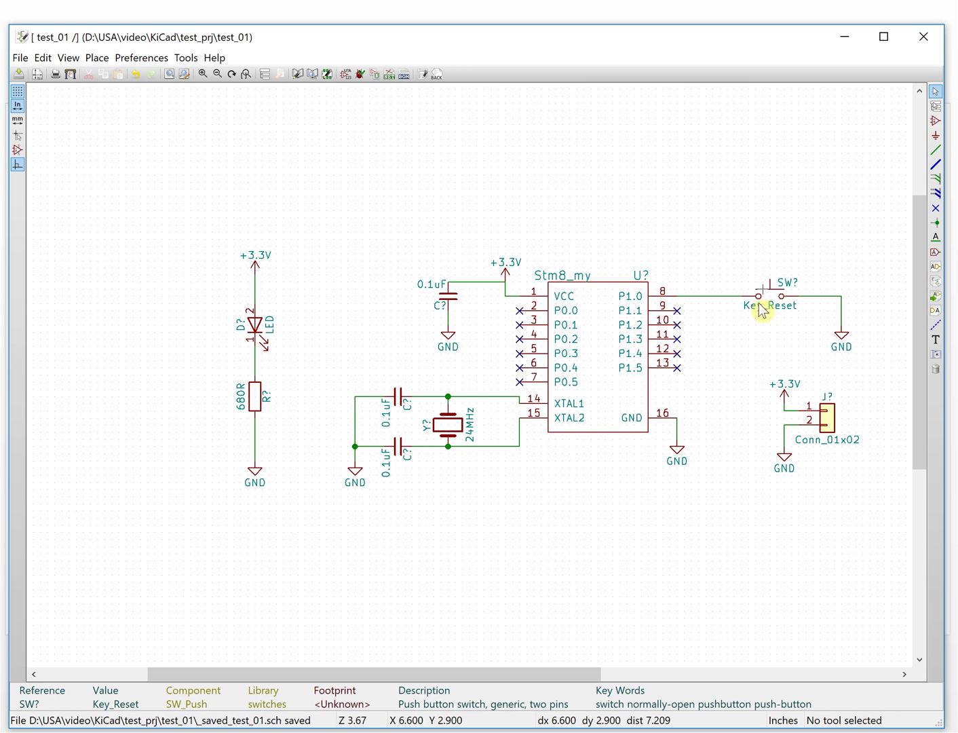
pyautogui.click(659, 210)
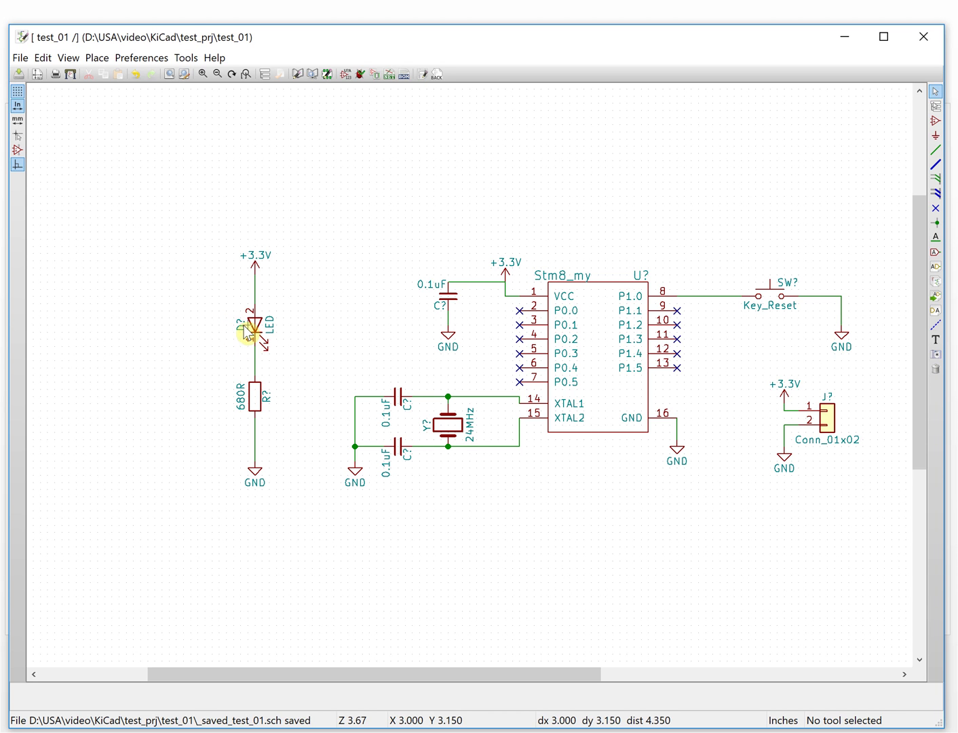
# - Annotate the unannotated components in the entire schematic, keeping existing annotation, sorting by X position and using the first free number
pyautogui.click(144, 59)
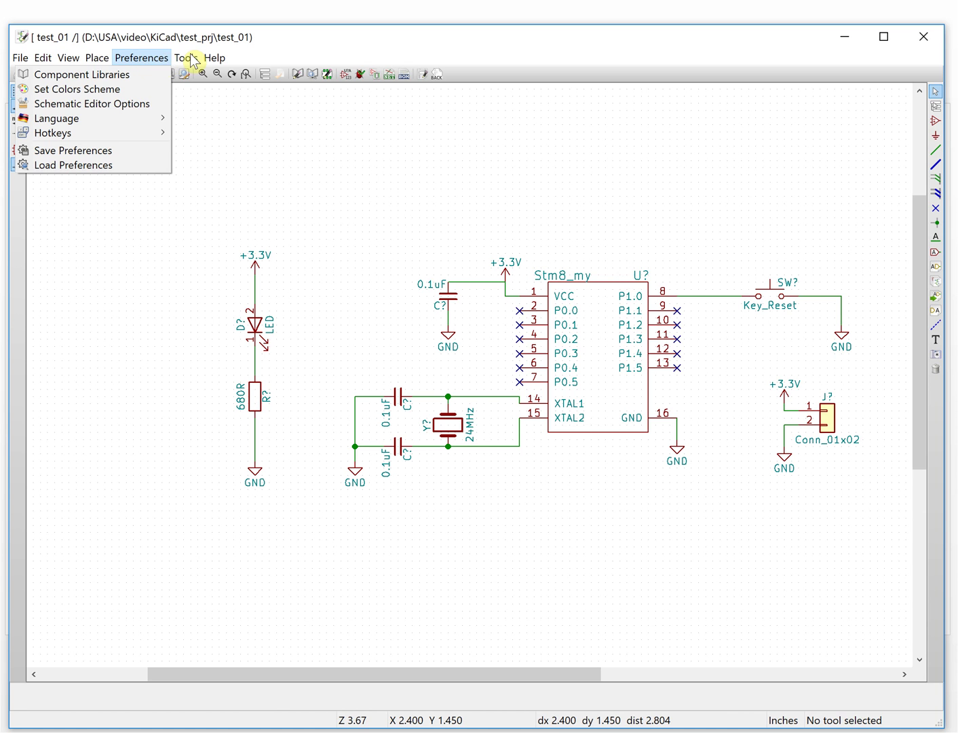
pyautogui.moveTo(192, 62)
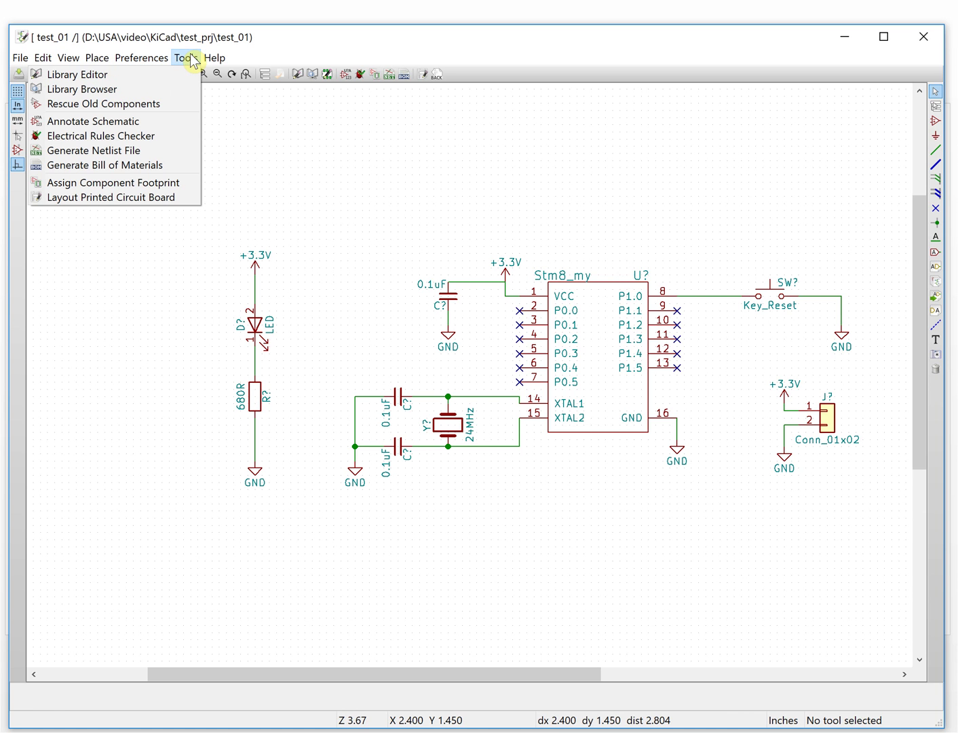
pyautogui.click(84, 125)
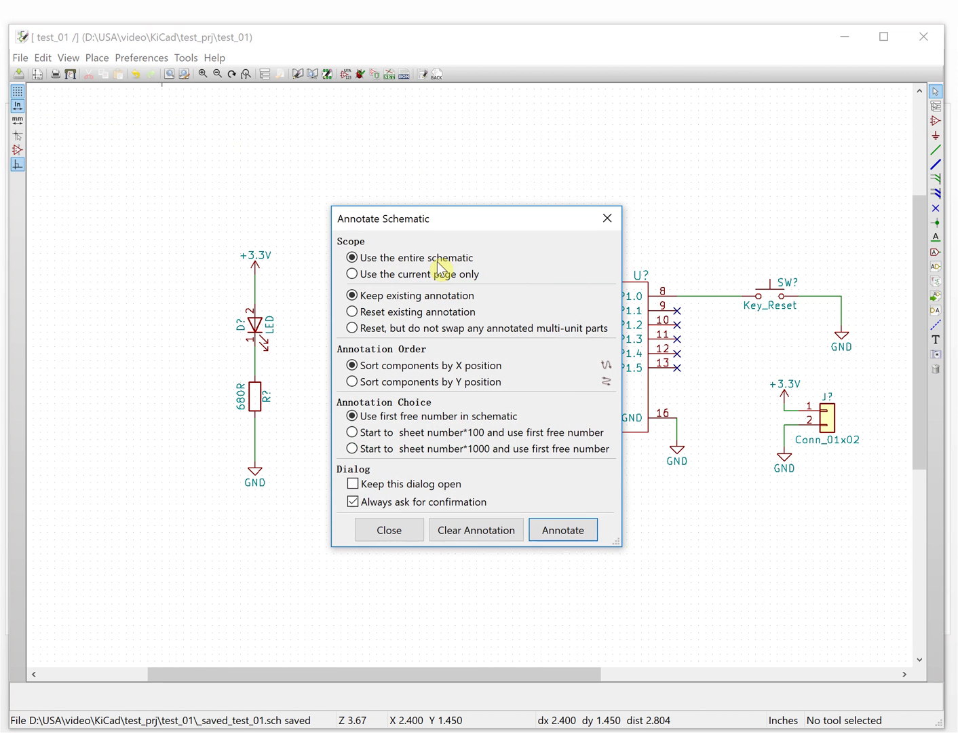
pyautogui.click(571, 532)
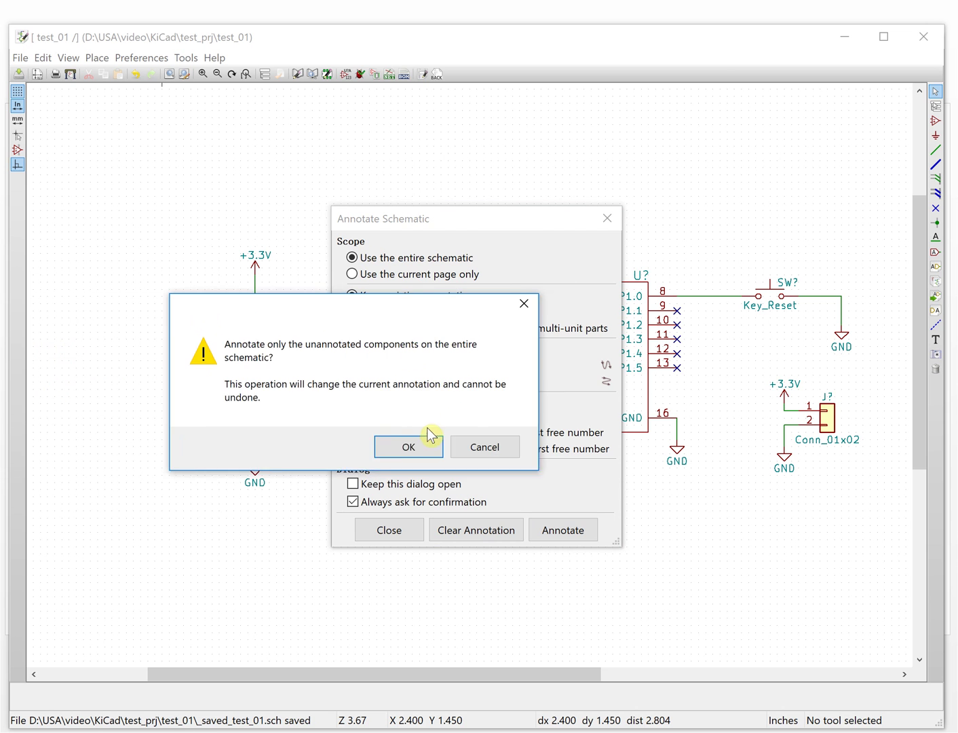
pyautogui.click(442, 452)
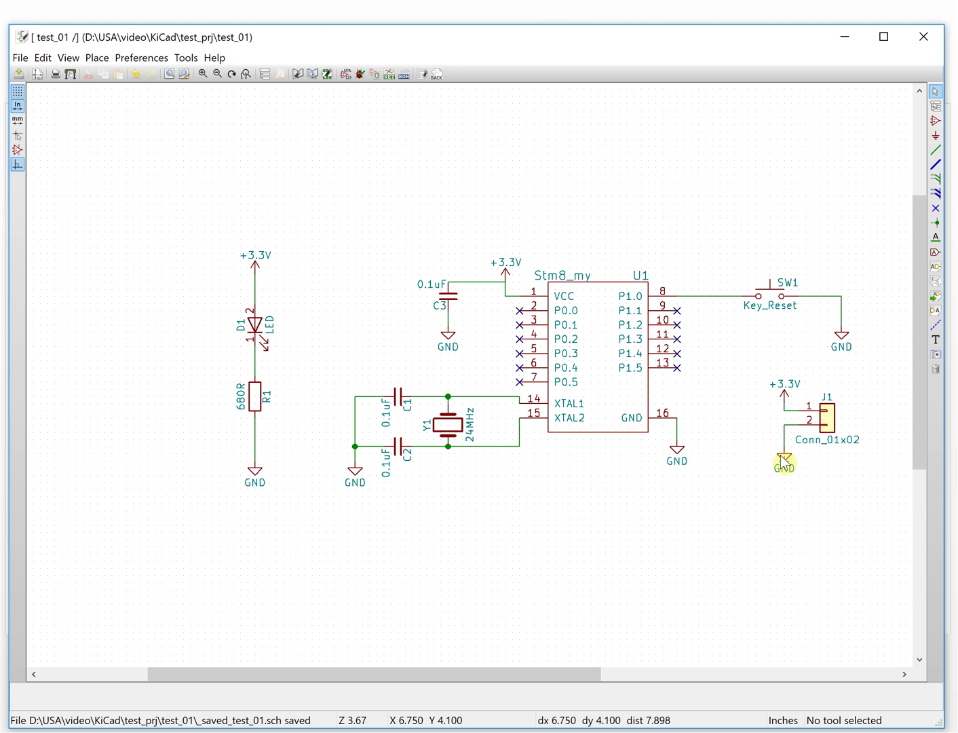
# - Run the Electrical Rules Checker on the annotated schematic
pyautogui.click(186, 59)
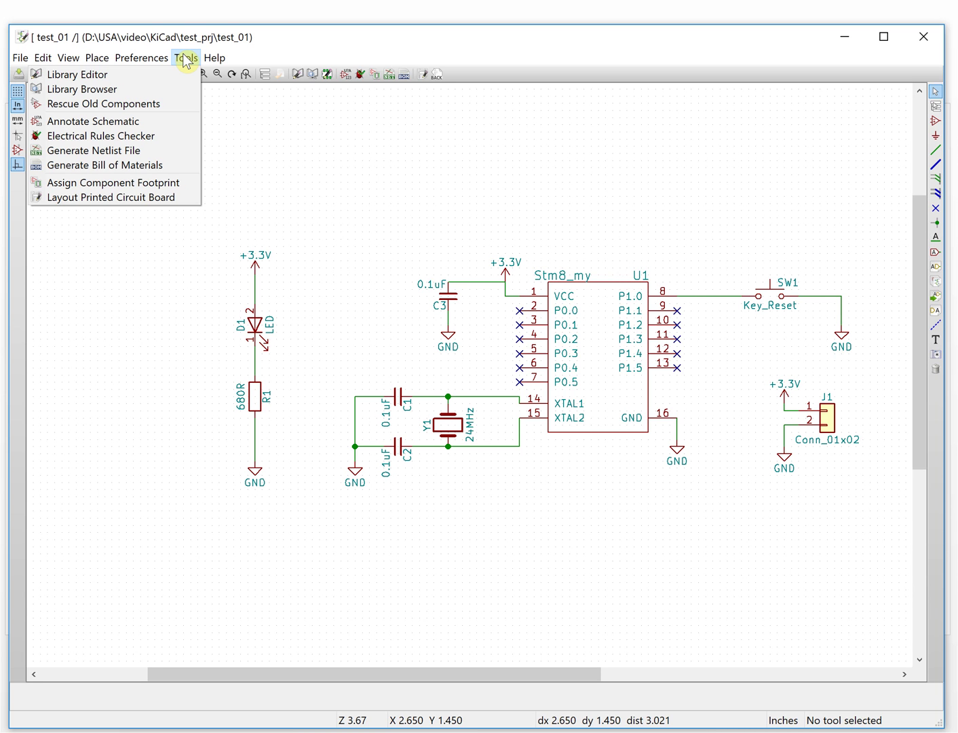
pyautogui.press('Left')
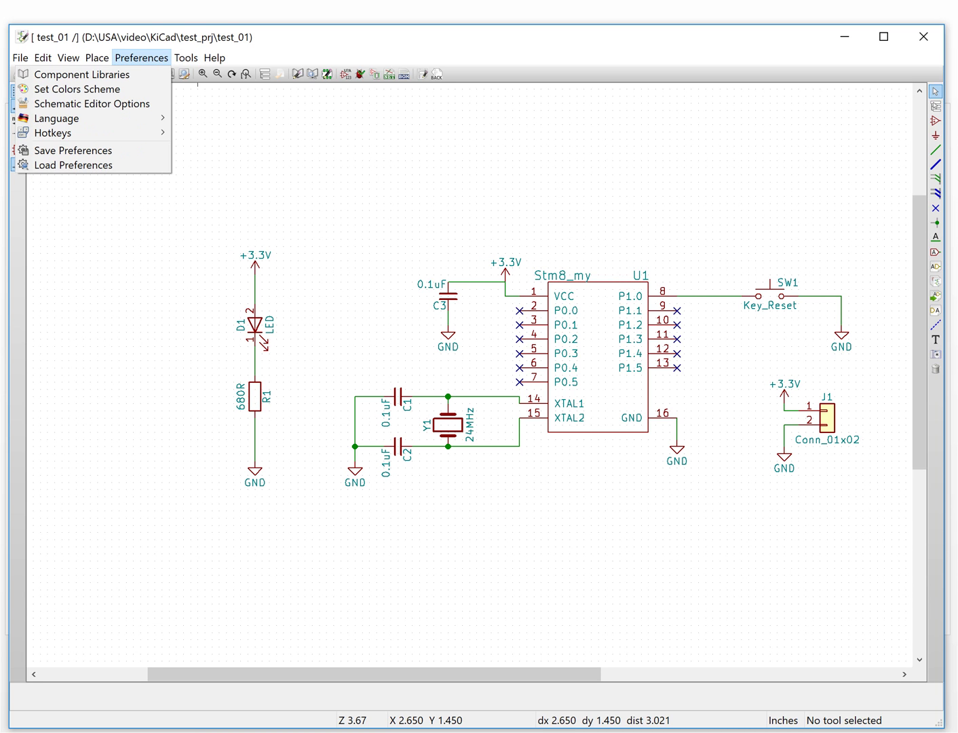
pyautogui.press('Escape')
pyautogui.hotkey('ctrl', 's')
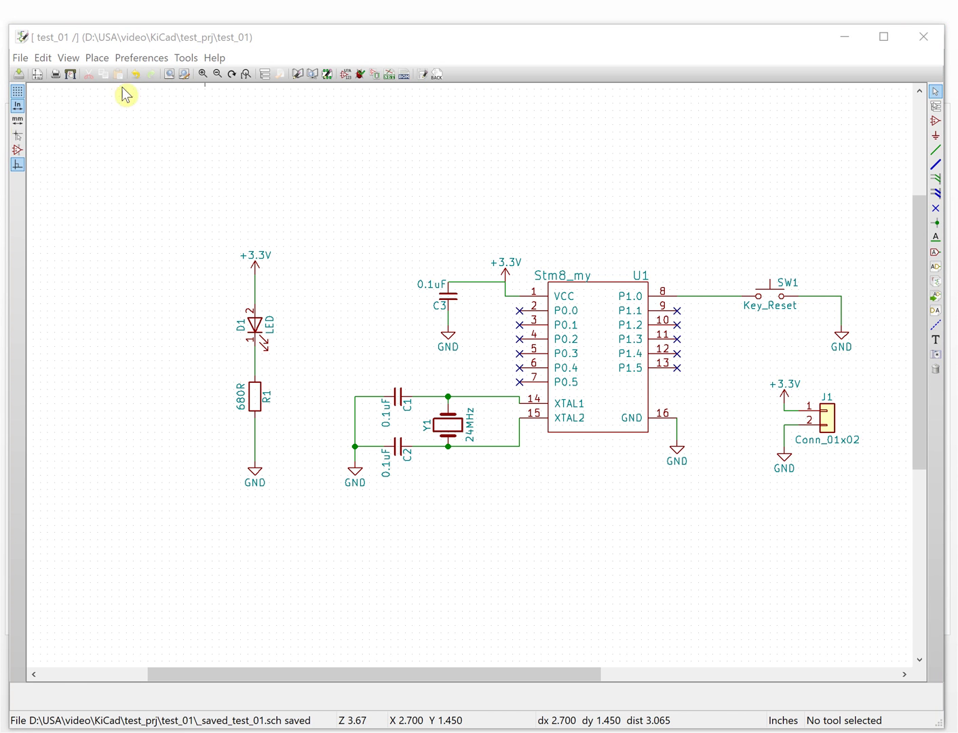
pyautogui.click(186, 58)
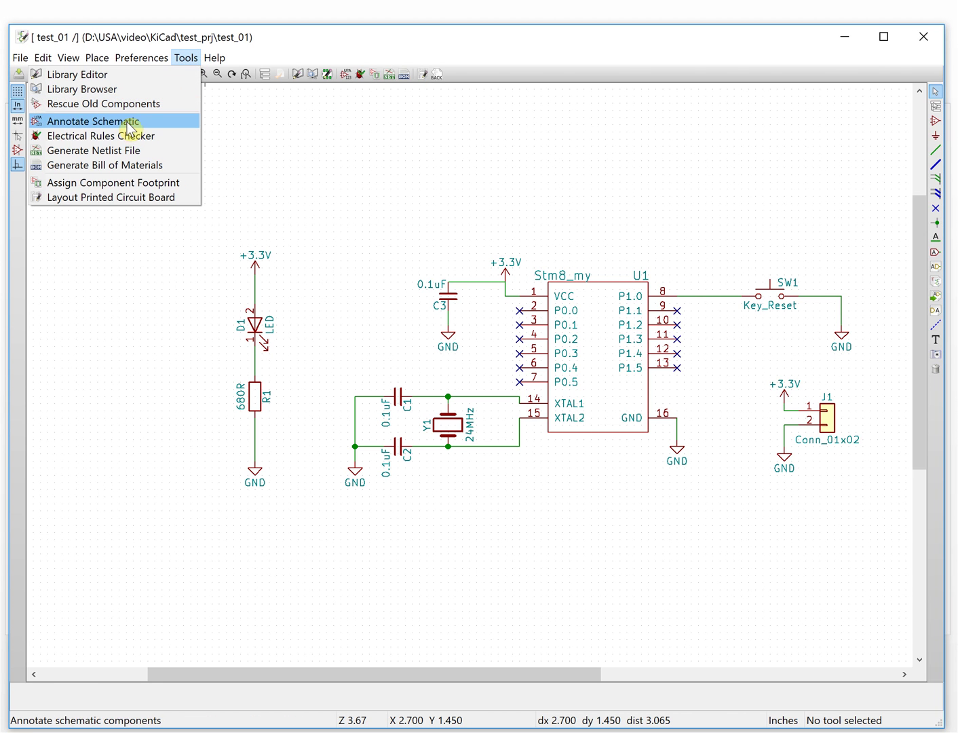
pyautogui.click(133, 139)
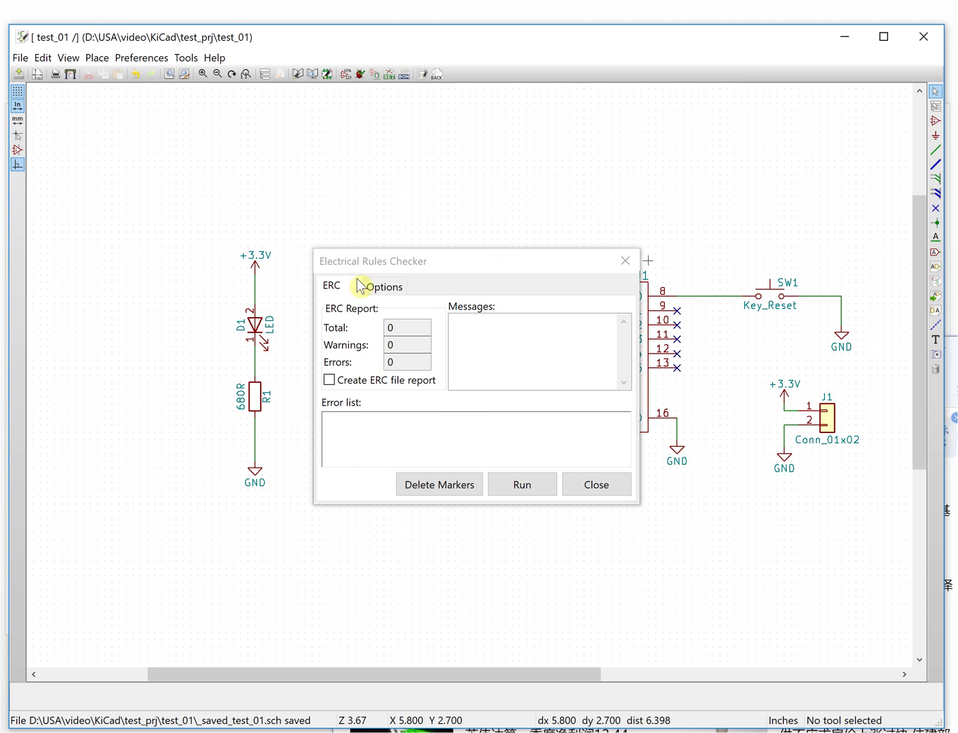
pyautogui.click(527, 486)
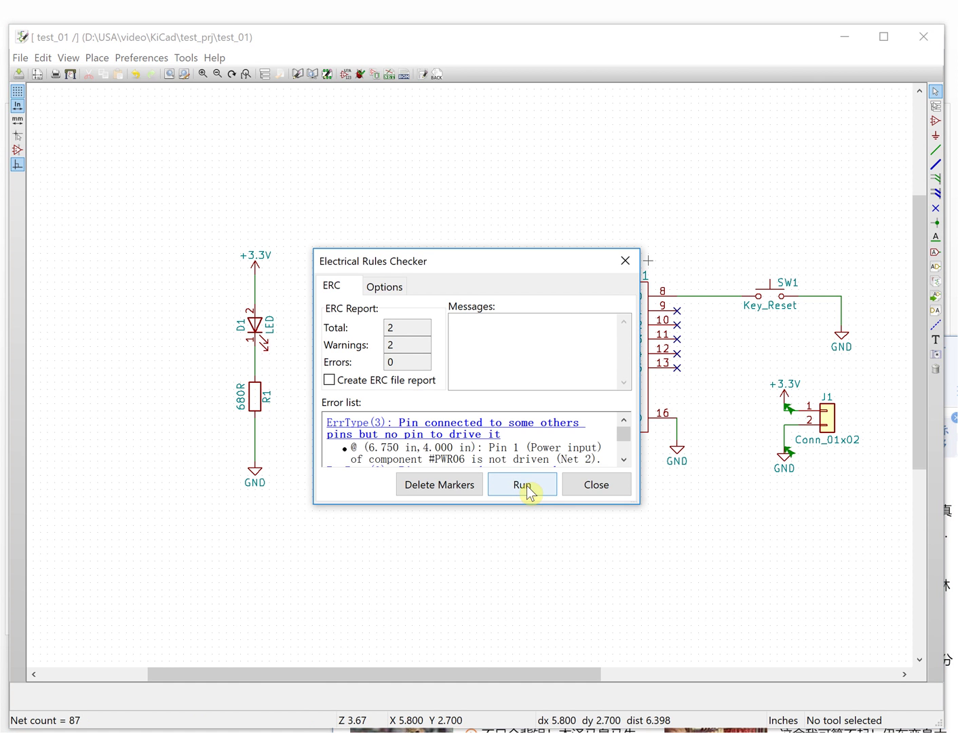
# - Enlarge the Electrical Rules Checker window and examine the report's error and warning counts and the error list
pyautogui.moveTo(638, 503); pyautogui.dragTo(775, 642)
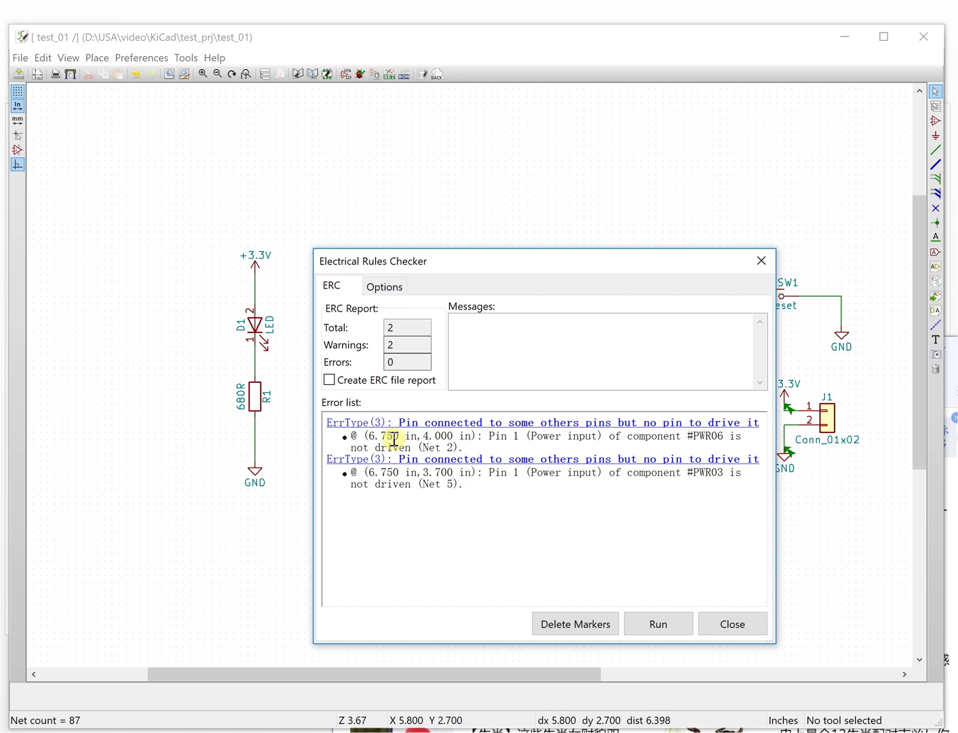
pyautogui.click(381, 362)
pyautogui.doubleClick(381, 362)
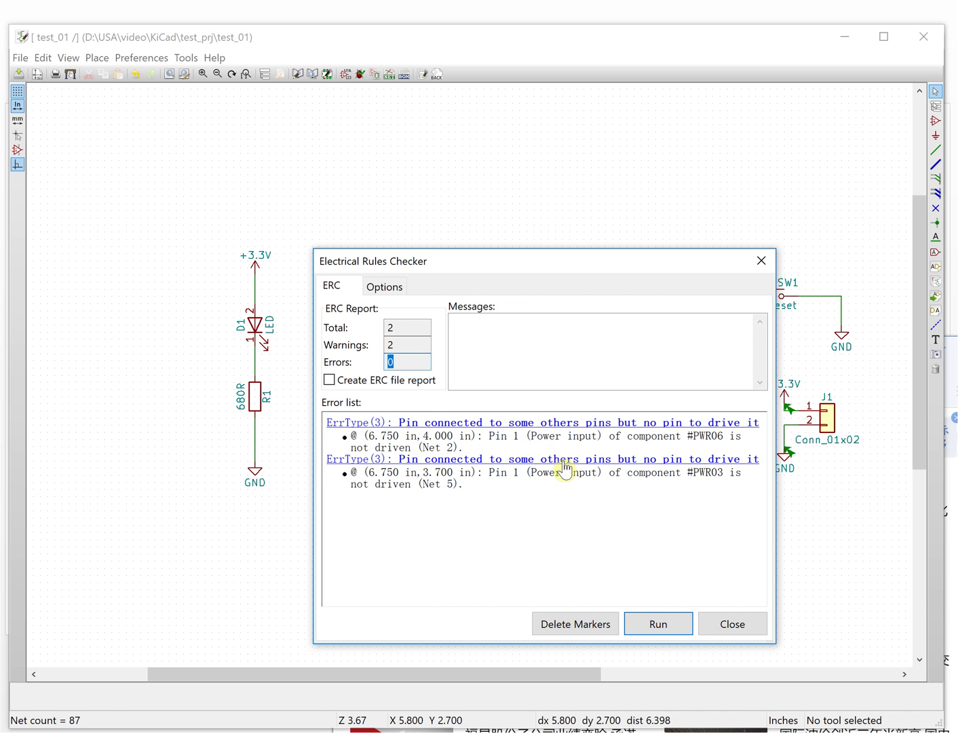
pyautogui.click(381, 361)
pyautogui.doubleClick(382, 360)
pyautogui.doubleClick(391, 345)
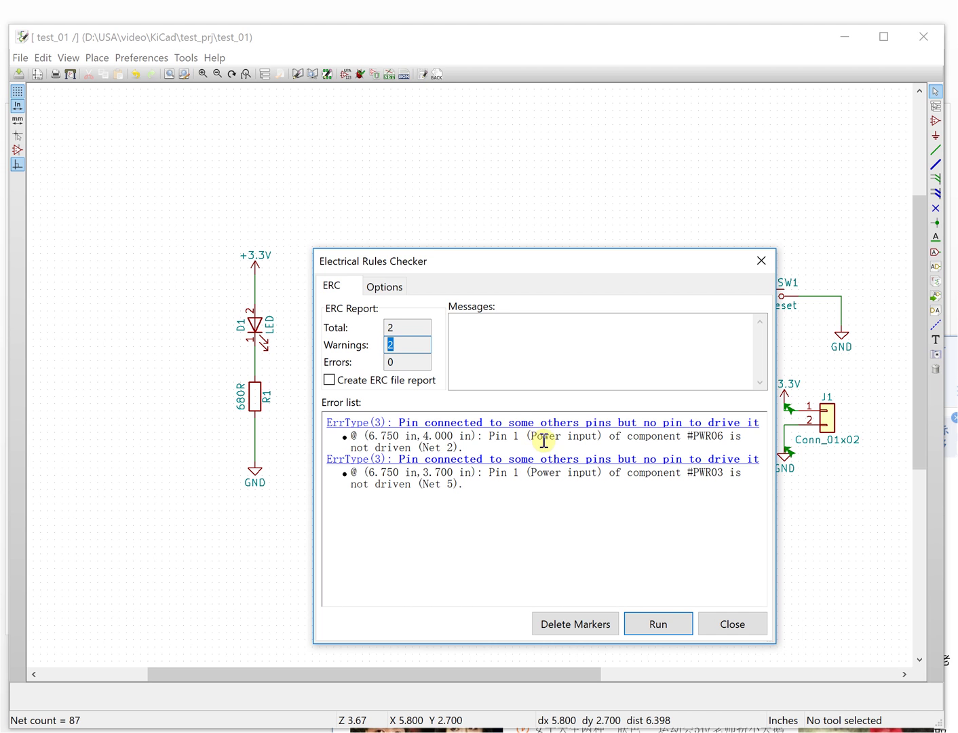
# - Show the Electrical Rules Checker's options with the pin-to-pin conflict matrix
pyautogui.click(377, 286)
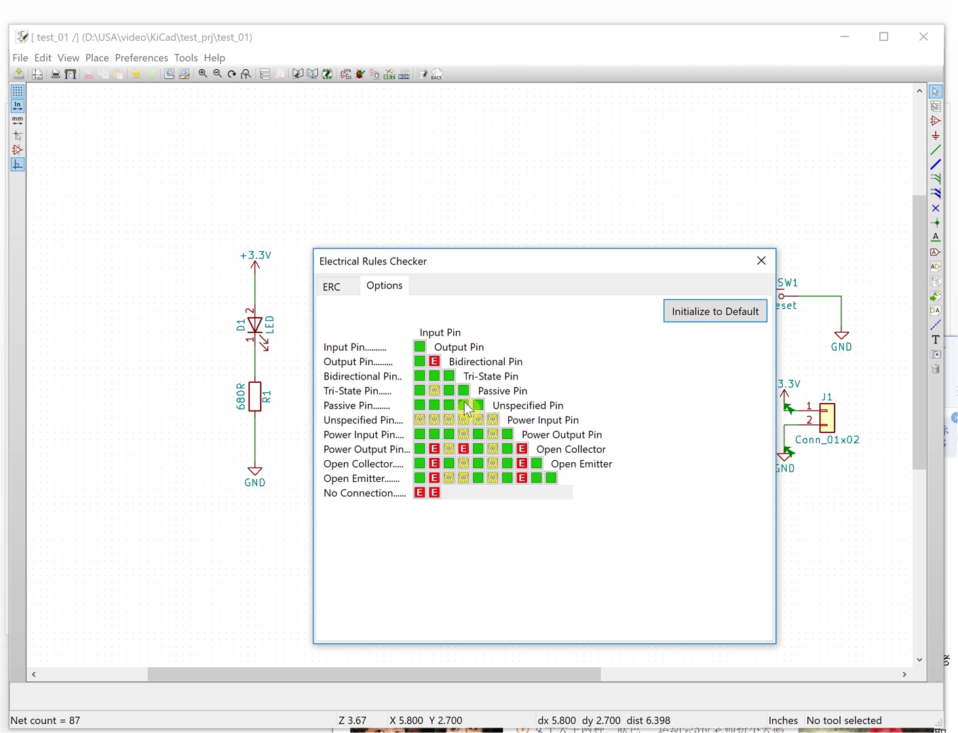